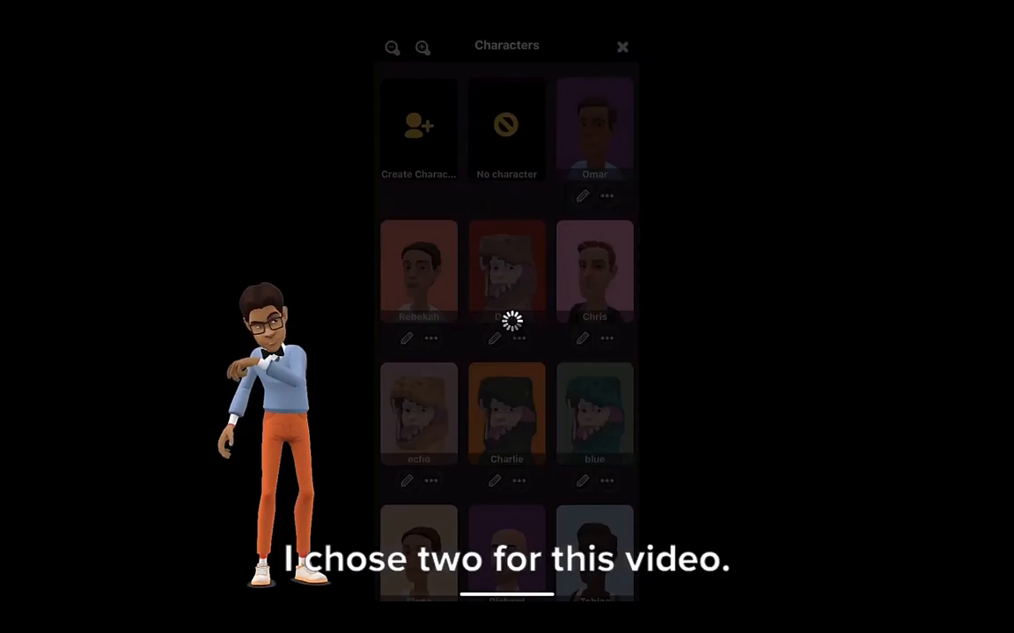
- Browse the character library for the two characters of the scene
scroll(507, 331, "down", 15)
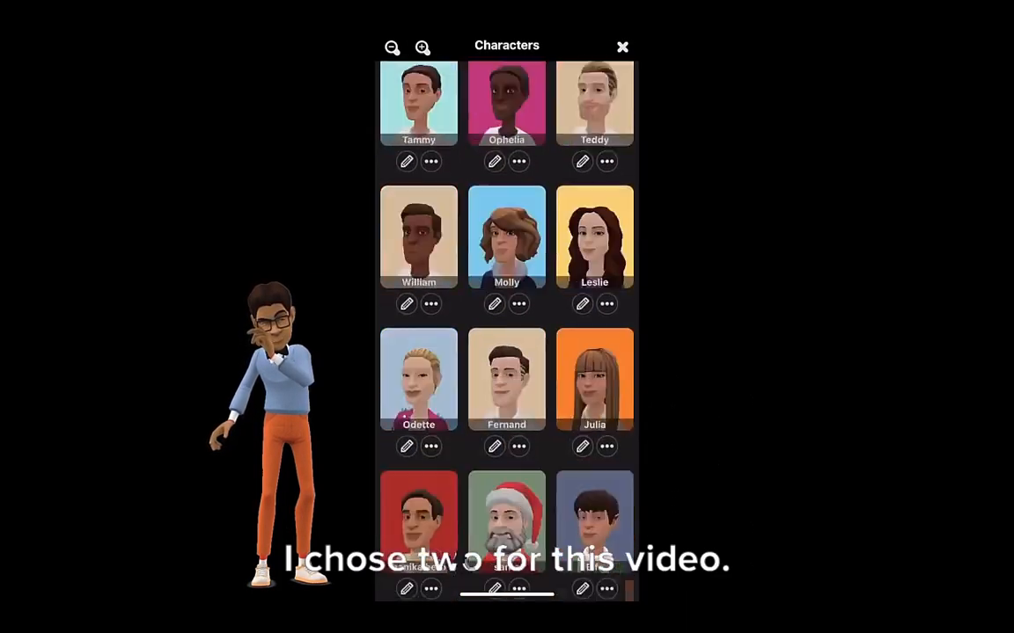
scroll(507, 330, "down", 15)
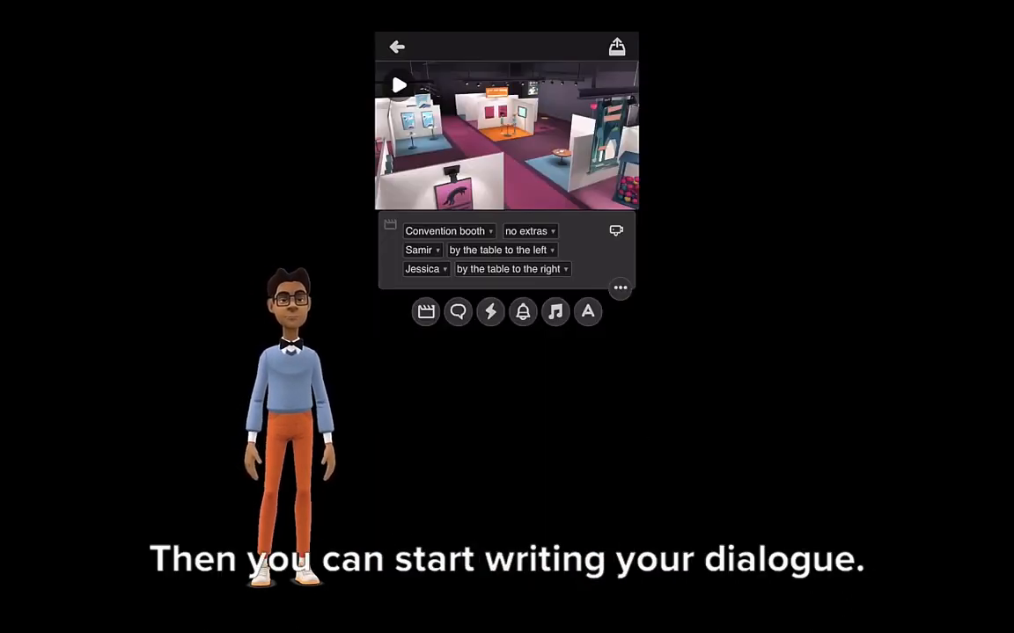
- Add a dialogue line for Samir reading "Welcome to this introduction of how to creat your first video!"
left_click(458, 311)
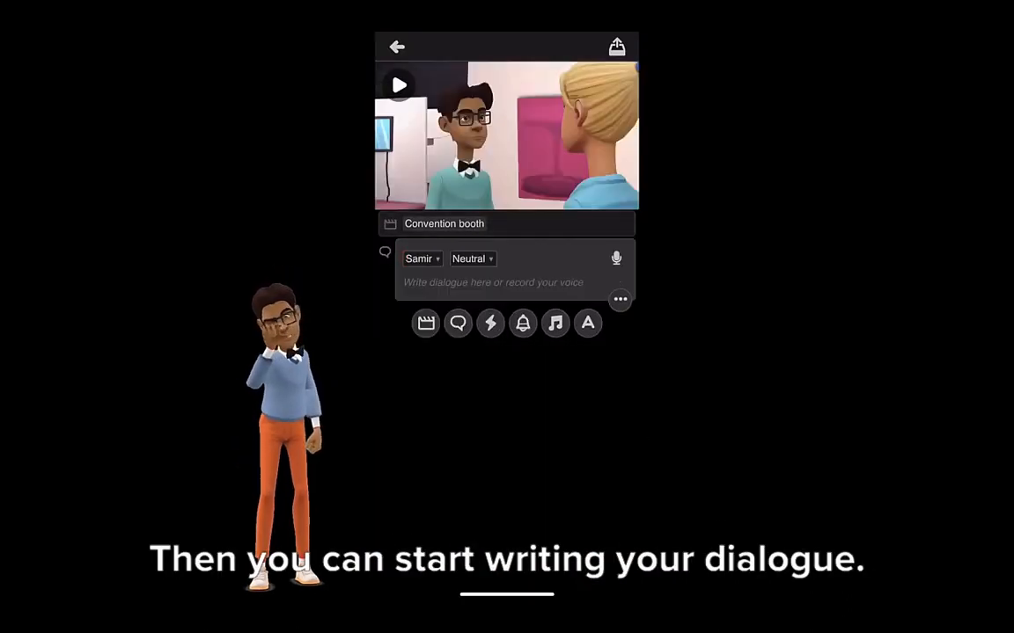
left_click(493, 283)
type("Welcome ")
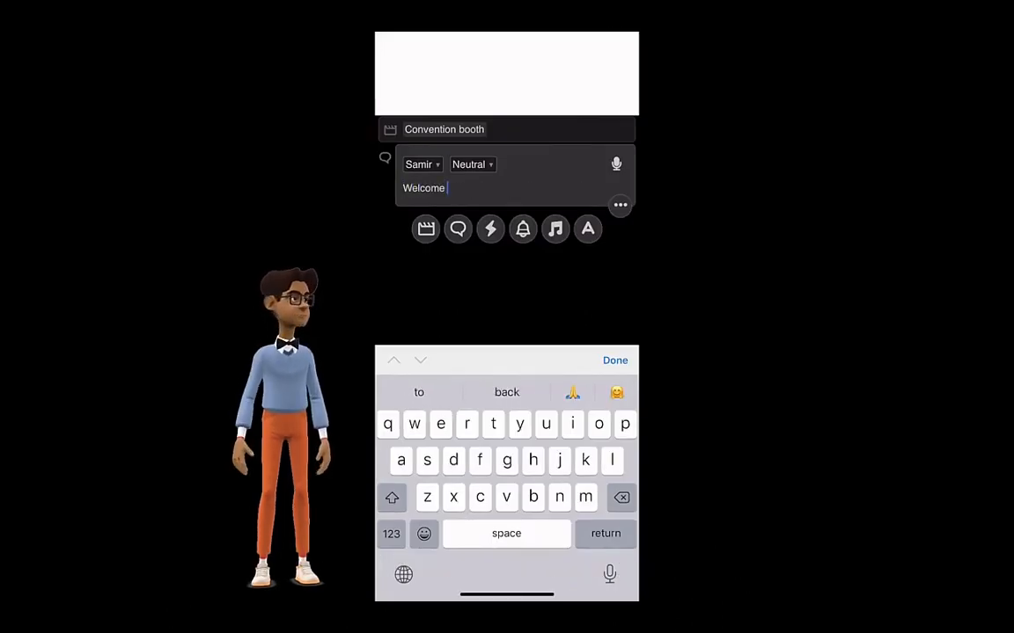
type("to this introduction of ")
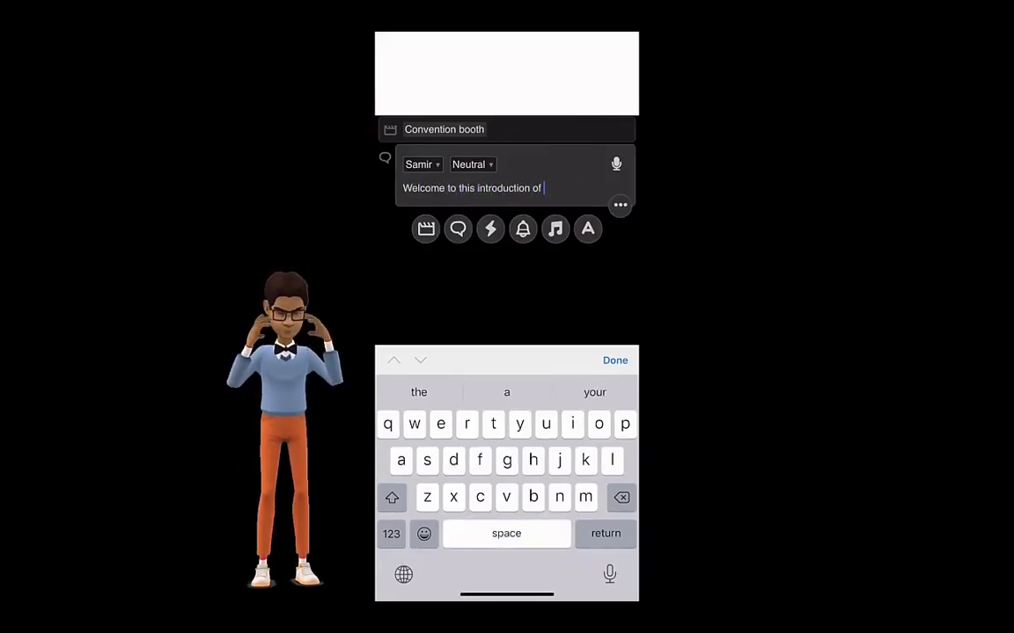
type("how to creat your first video!")
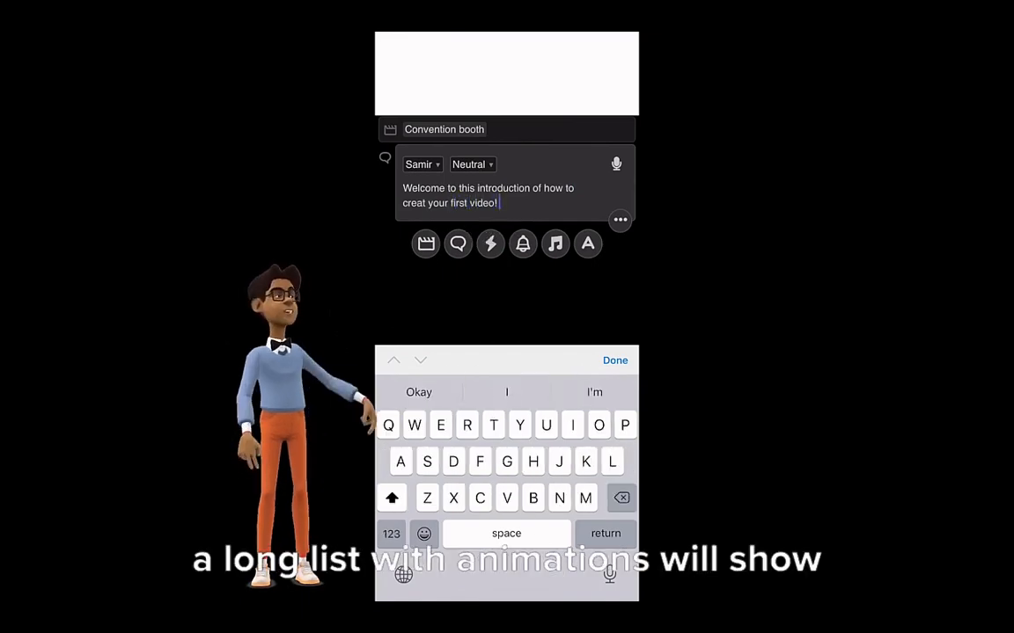
- Try out Agreeing and other expressions on Samir's welcome line
left_click(473, 258)
scroll(517, 308, "down", 5)
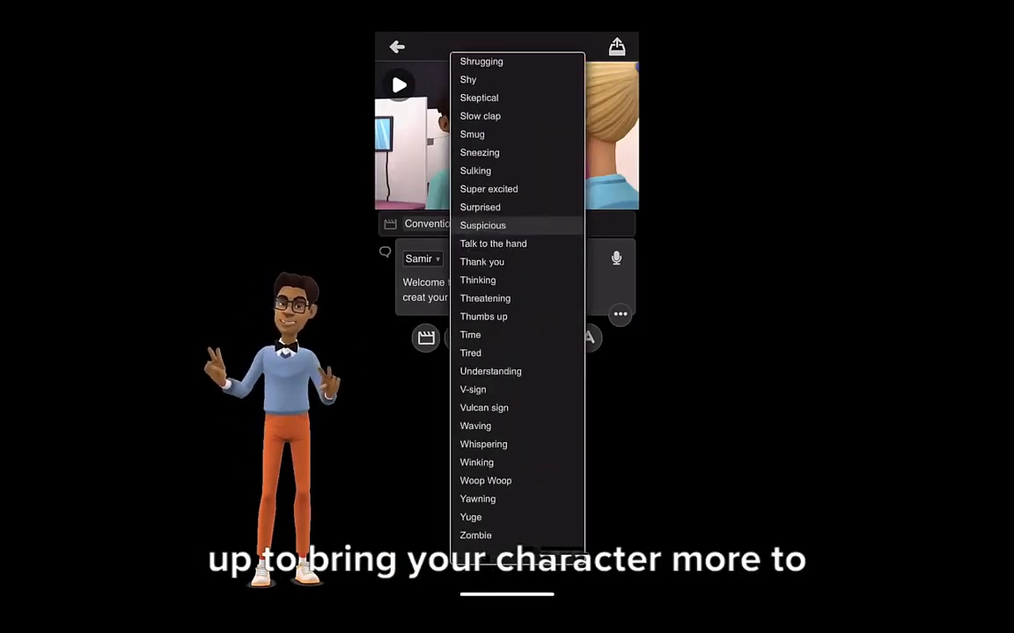
scroll(518, 308, "up", 15)
left_click(479, 109)
left_click(470, 261)
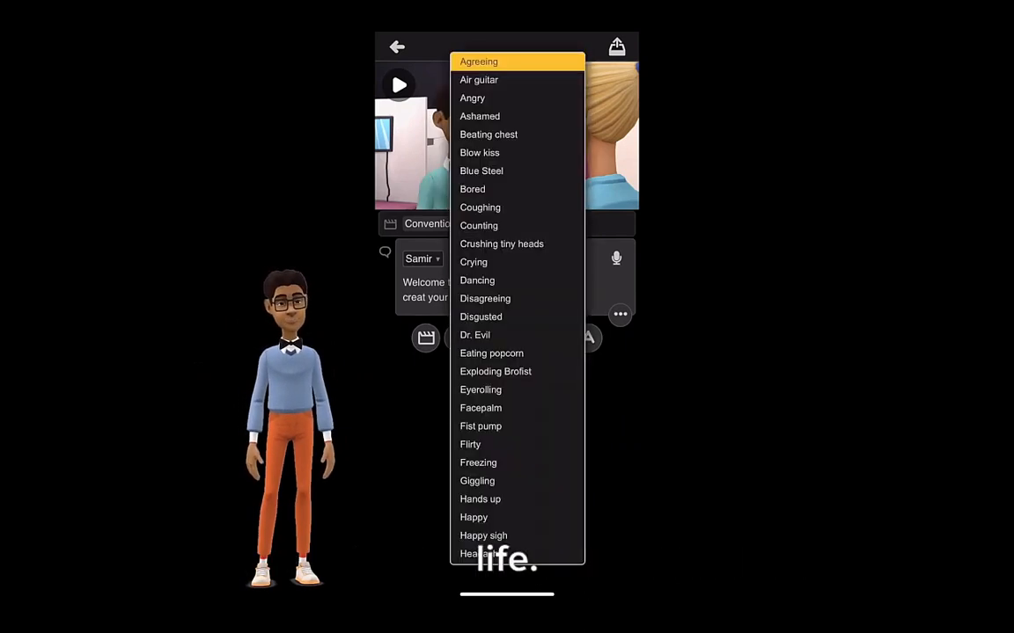
left_click(479, 341)
left_click(471, 261)
scroll(517, 308, "down", 3)
left_click(482, 410)
- Give Samir's welcome line a different expression from further down the expression list
left_click(472, 259)
scroll(517, 308, "down", 8)
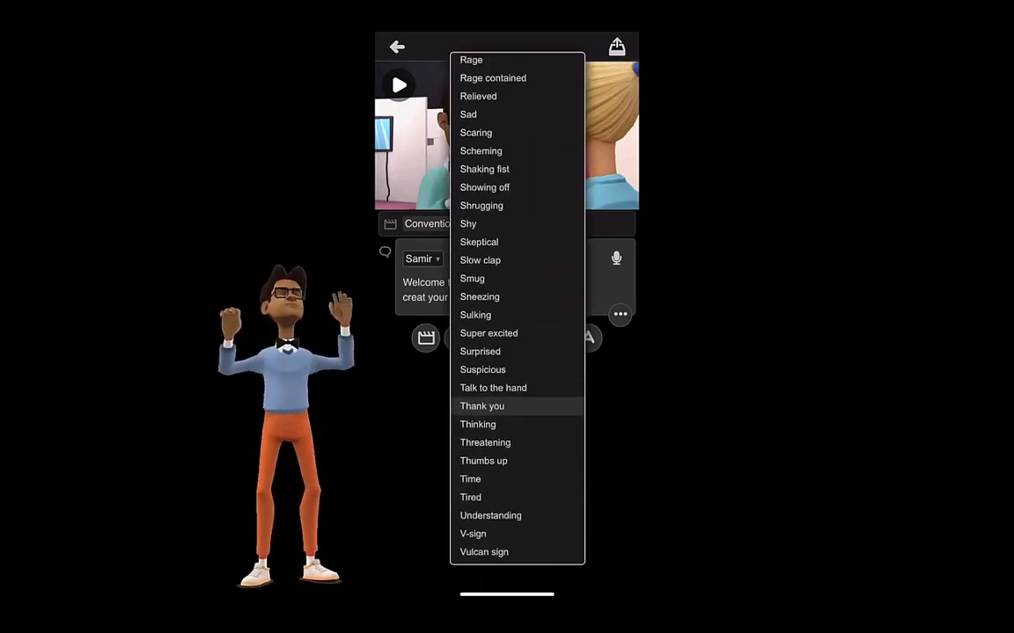
left_click(475, 443)
- Add a dialogue line for Jessica reading "This is going to be so much fun!" with the Super excited expression
left_click(458, 338)
left_click(427, 314)
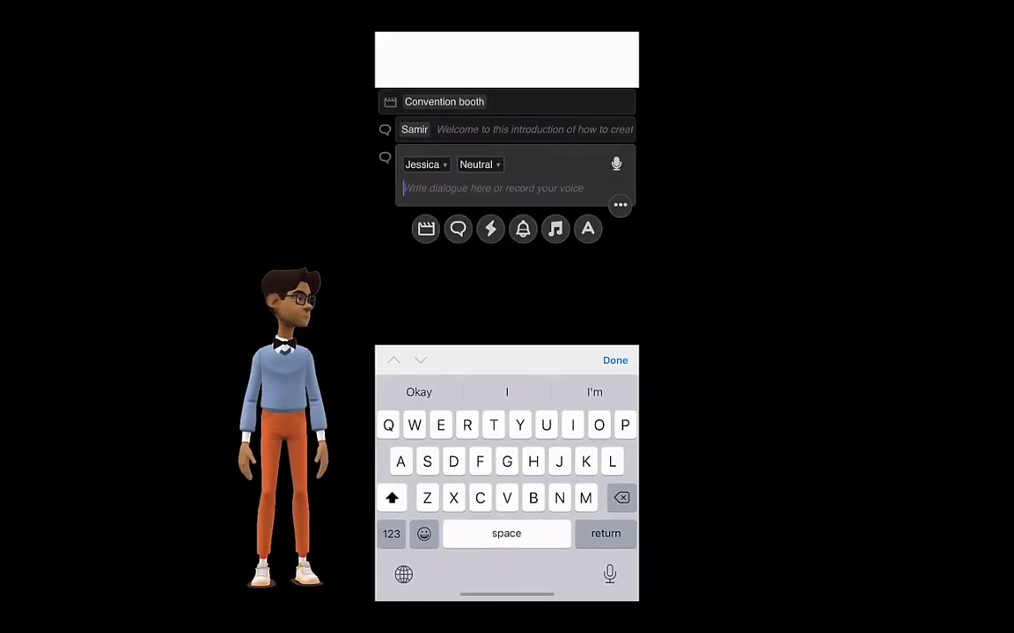
type("This is going to be so much fun!")
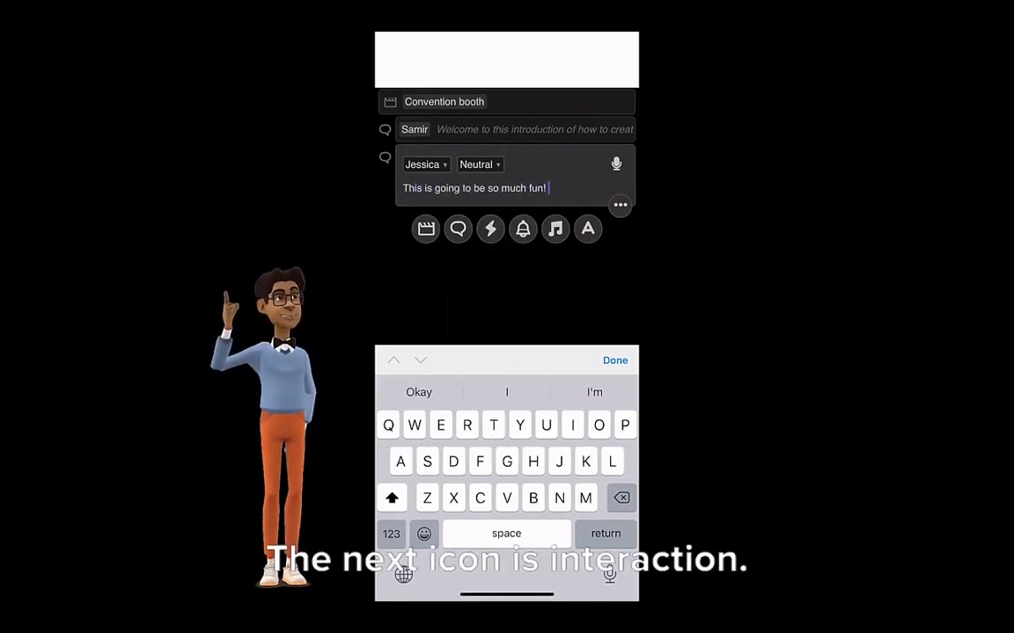
left_click(480, 165)
left_click(496, 408)
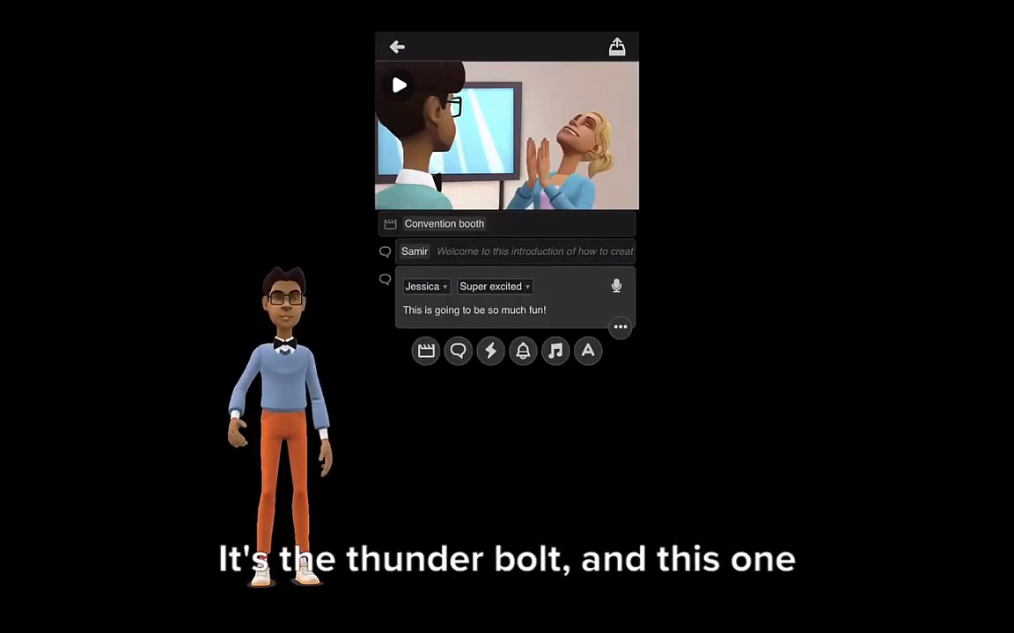
- Add an interaction after Jessica's line with Samir as the actor and Jessica as the recipient
left_click(491, 351)
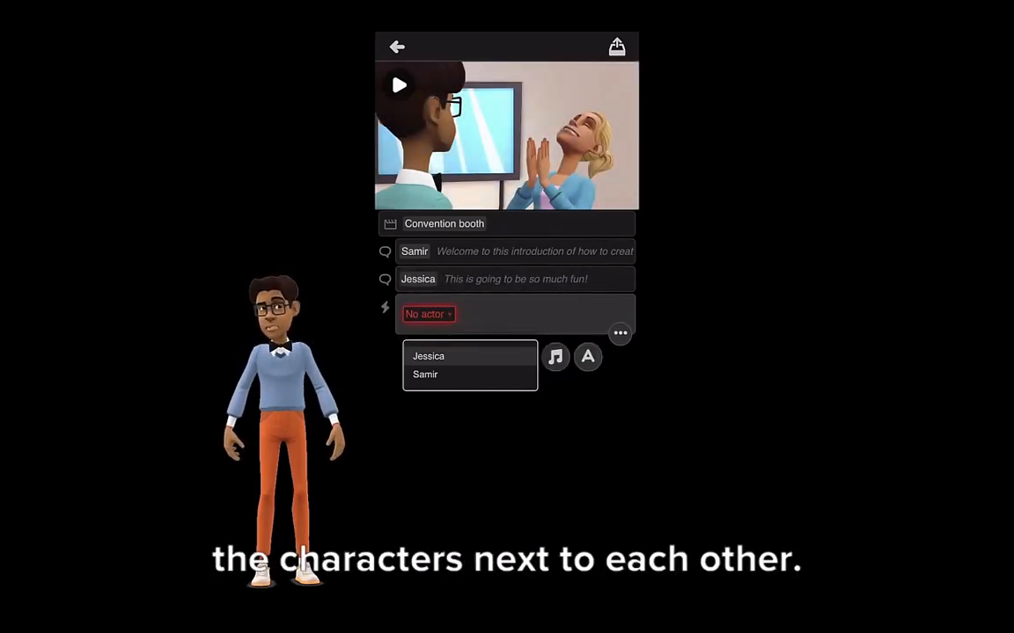
left_click(443, 224)
left_click(501, 250)
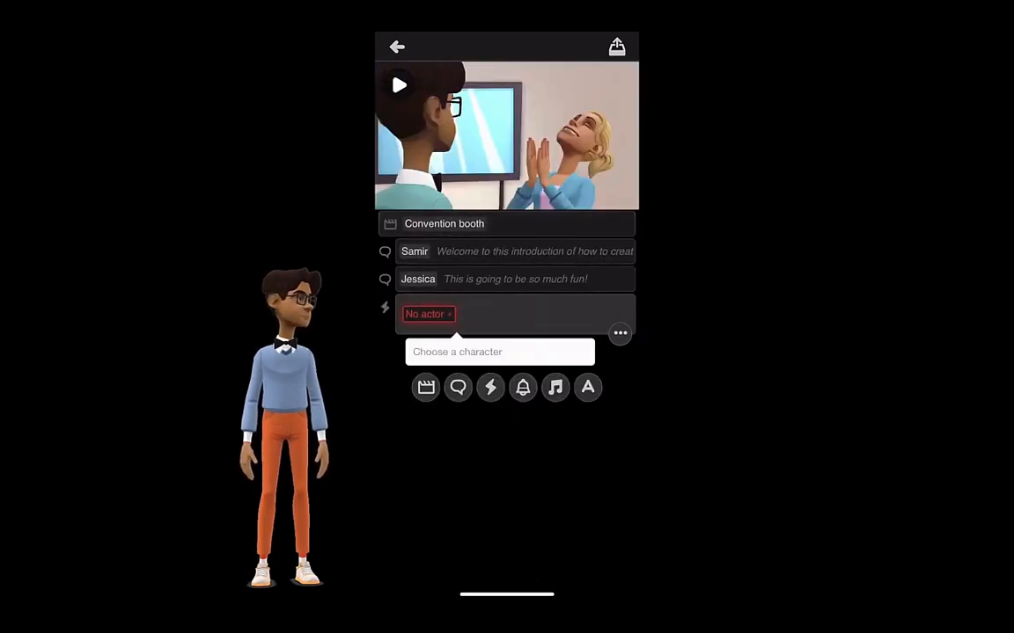
left_click(426, 315)
left_click(425, 360)
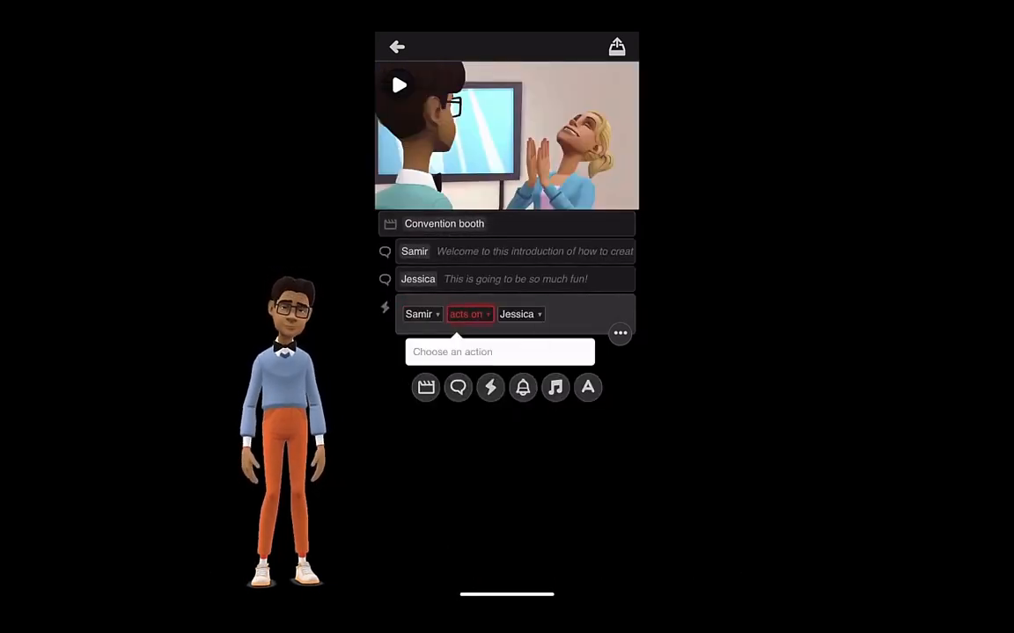
- Set the interaction's action to Handshake, and replace it with High five
left_click(469, 314)
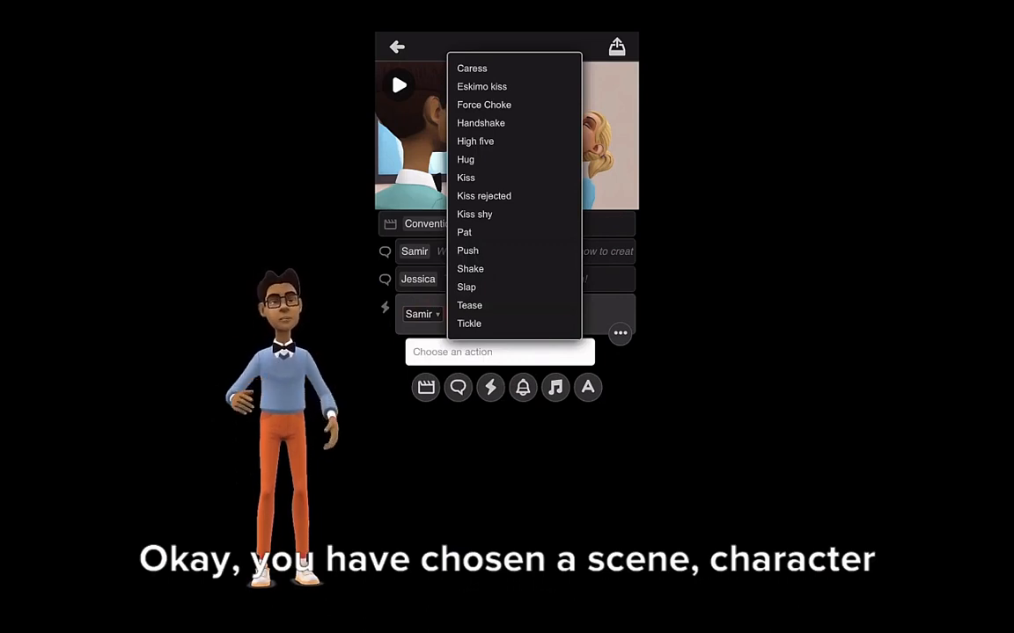
left_click(480, 123)
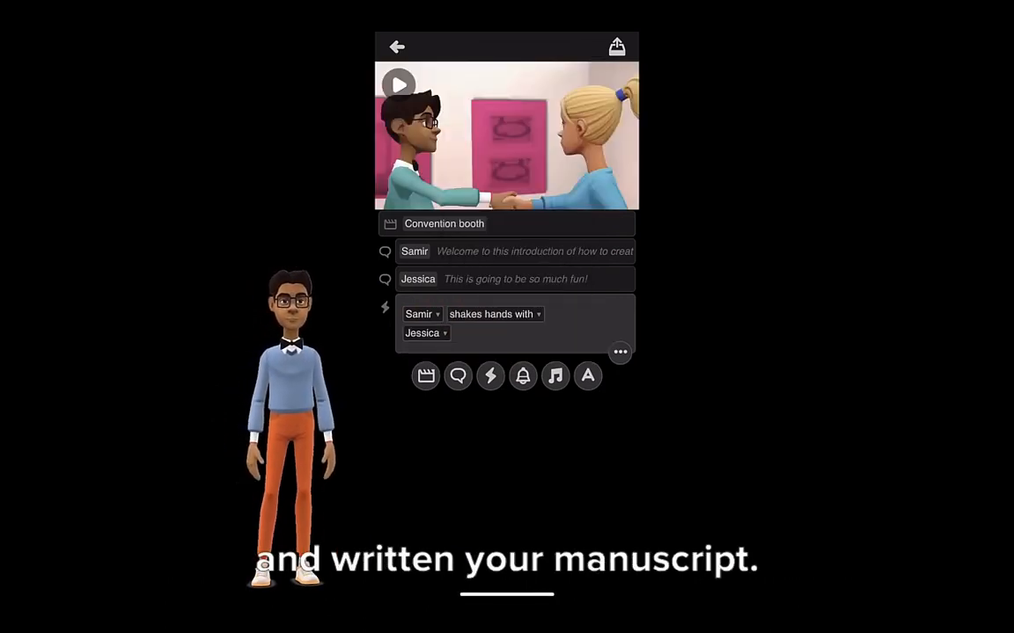
left_click(495, 314)
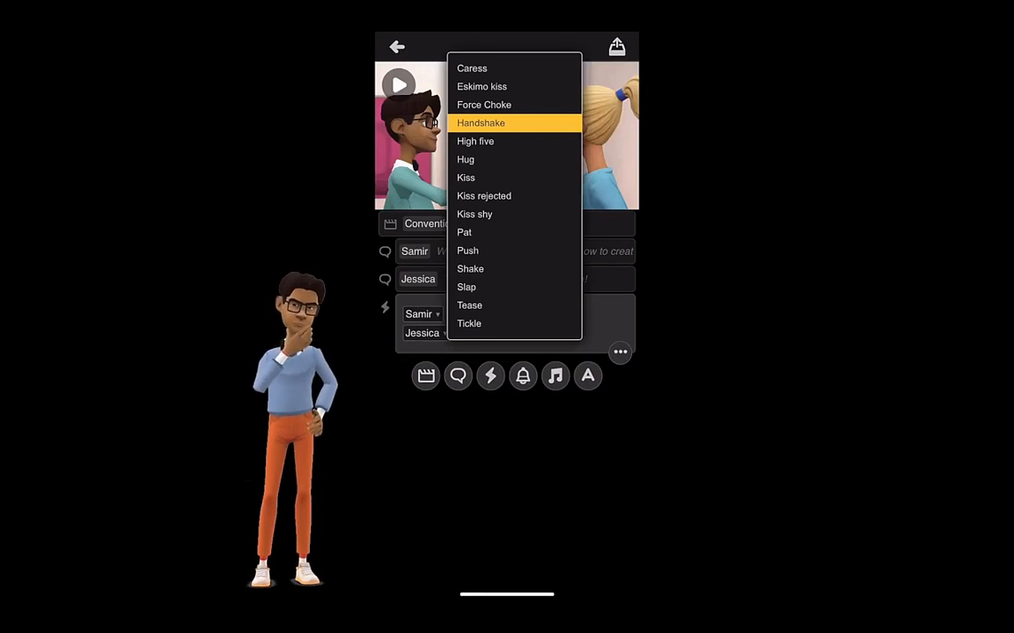
left_click(475, 141)
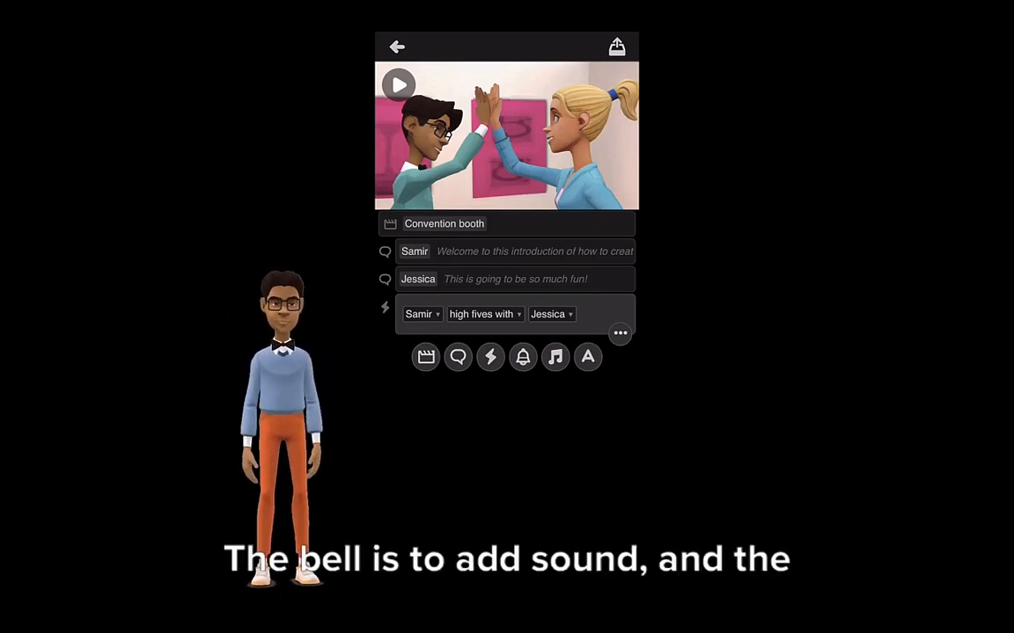
- Add a Slap sound effect after the high five interaction
left_click(523, 356)
left_click(420, 348)
scroll(472, 340, "down", 2)
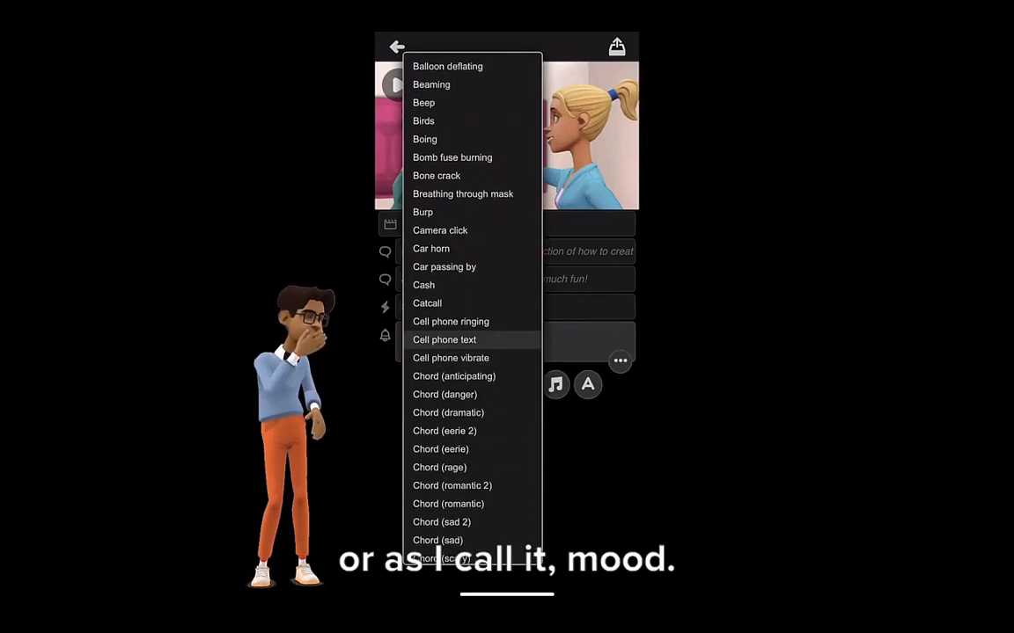
scroll(471, 308, "down", 15)
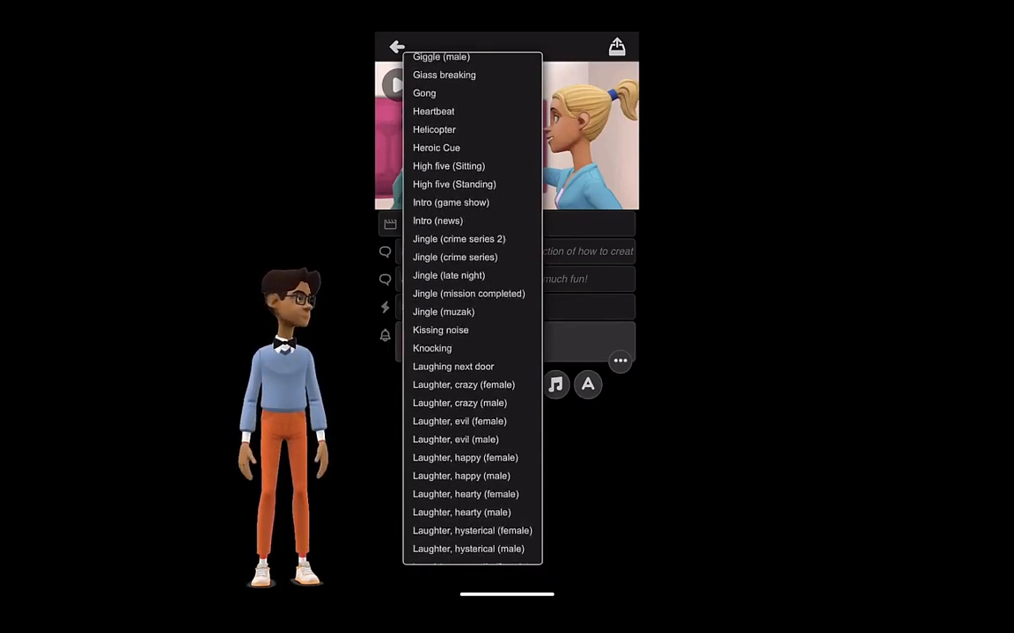
scroll(471, 308, "down", 7)
left_click(444, 243)
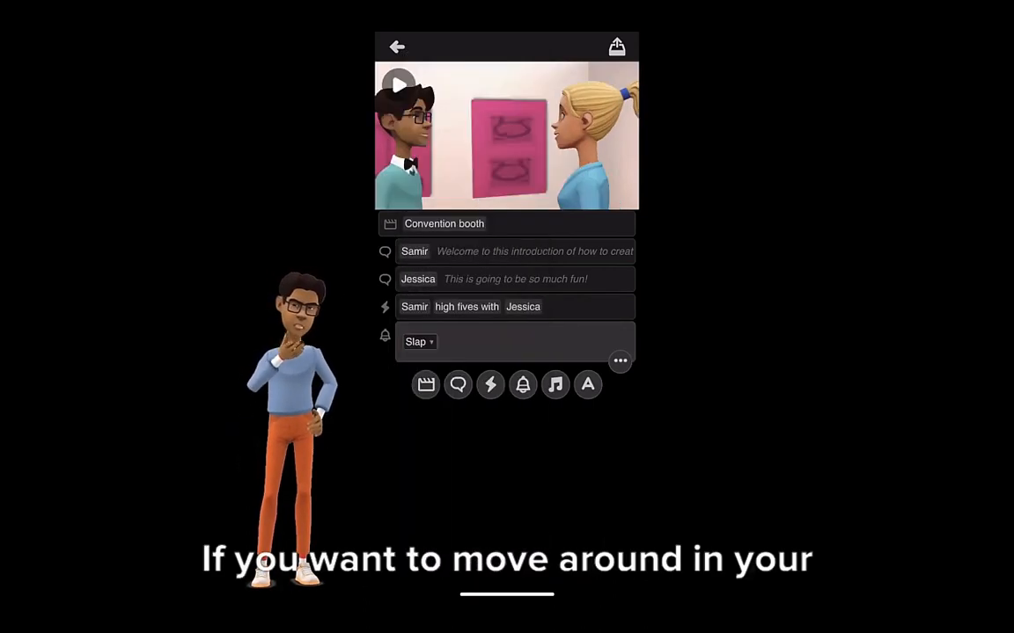
- Add the background music Chillwave Slam at the end of the script
left_click(555, 384)
scroll(489, 308, "down", 5)
scroll(489, 308, "up", 5)
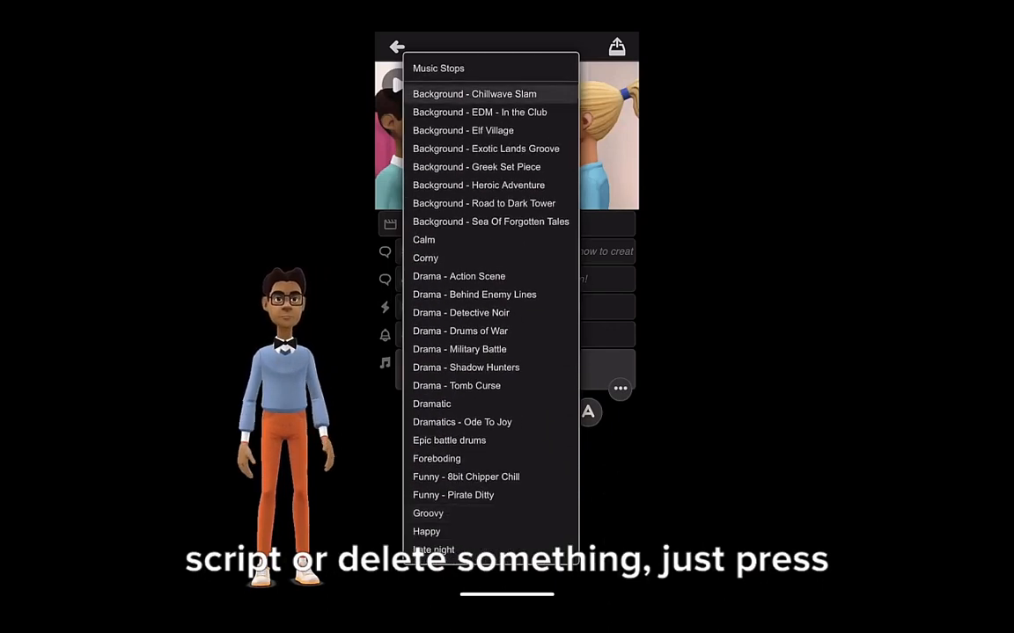
left_click(475, 92)
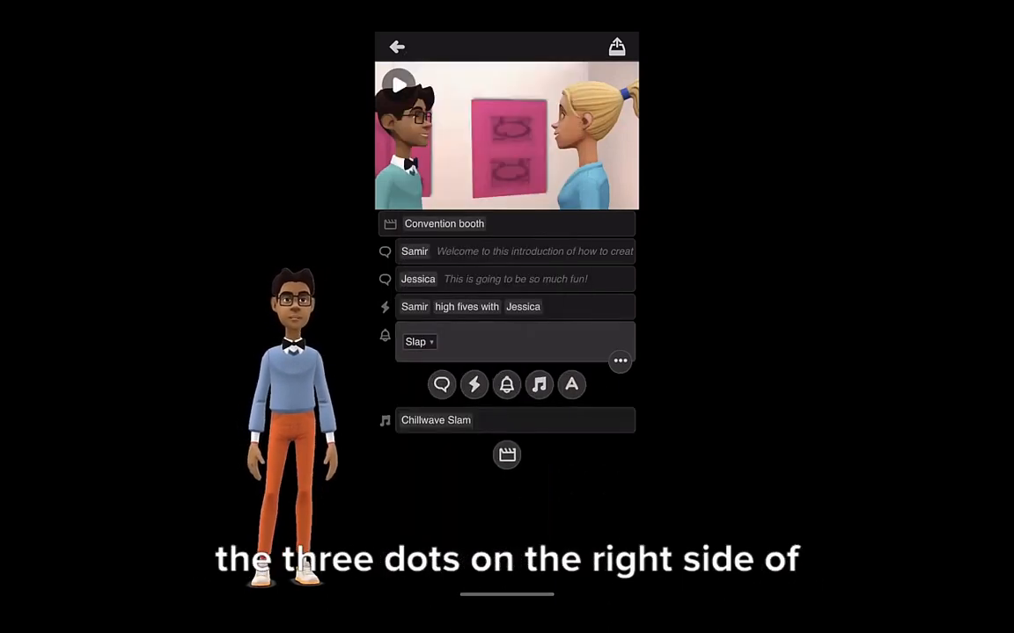
- Move the Slap sound effect up so it comes directly before the high five interaction
left_click(621, 361)
left_click(538, 341)
left_click(498, 314)
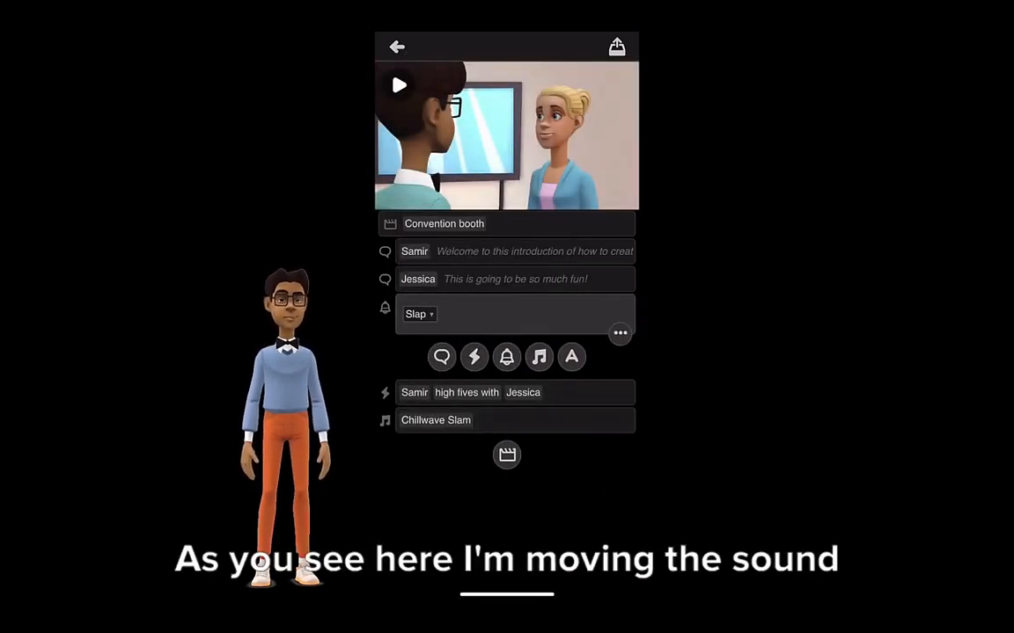
- Move the Chillwave Slam music up to the start of the script, above the Convention booth scene
left_click(436, 420)
left_click(620, 389)
left_click(539, 366)
left_click(539, 317)
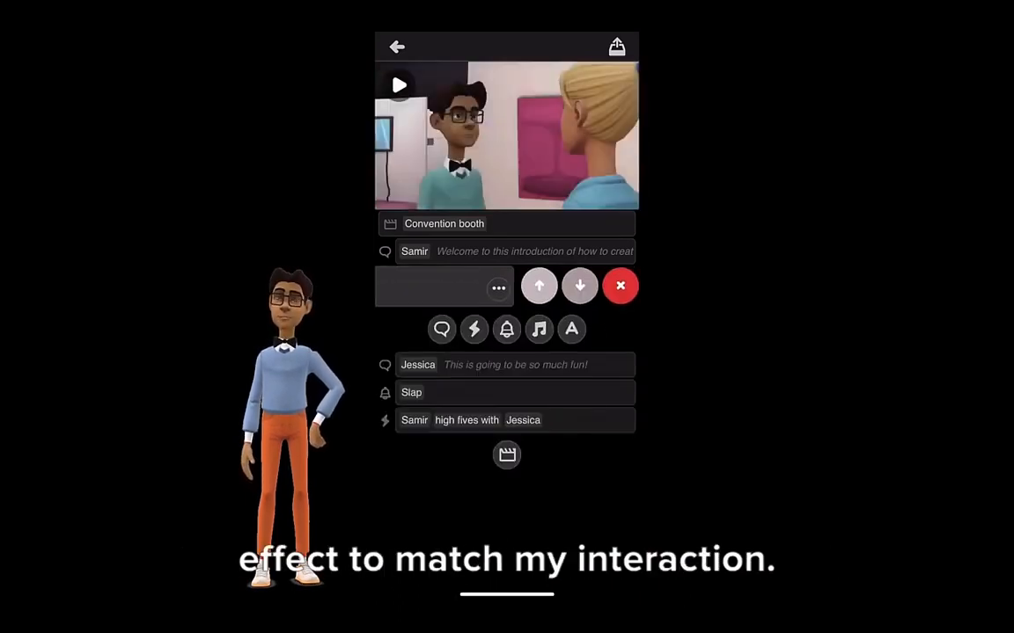
left_click(538, 285)
left_click(538, 258)
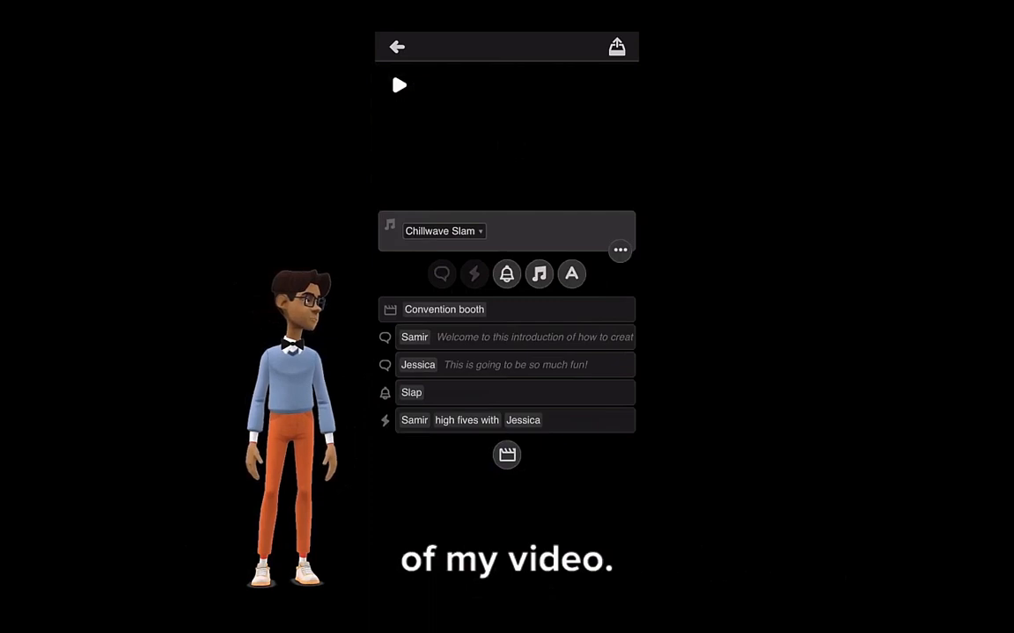
- Add a text plate after the high five interaction reading "This is my first video"
left_click(580, 419)
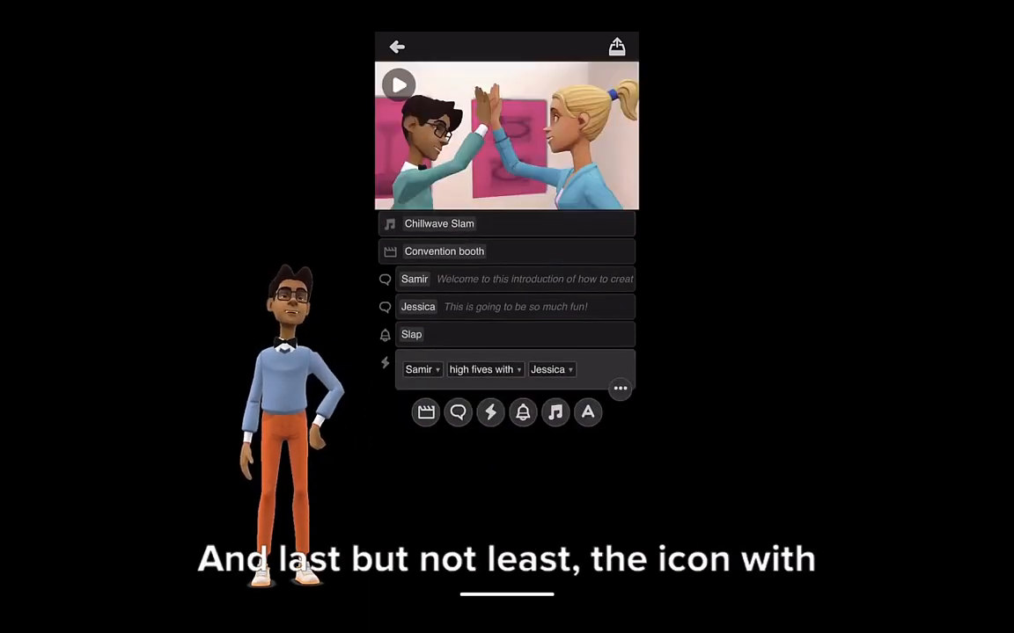
left_click(588, 412)
left_click(435, 421)
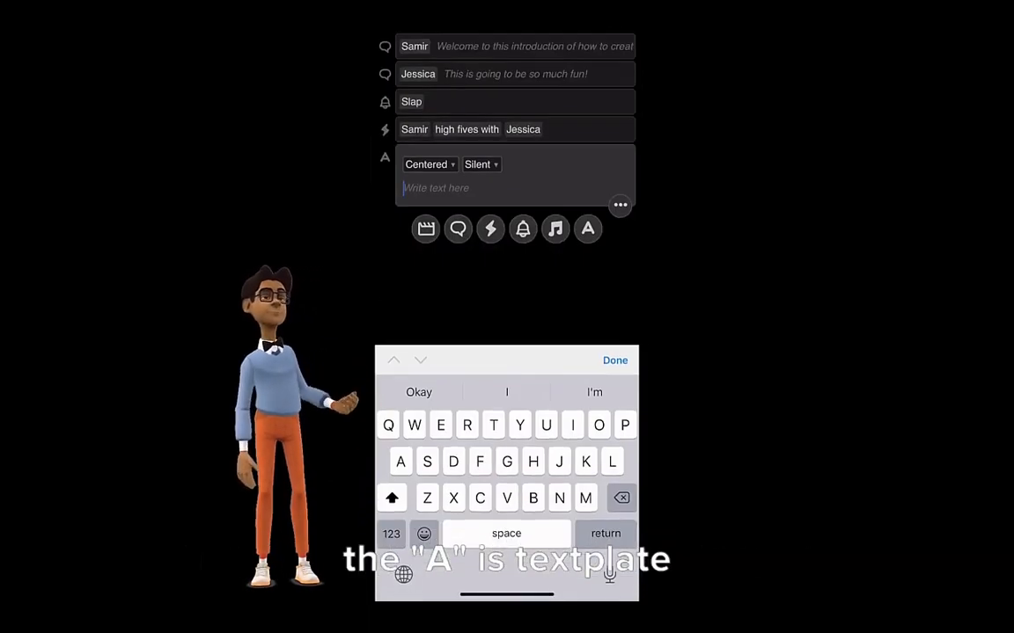
type("This is my first video")
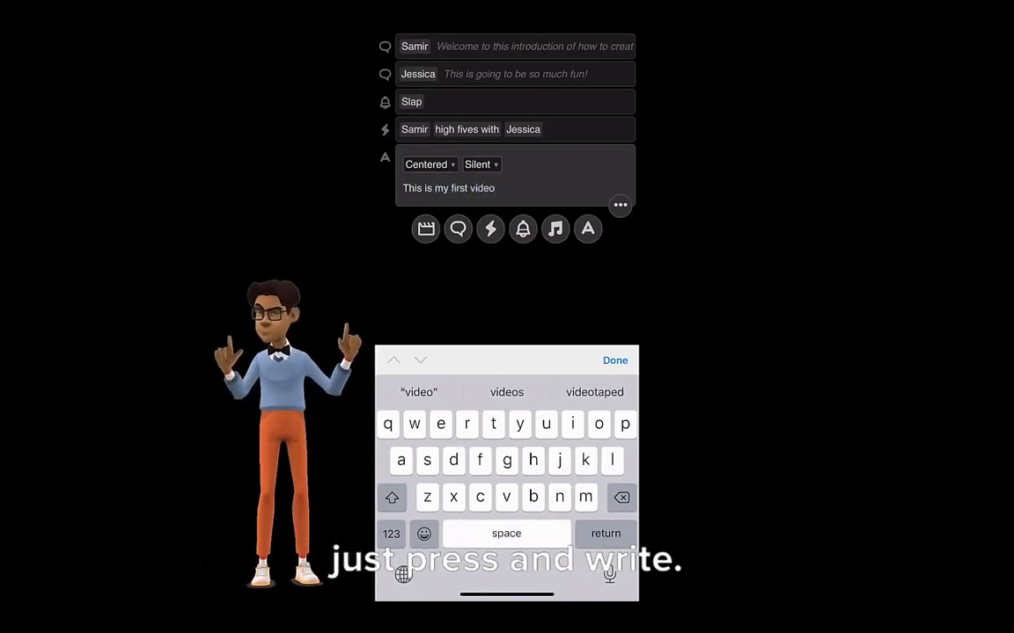
left_click(615, 359)
- Move the text plate up the script, between the Chillwave Slam music and the Convention booth scene
left_click(619, 439)
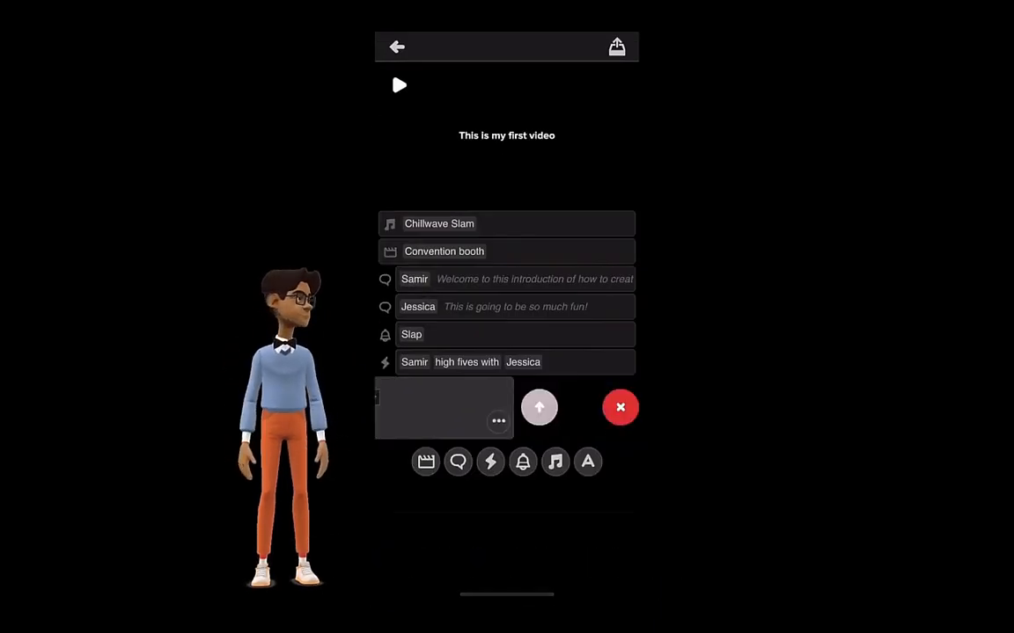
left_click(538, 407)
left_click(538, 381)
left_click(538, 352)
left_click(539, 324)
left_click(538, 297)
left_click(619, 299)
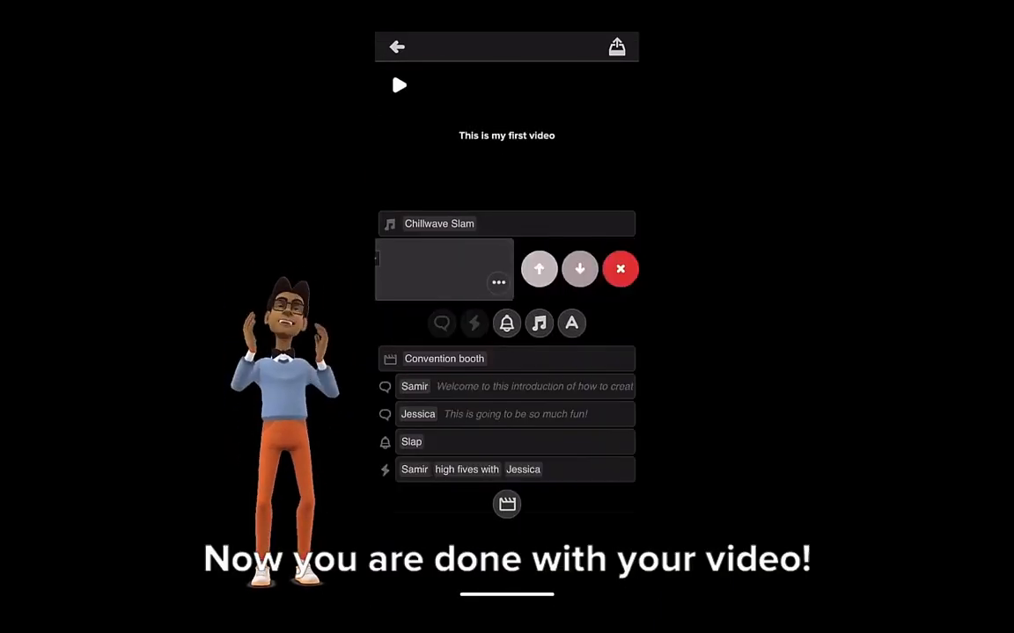
left_click(539, 269)
left_click(579, 241)
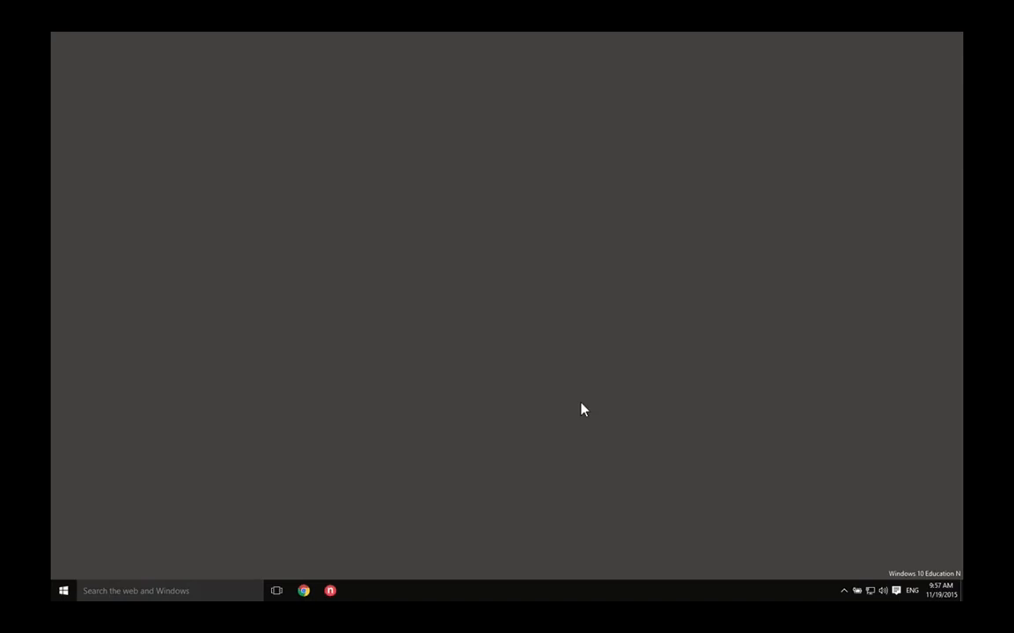
- Launch nawmalMAKE on the Windows desktop and sign in with the account username and password
left_click(327, 589)
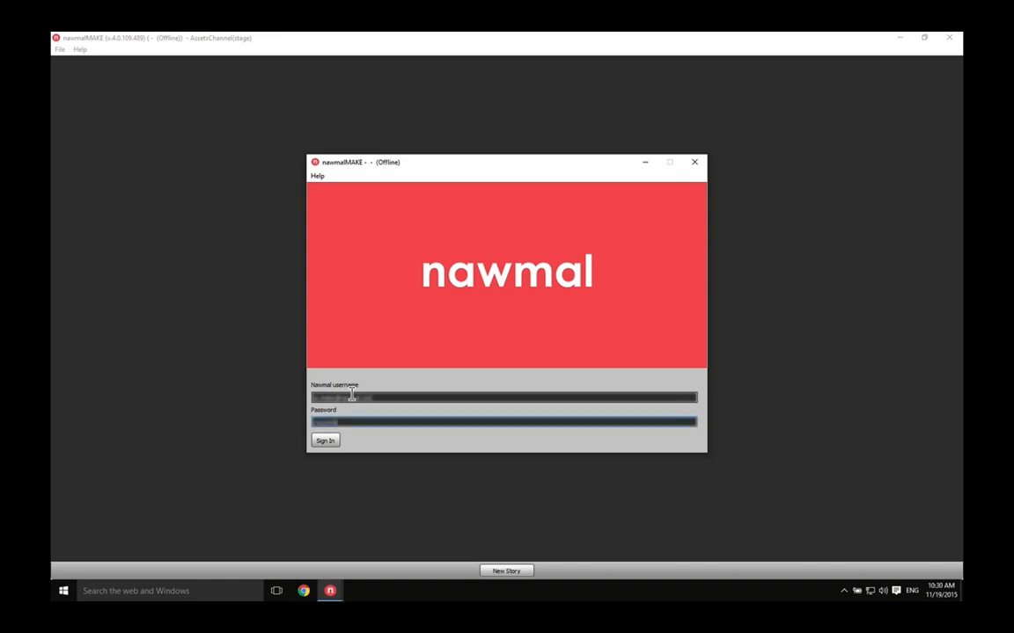
key("Return")
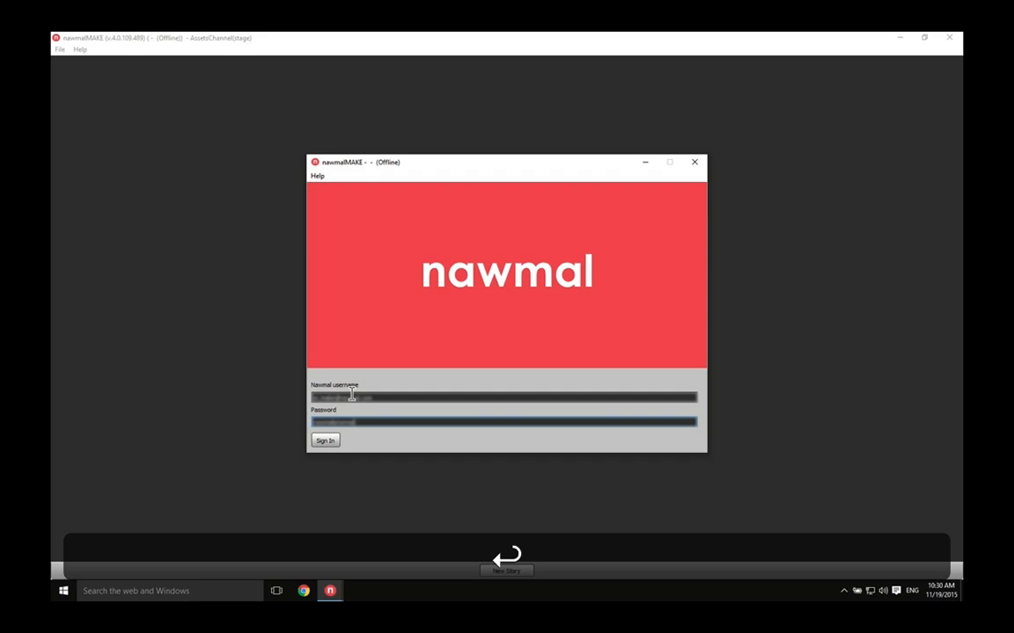
- Complete the sign-in and create a new project on the Open Office set from the Suits collection
key("Return")
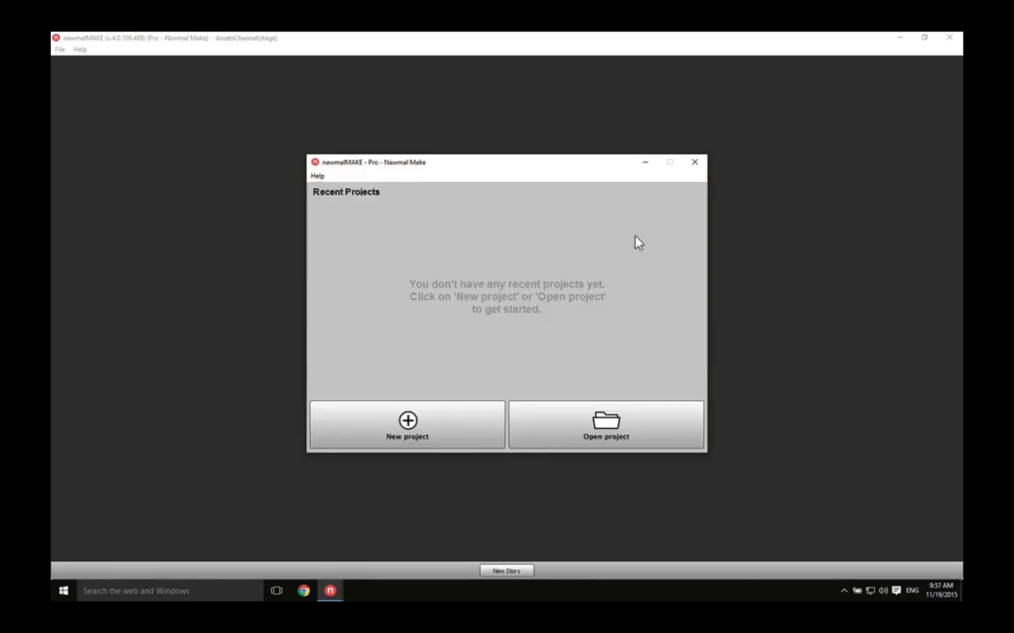
left_click(460, 419)
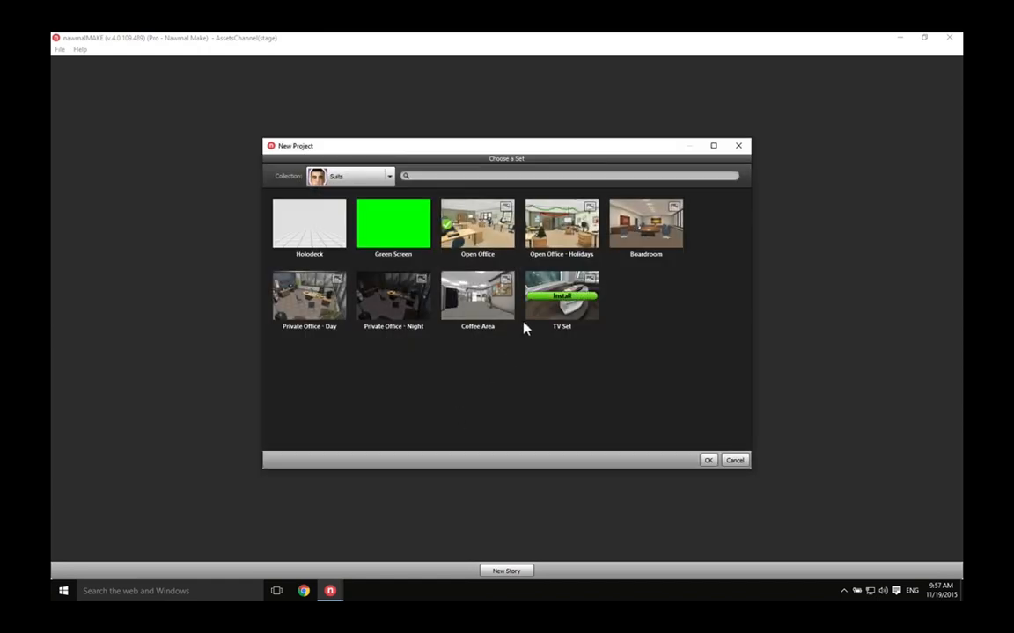
left_click(489, 237)
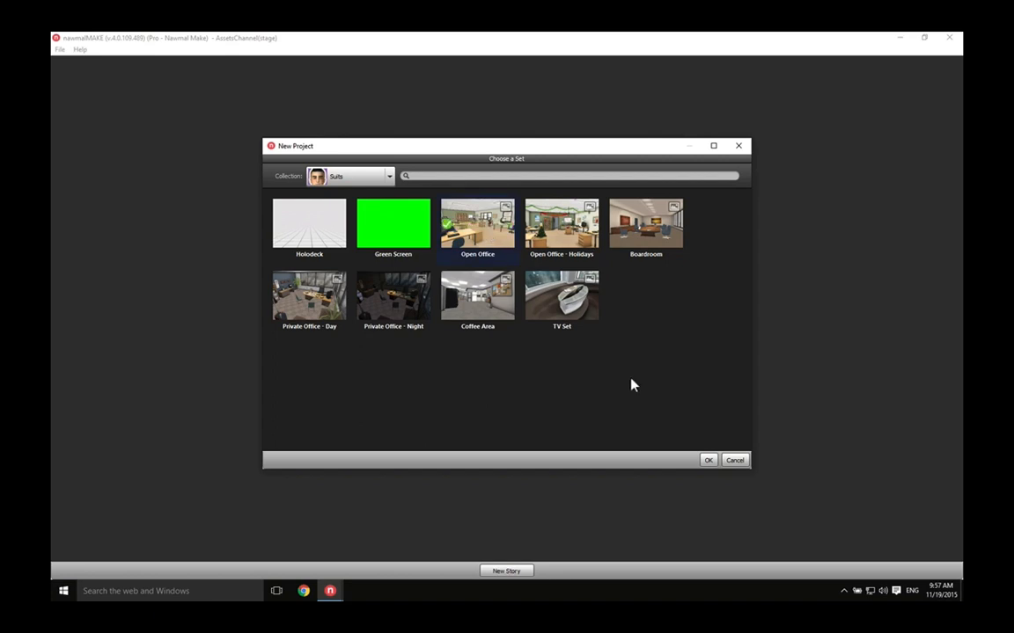
left_click(706, 460)
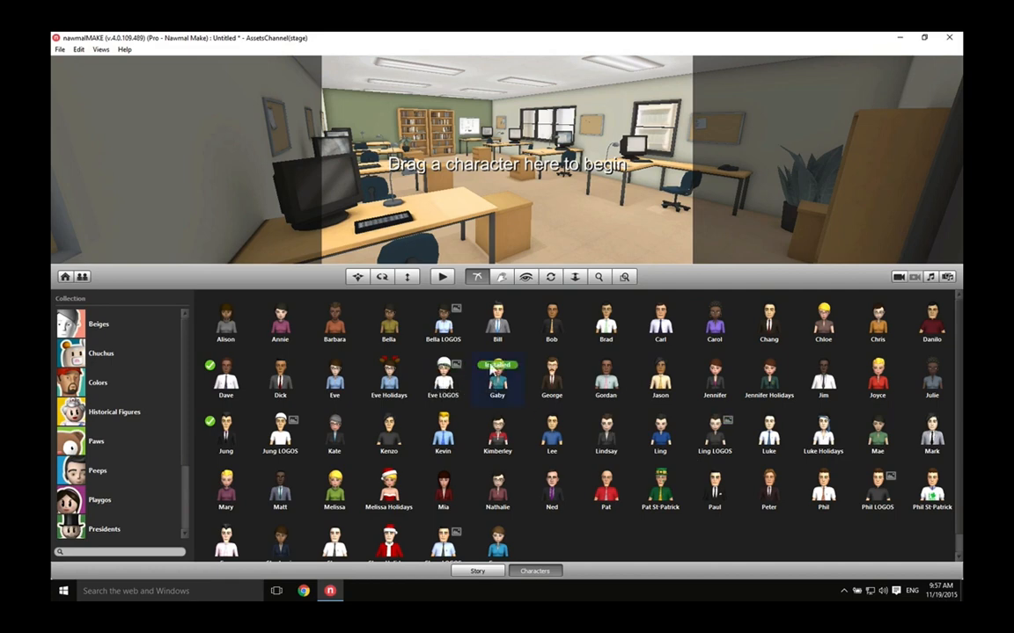
- Add the character Gaby to the office scene and place her at the First position
left_click_drag(493, 371, 553, 219)
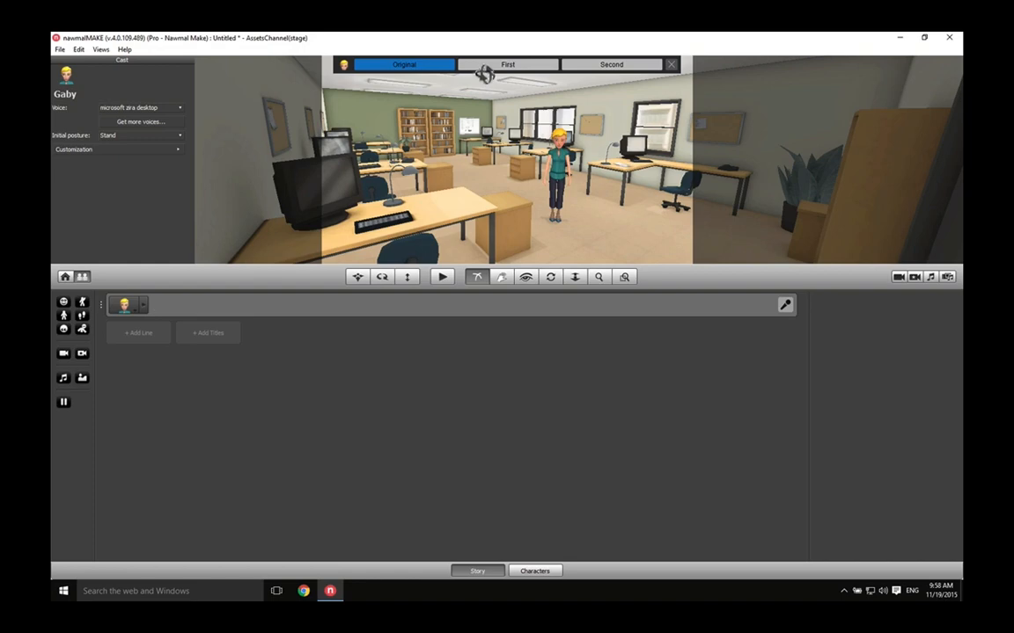
left_click(483, 67)
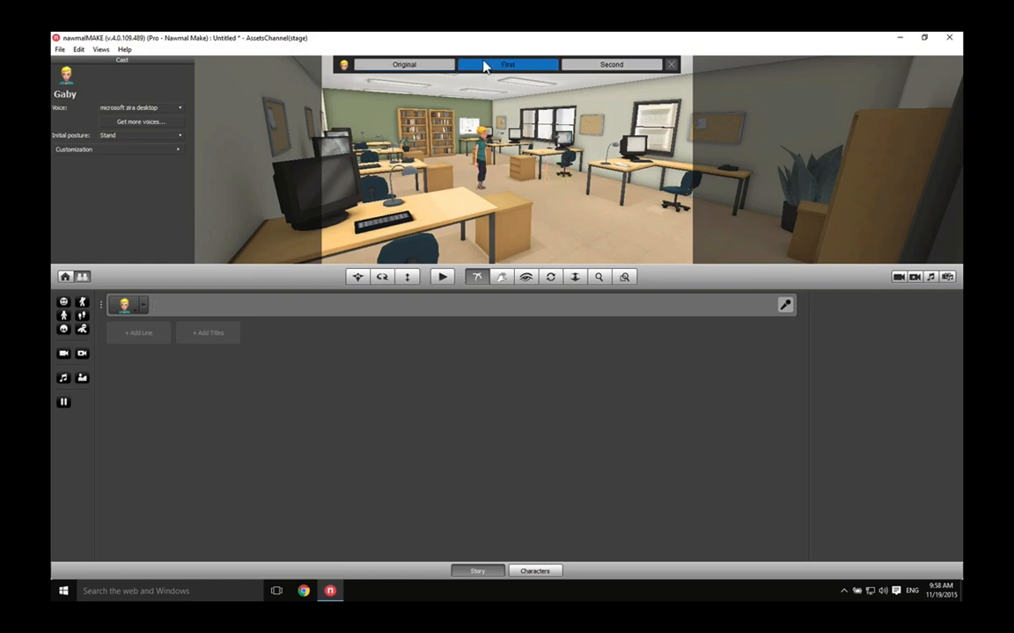
left_click(669, 65)
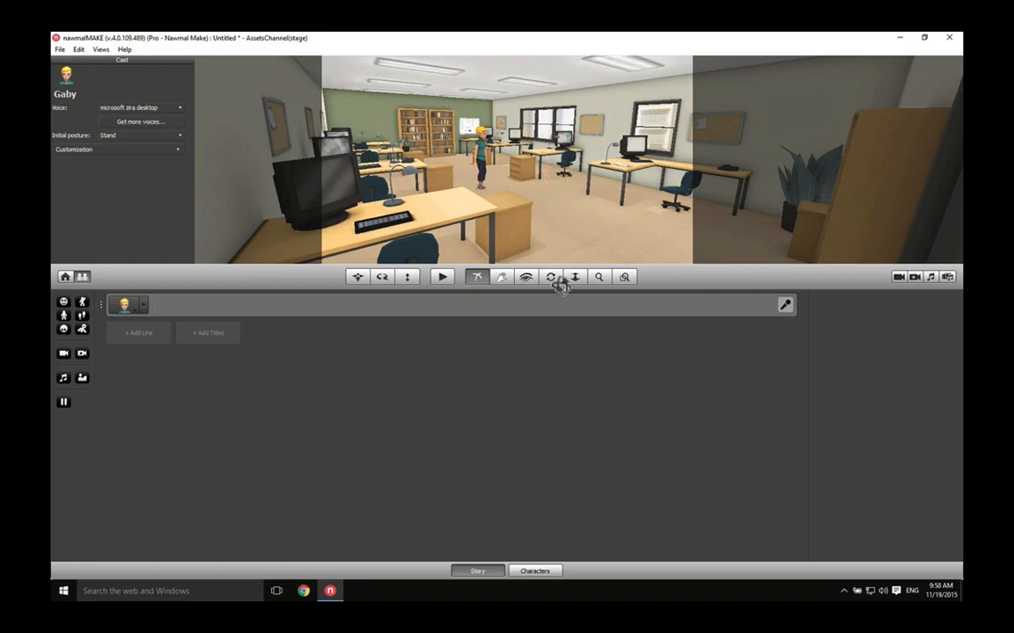
- Add the character Dave to the office scene at the Second position, opposite Gaby
left_click(535, 571)
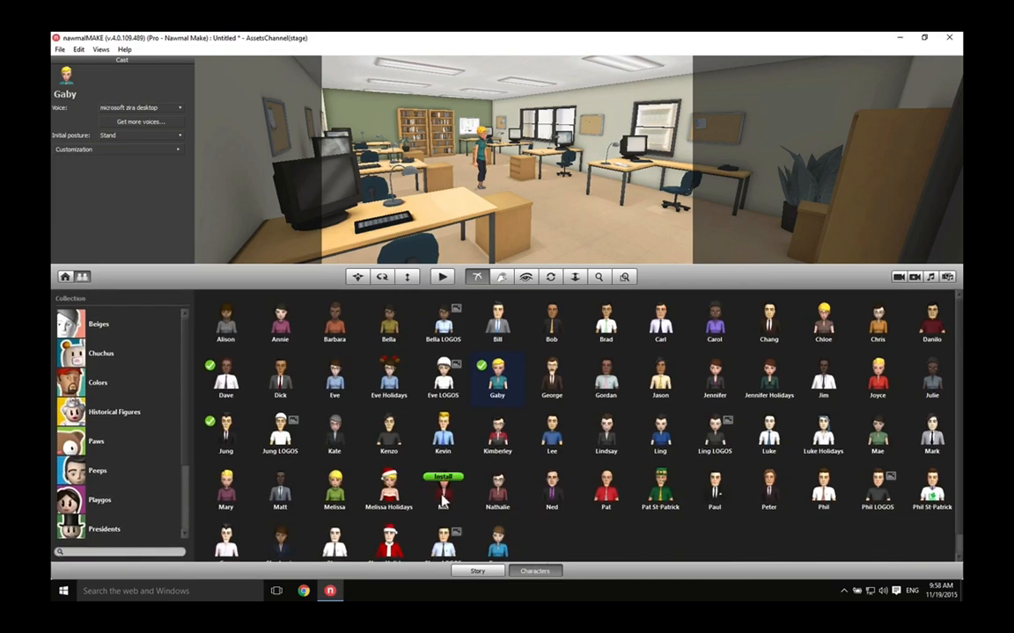
mouse_move(326, 433)
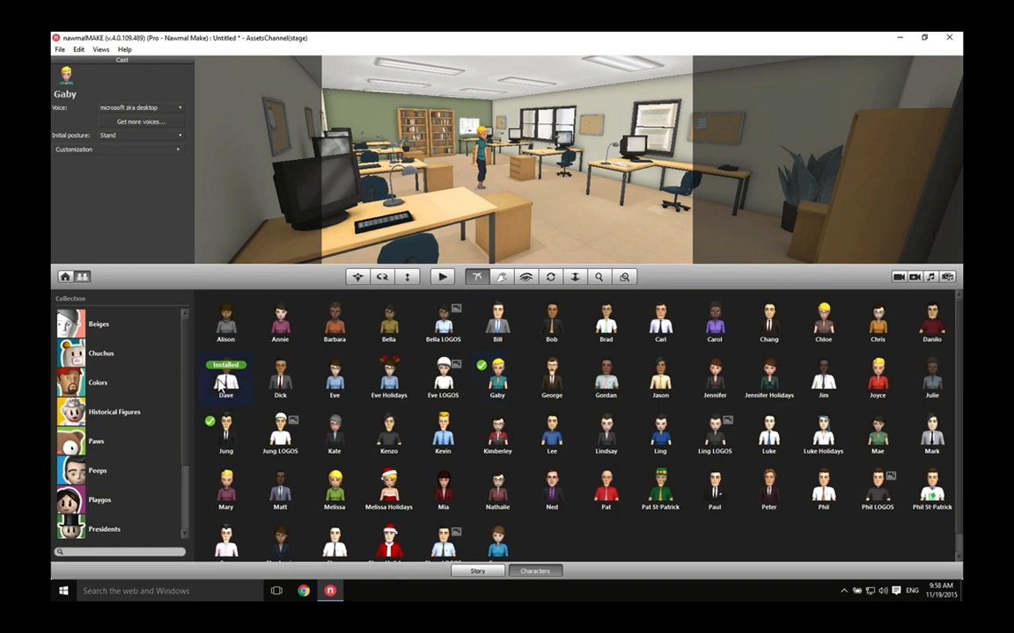
left_click_drag(222, 374, 570, 220)
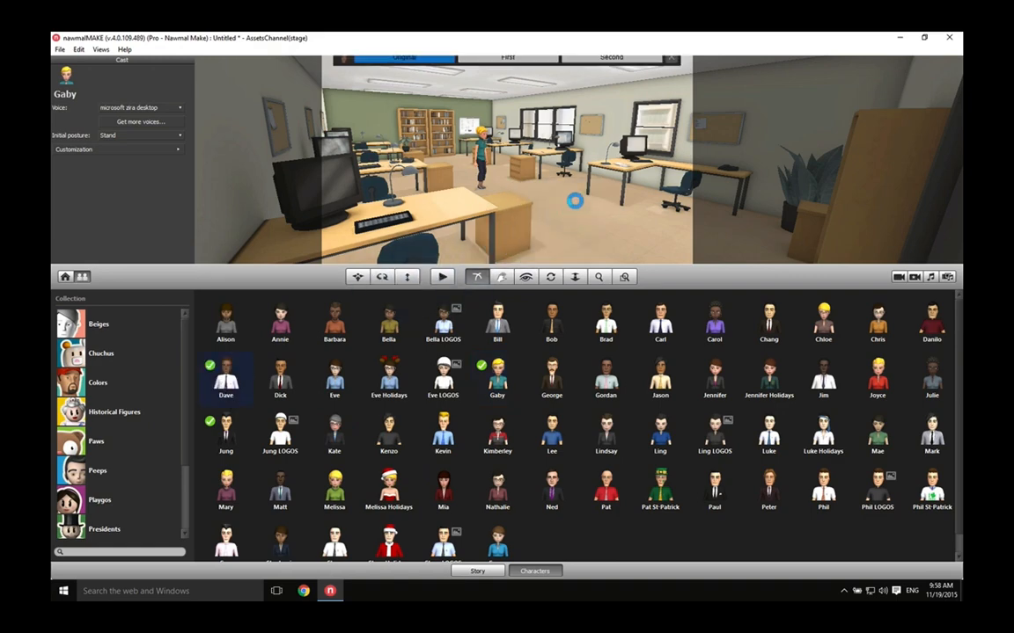
left_click(606, 65)
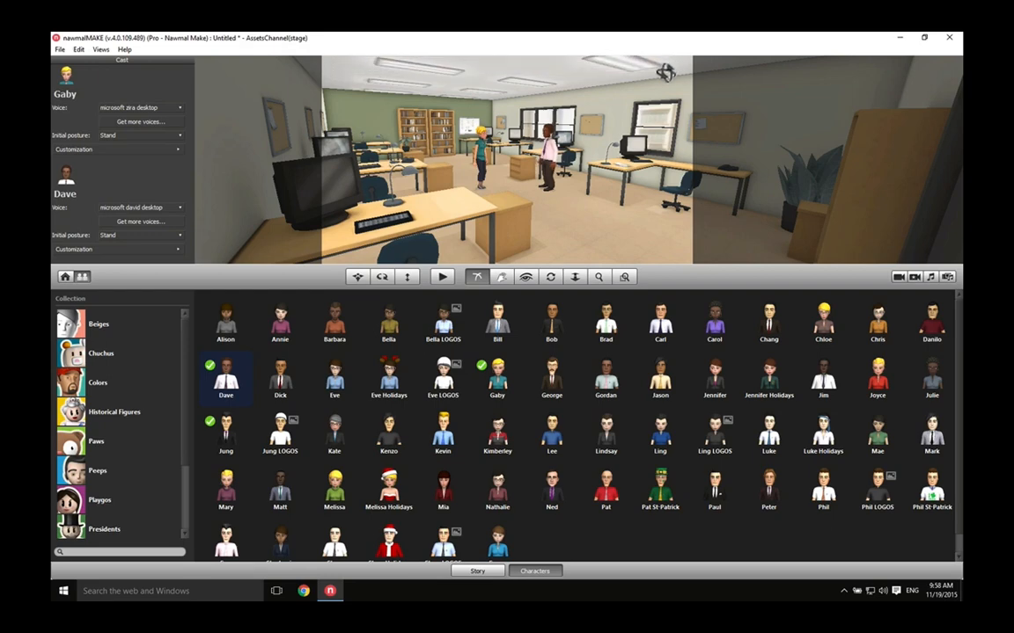
- Write Gaby's first line of the story as "Hello Dave, how are you?" and add a line for Dave
left_click(478, 573)
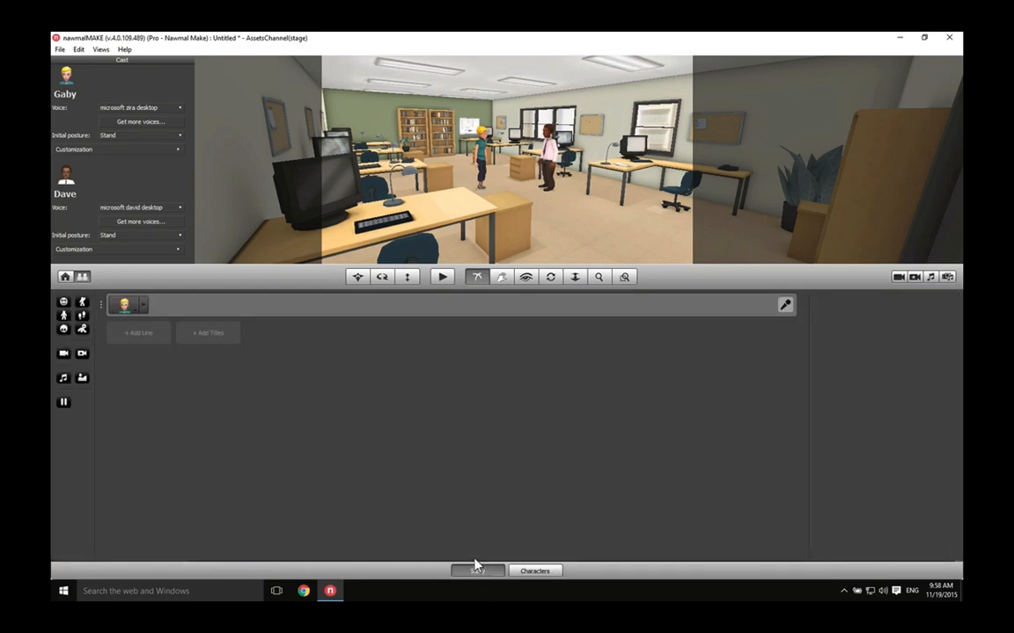
type("Hello")
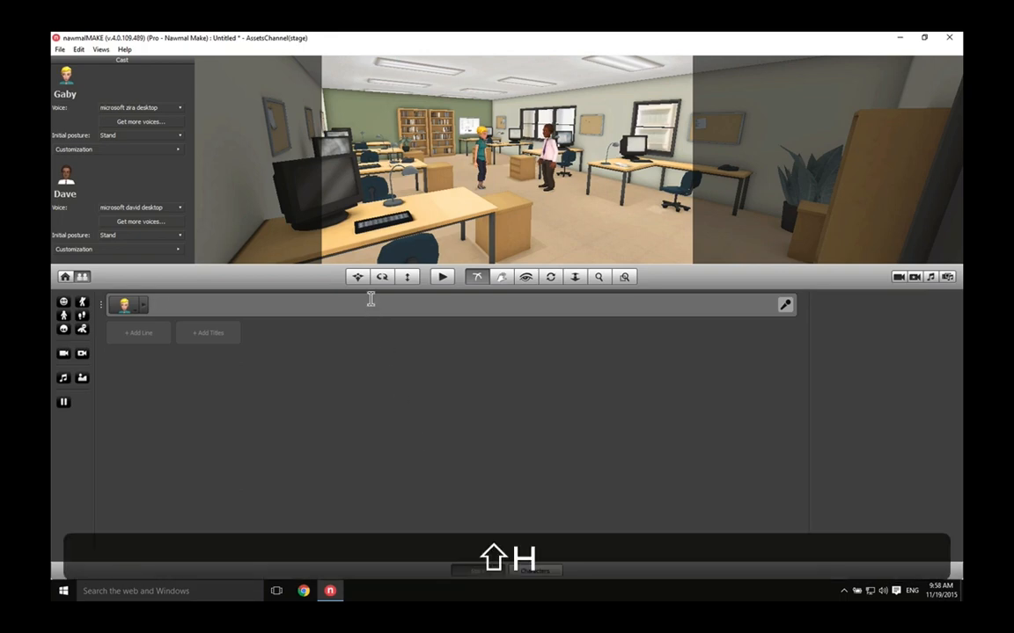
type(" Dave")
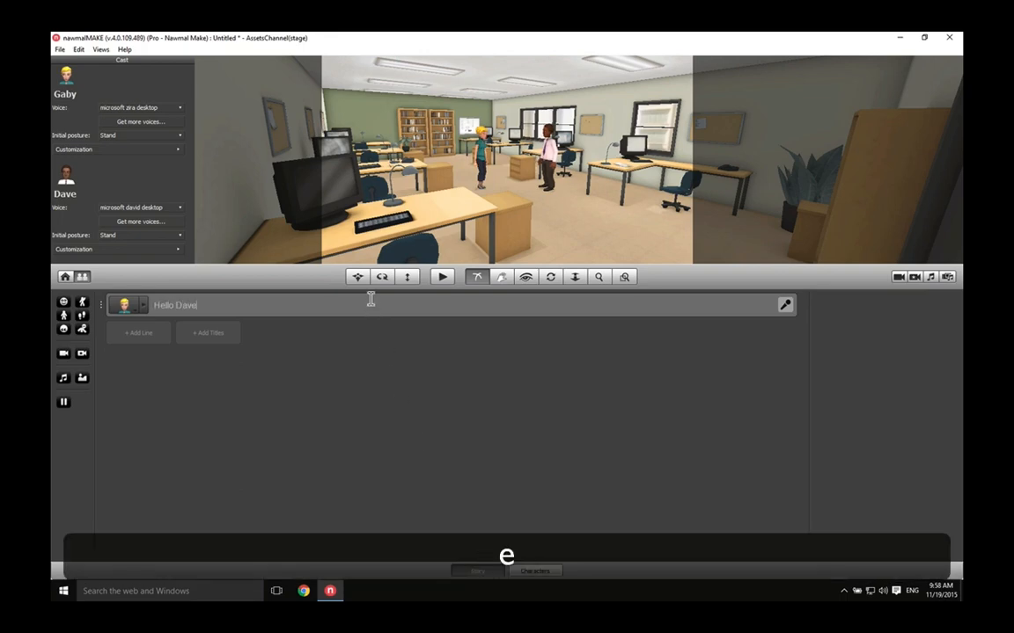
type(", how are you?")
key("Return")
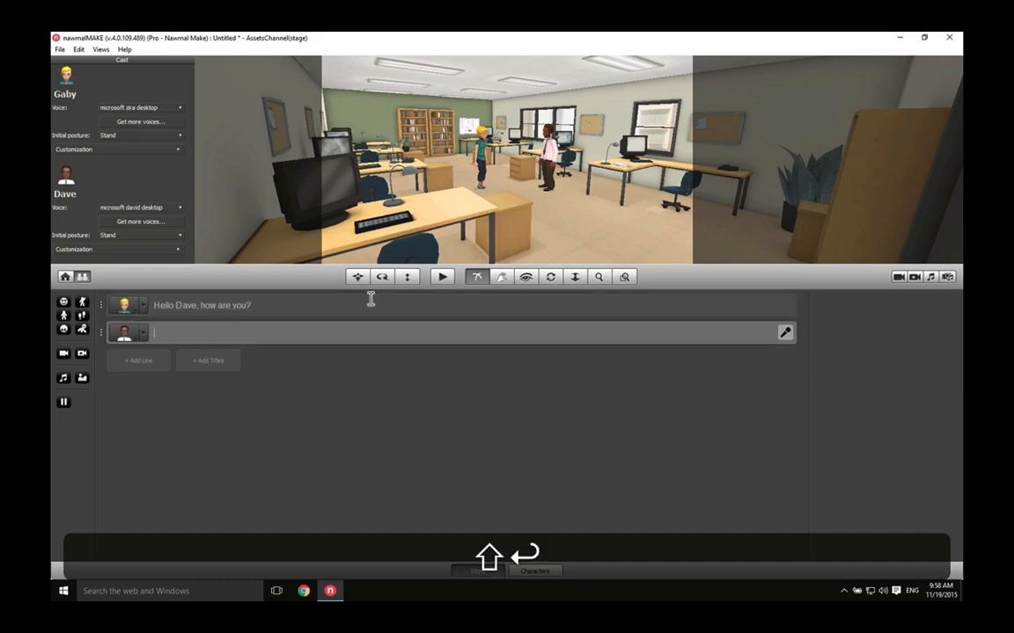
- Write Dave's reply as "I'm great, thank you!" and play the scene
type("I'm g")
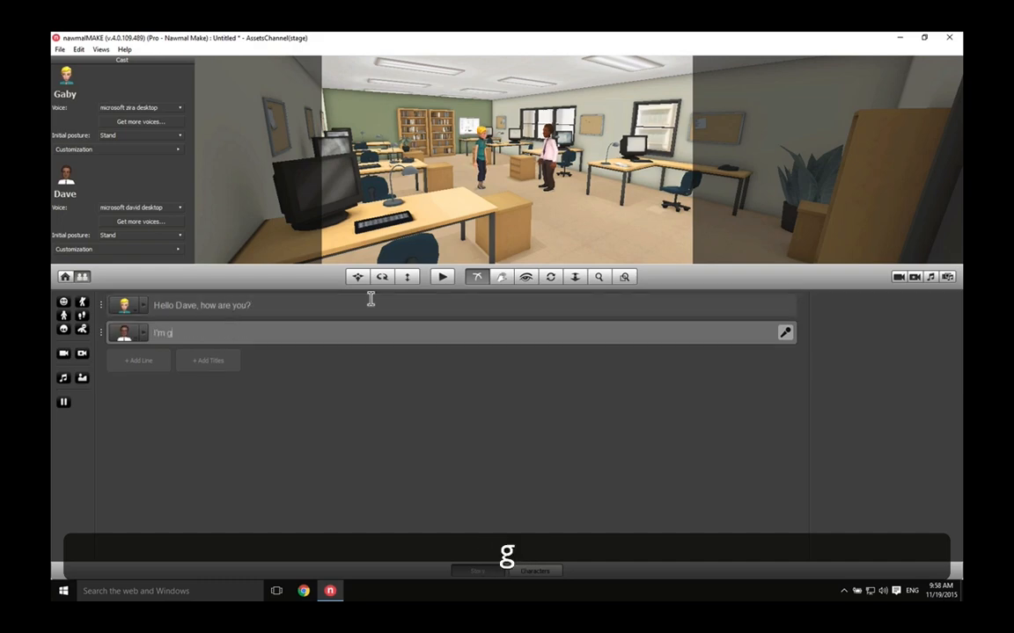
type("reat, thank you!")
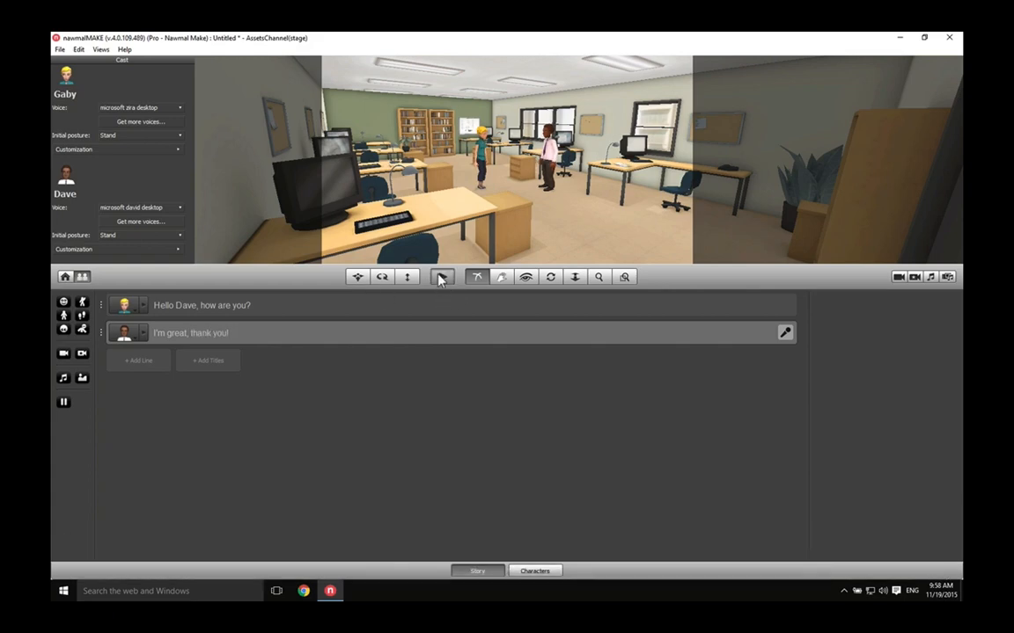
left_click(442, 278)
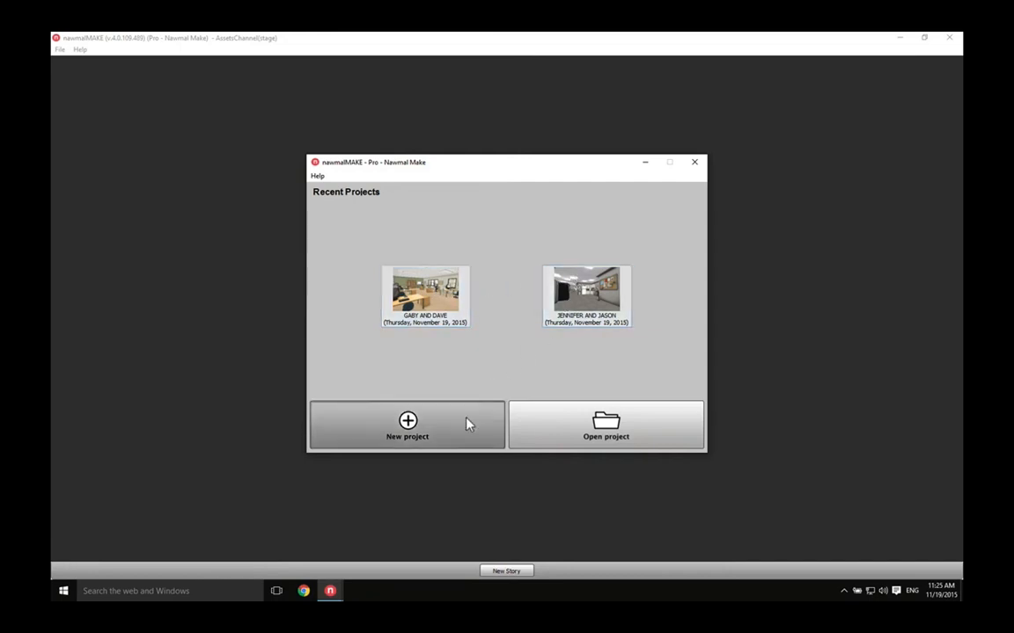
- Look at the saved project files available for opening without opening any of them
left_click(551, 421)
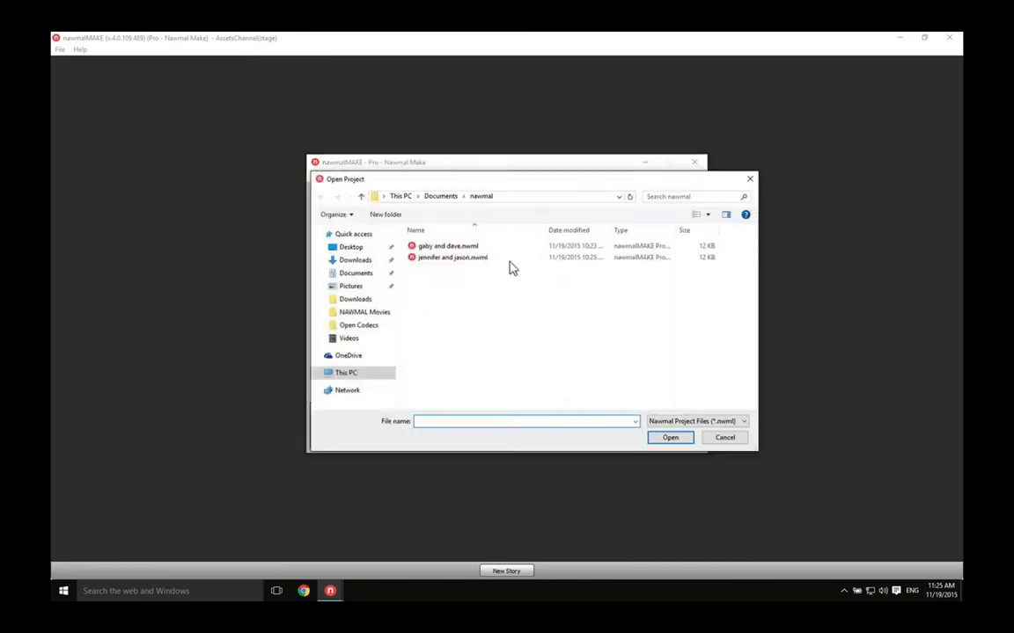
left_click(709, 435)
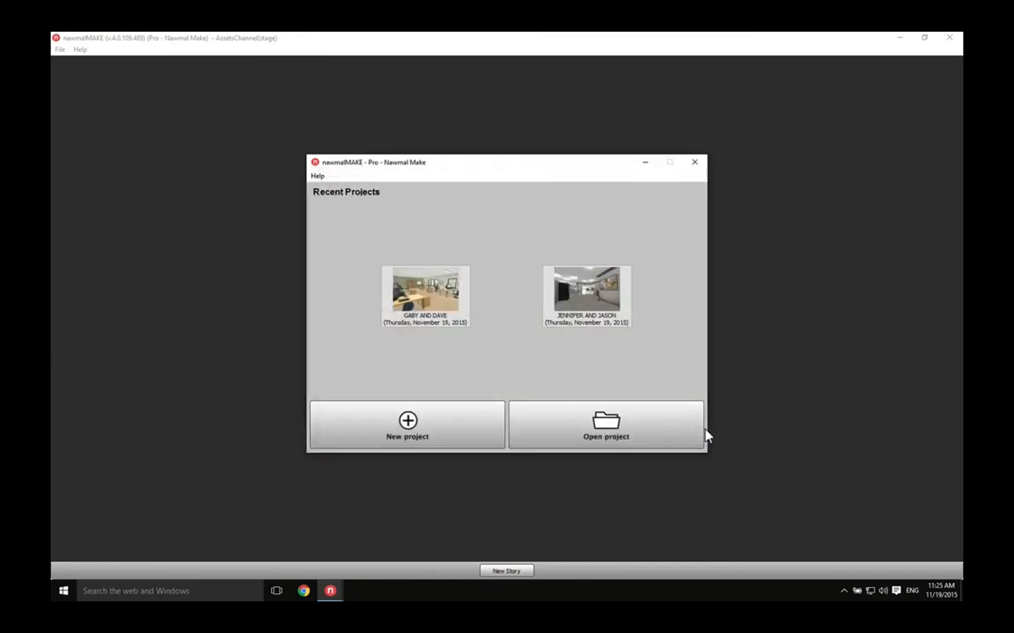
- Start a new project and browse the Presidents and Peeps set collections, returning to the Suits collection
left_click(451, 425)
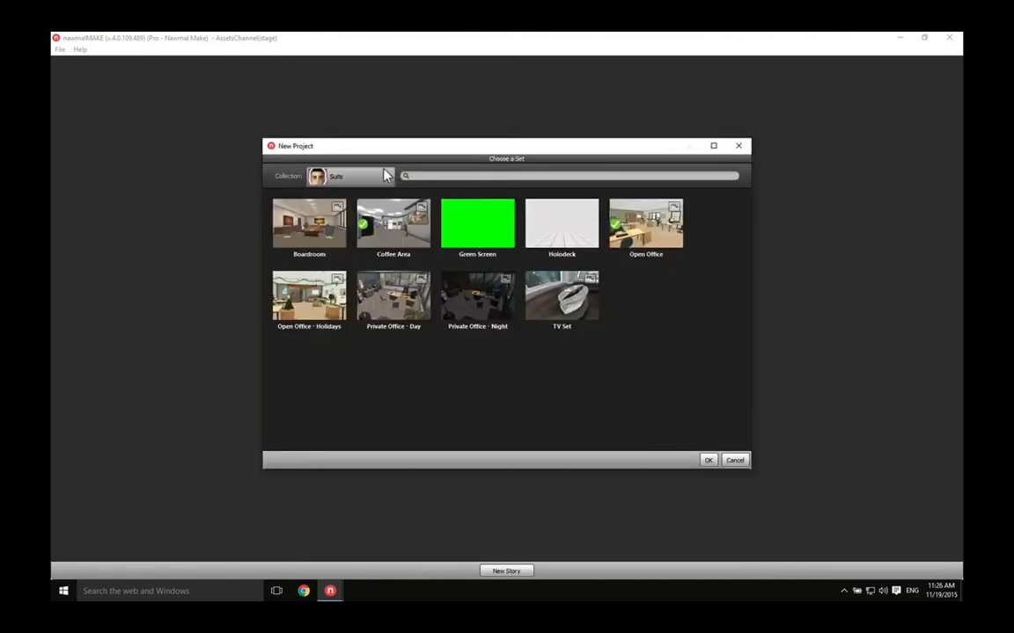
left_click(356, 177)
left_click(345, 328)
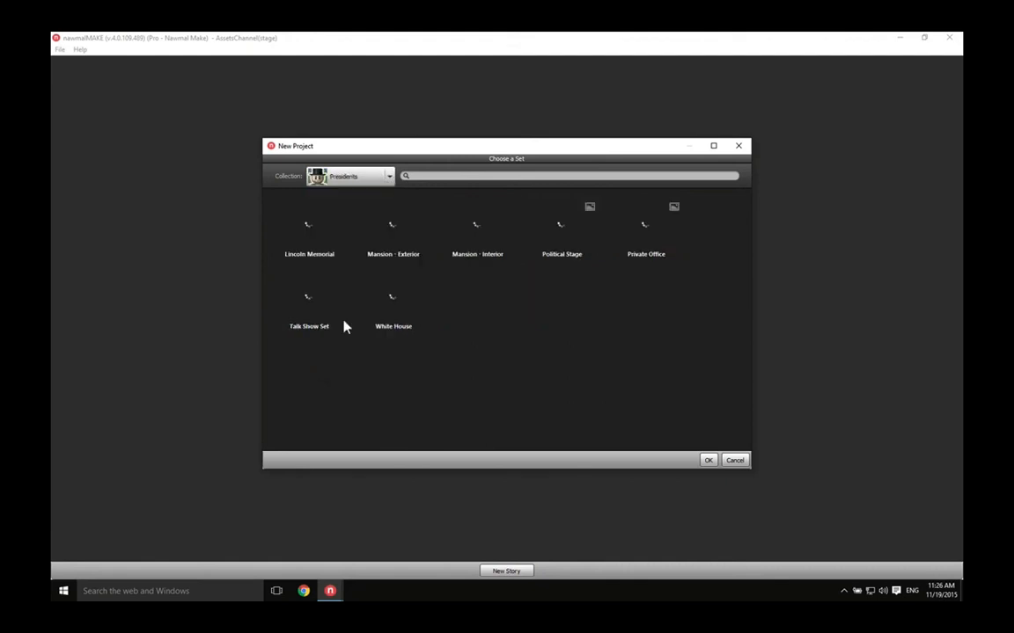
left_click(385, 178)
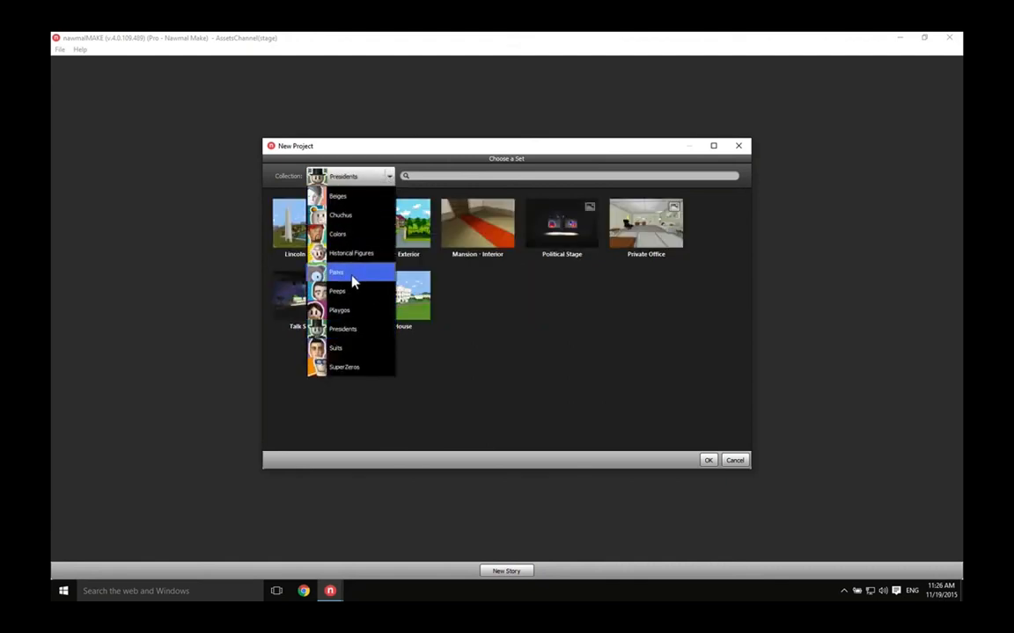
left_click(350, 290)
left_click(384, 177)
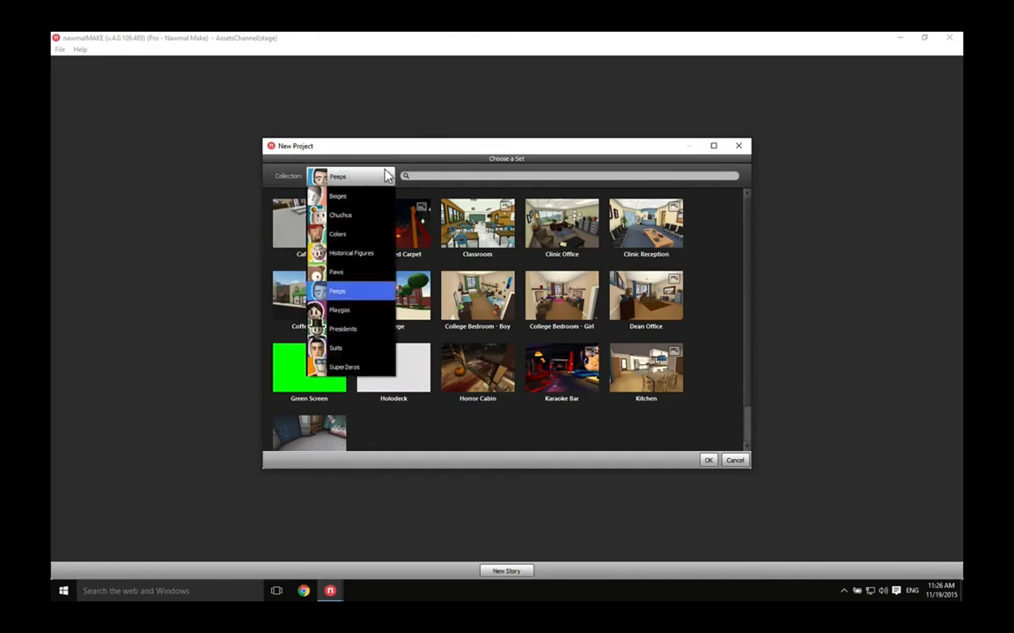
left_click(337, 346)
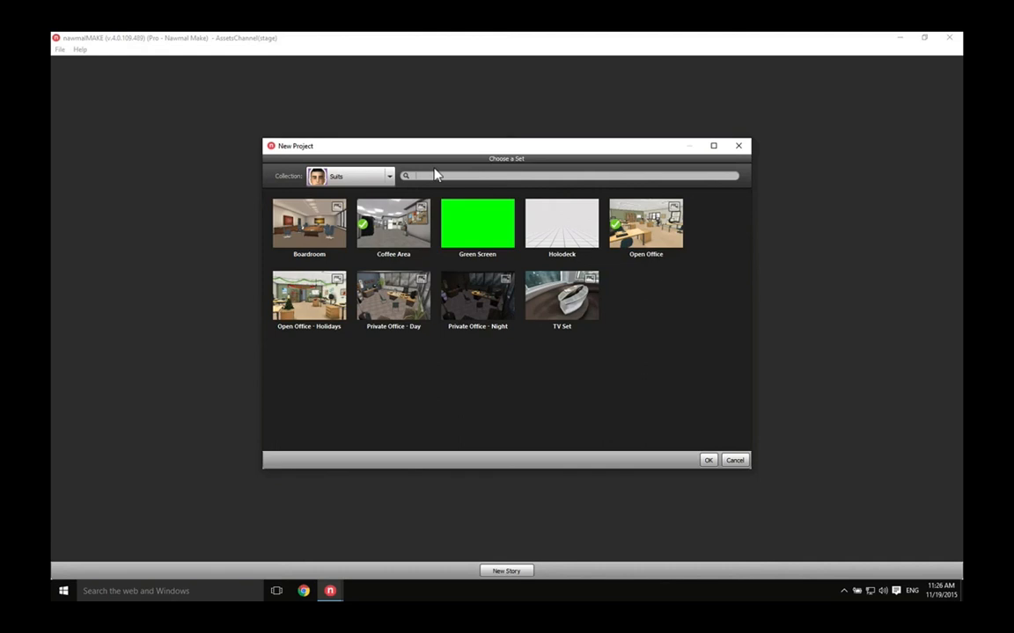
- Search the Suits sets for "tv" and clear the search
type("tv")
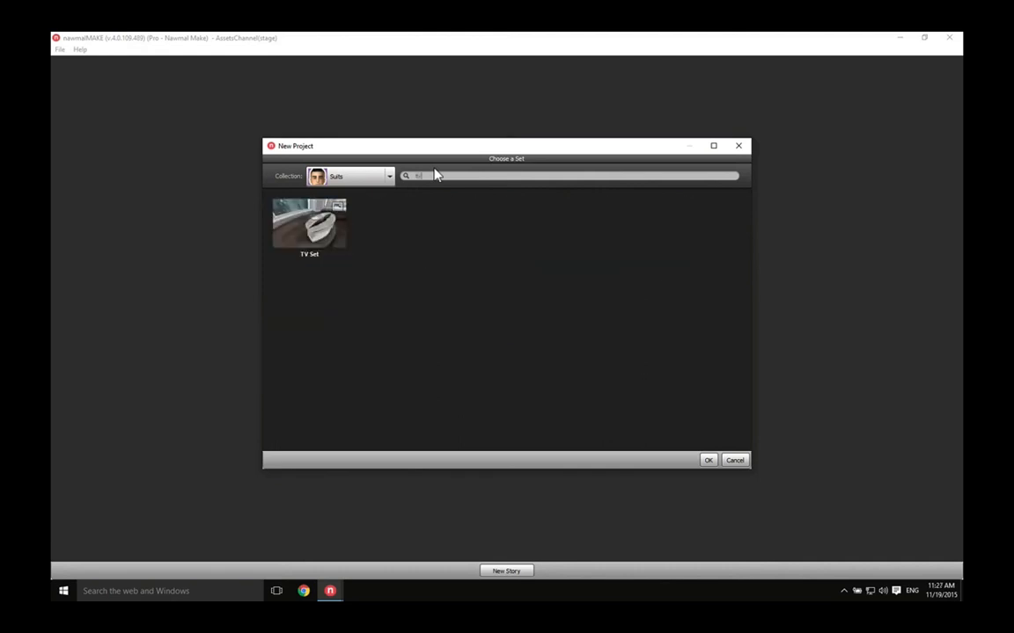
key("BackSpace")
key("BackSpace")
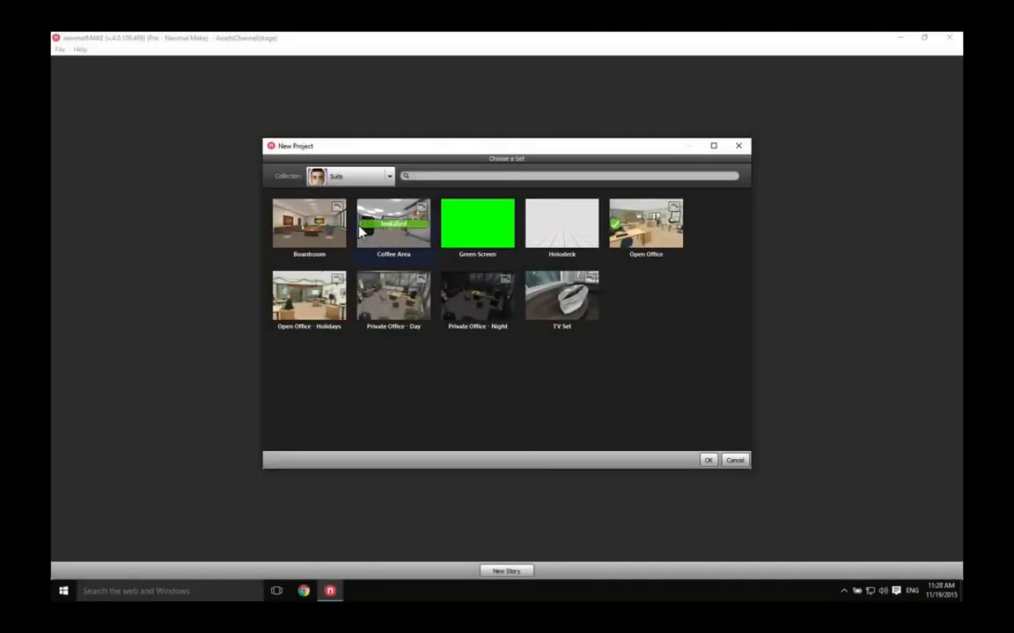
- Create the new project on the Coffee Area set
left_click(361, 231)
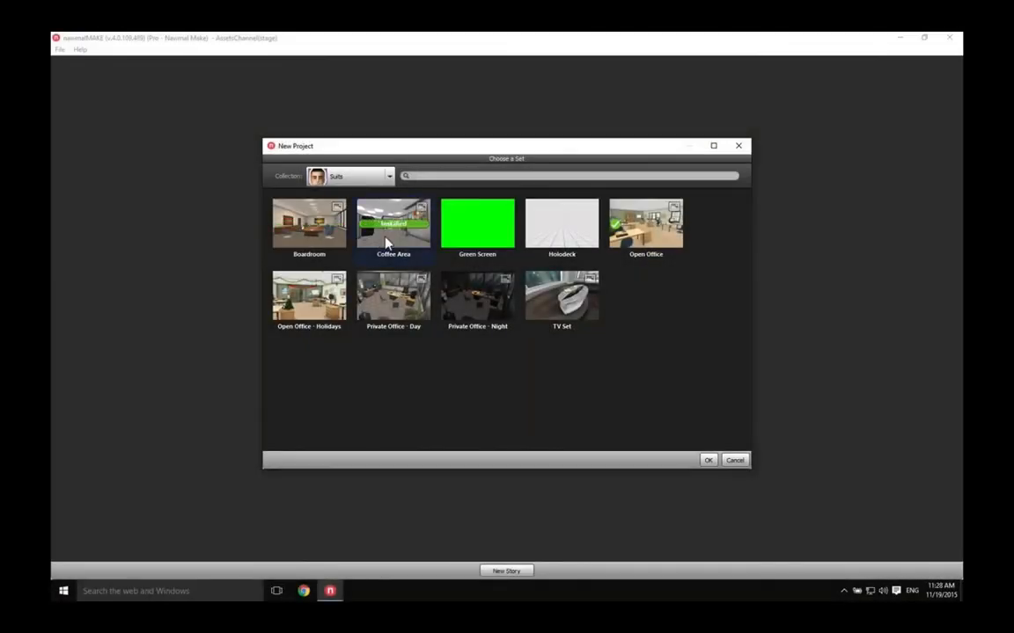
left_click(706, 460)
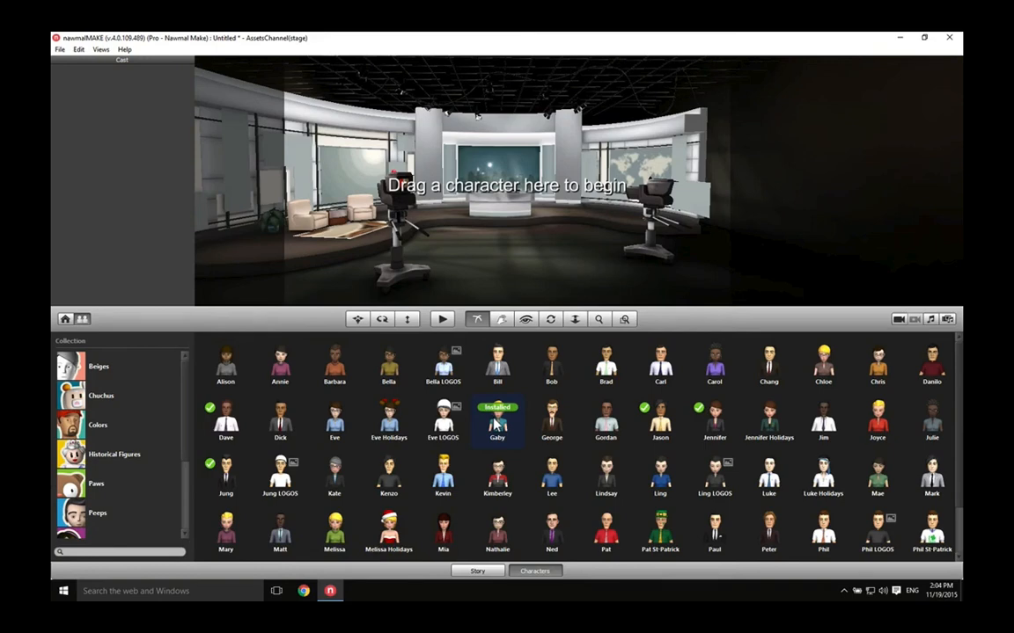
- Add Gaby to the TV studio set, trying the First position and placing her at the Second behind the desk
left_click_drag(497, 424, 493, 237)
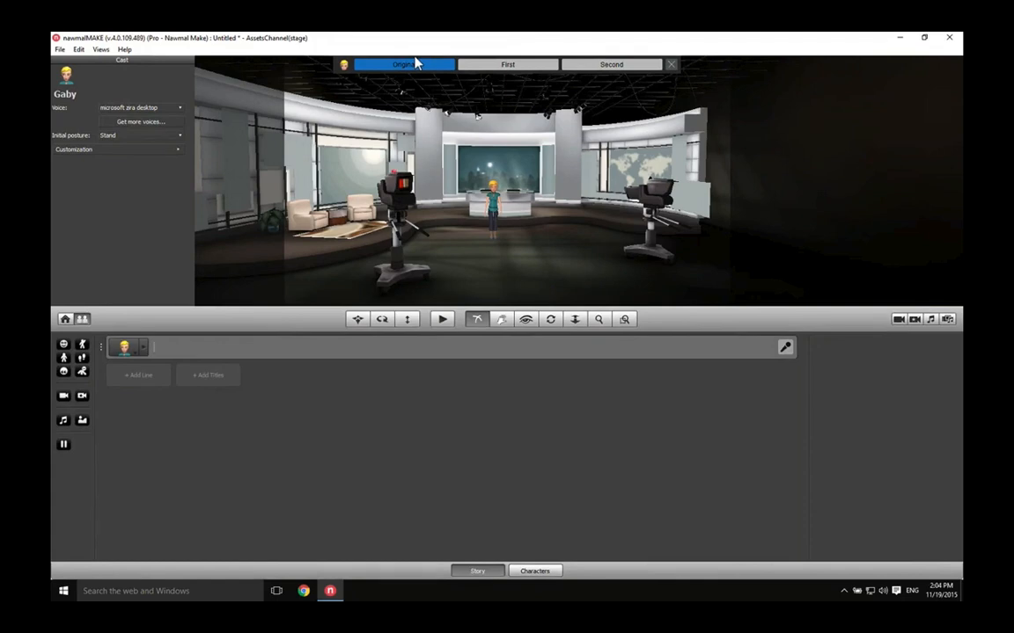
left_click(473, 64)
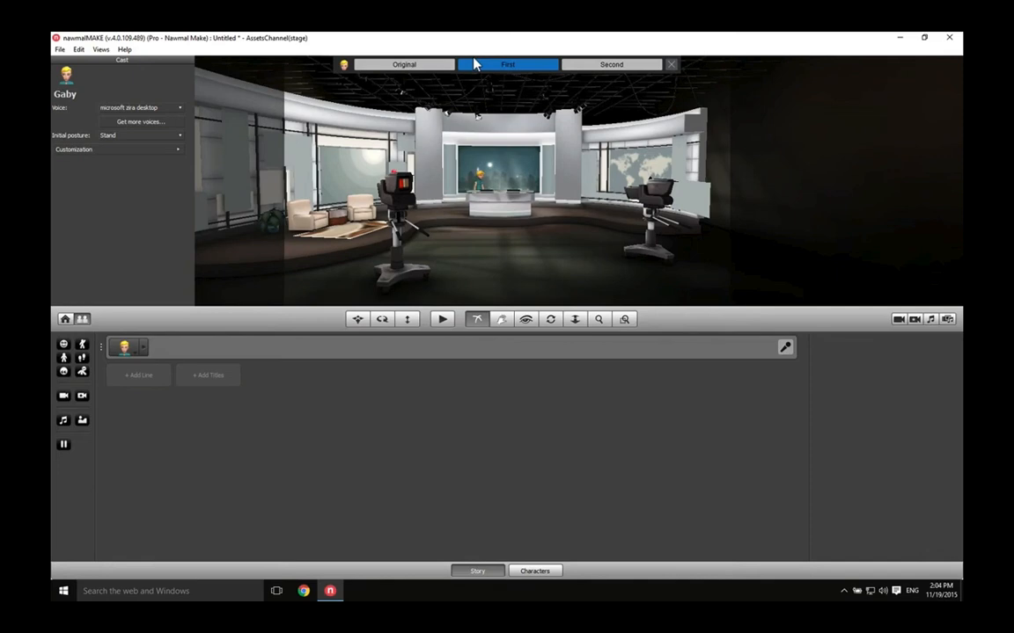
left_click(570, 62)
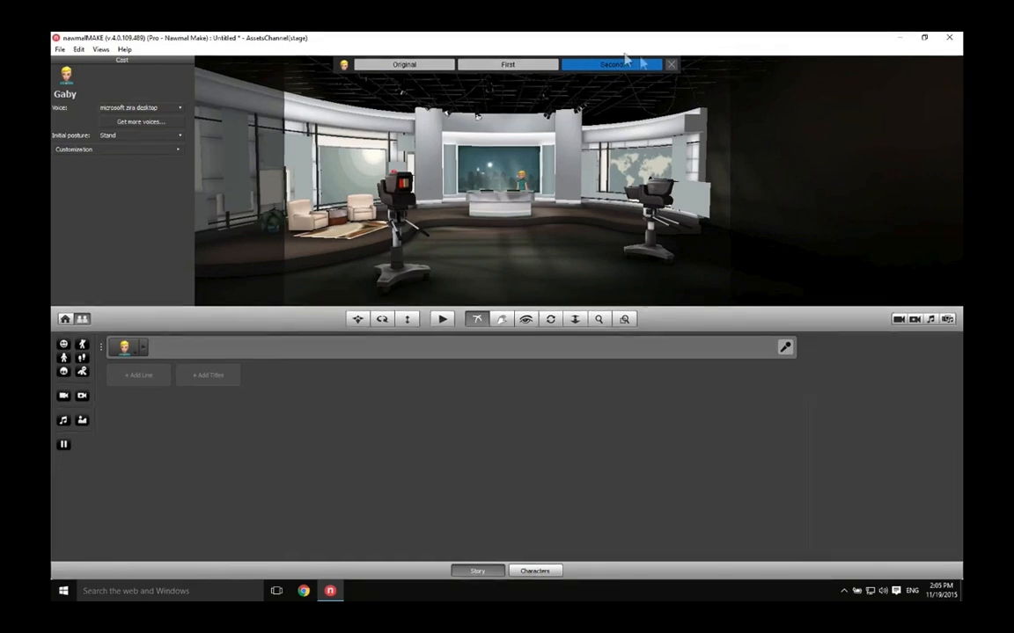
- Compare Gaby's Original, First and Second positions on the TV studio set, leaving her at Second
left_click(440, 63)
left_click(480, 65)
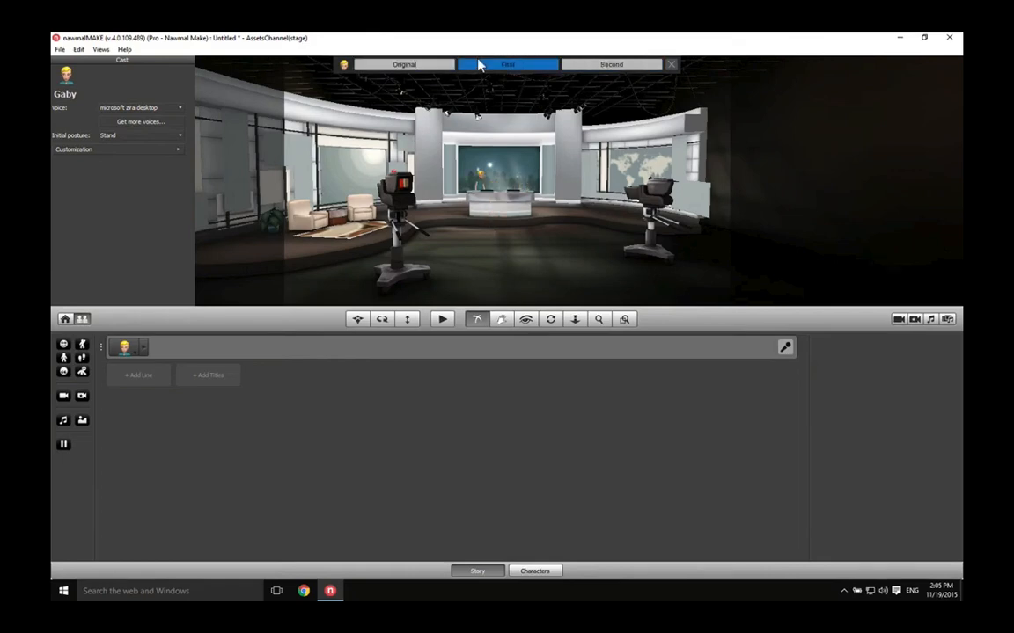
left_click(592, 63)
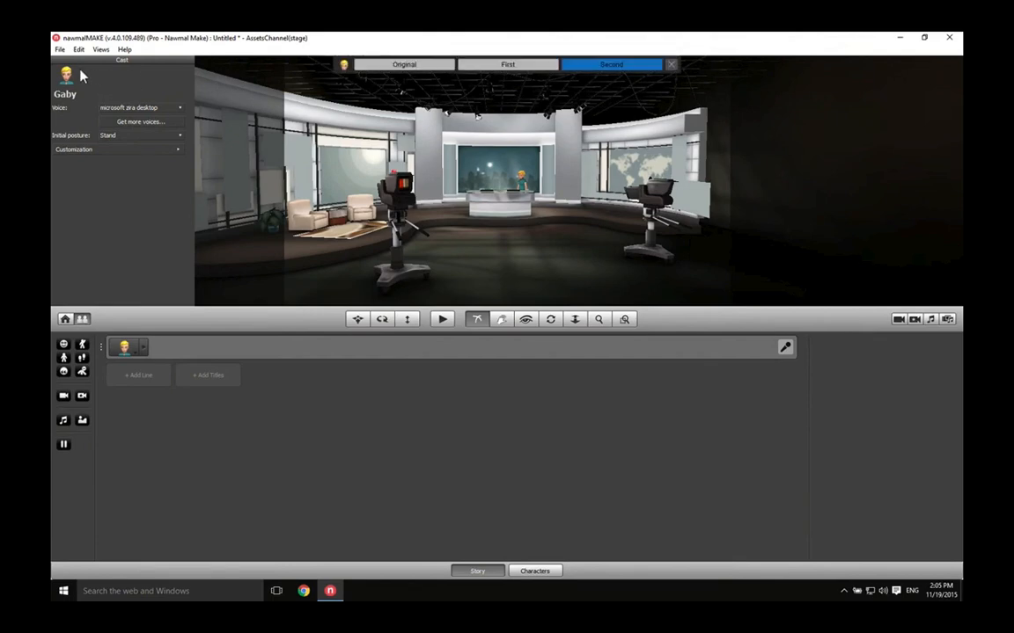
left_click(398, 61)
left_click(505, 62)
left_click(576, 62)
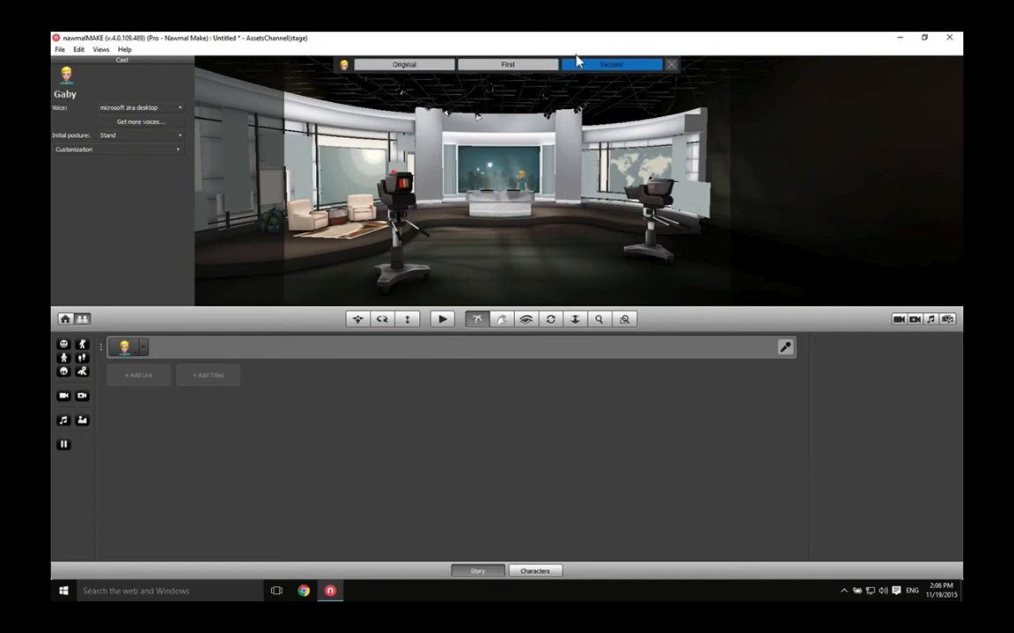
- Compare the TV studio set through Camera2, Camera5 and Camera4, leaving the view on Camera4
left_click(667, 62)
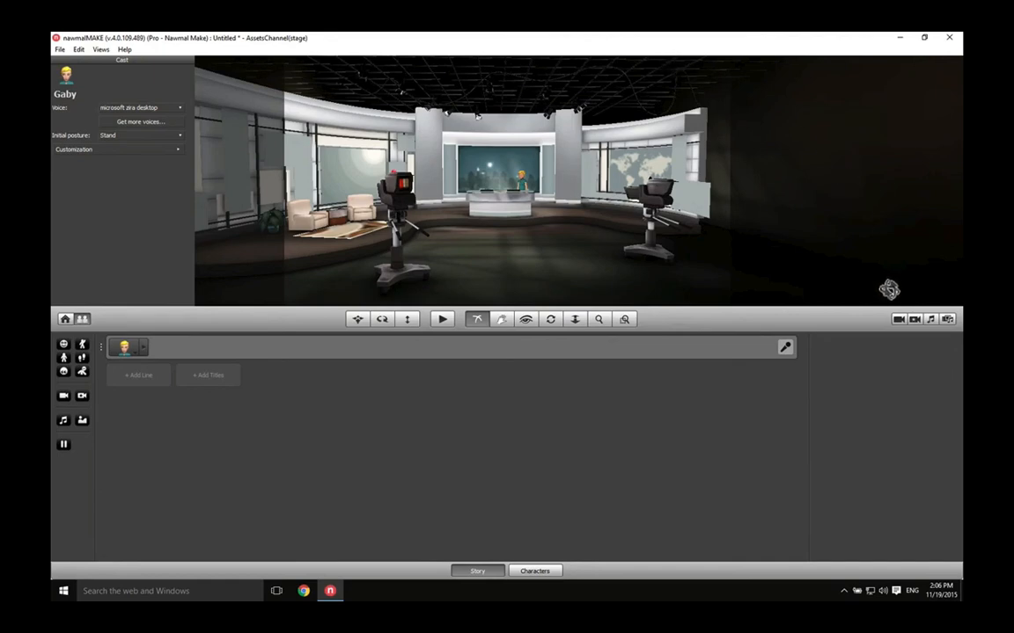
left_click(896, 319)
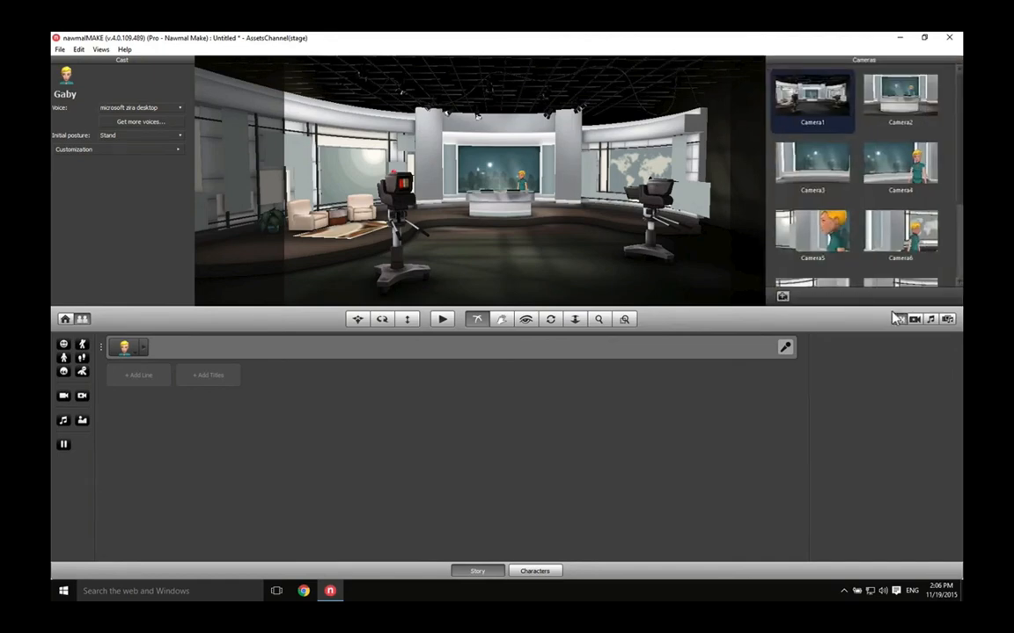
left_click(901, 106)
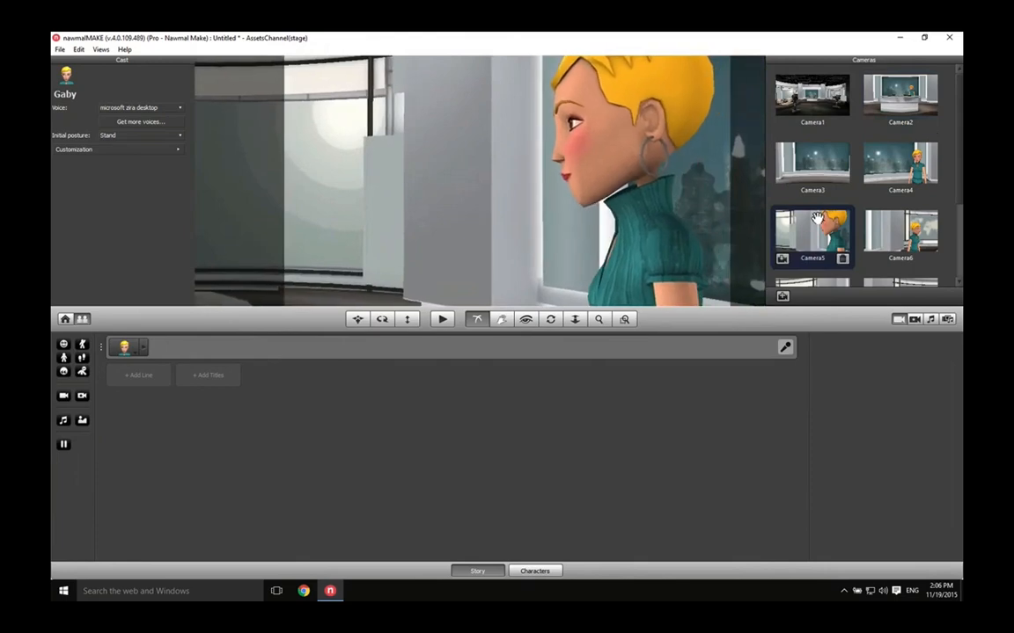
left_click(911, 159)
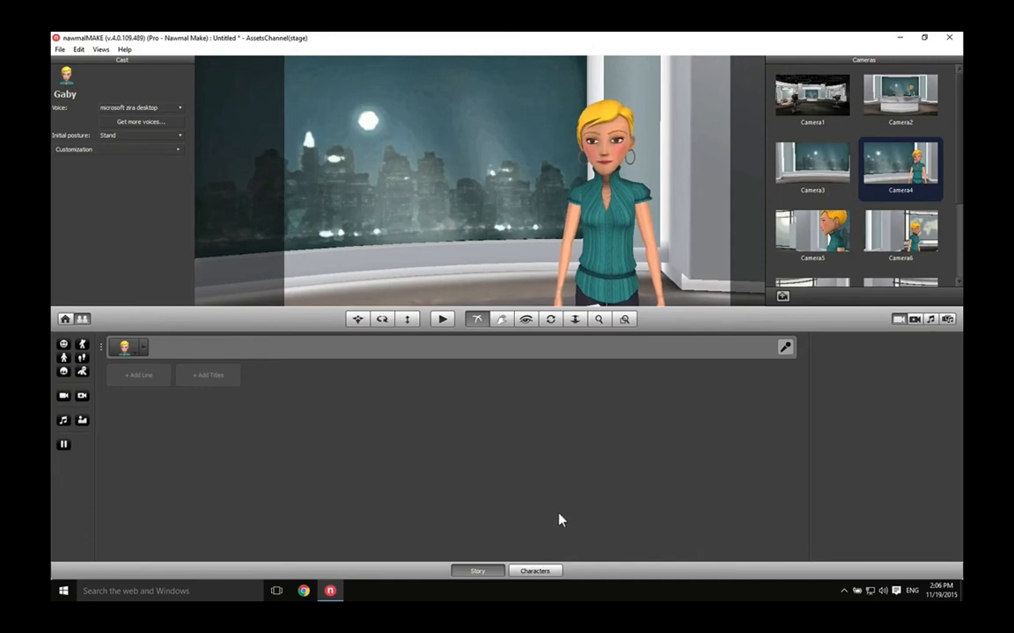
- Add Dave to the TV studio set and place him at the First position behind the desk
left_click(530, 571)
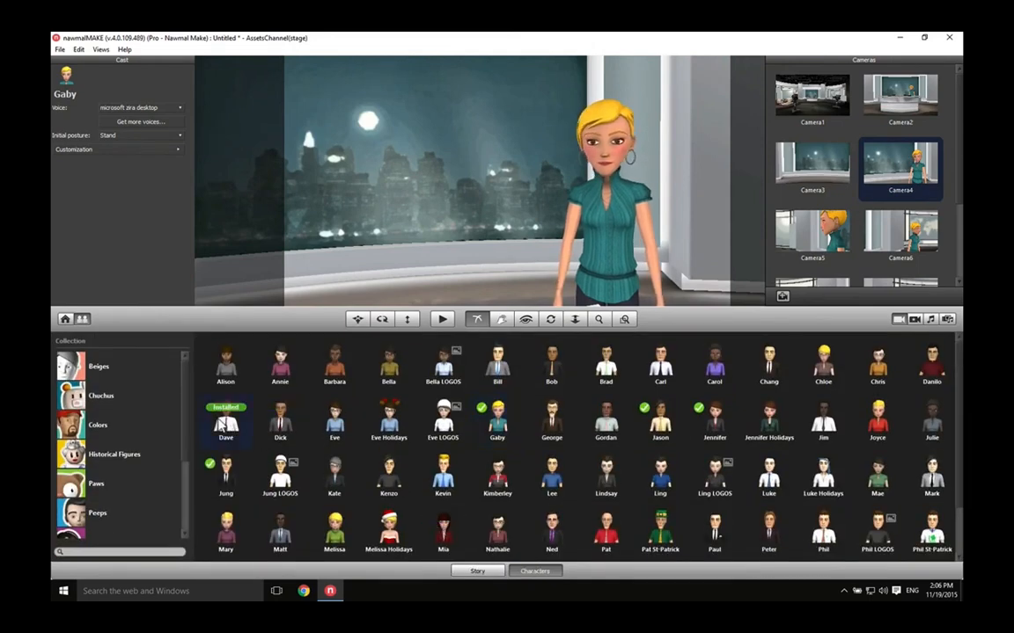
left_click_drag(226, 424, 341, 267)
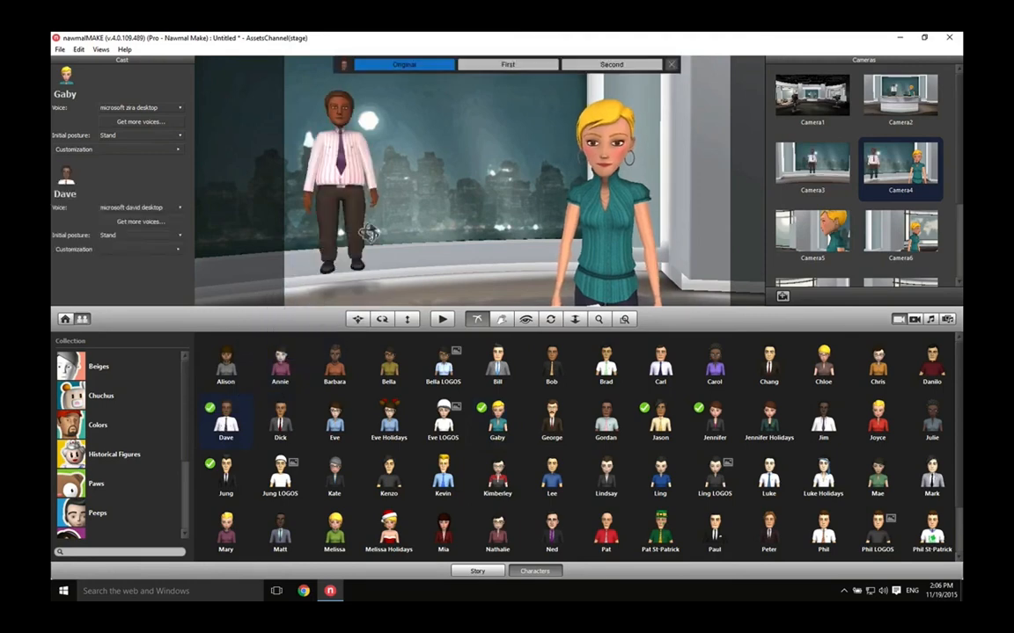
left_click(540, 64)
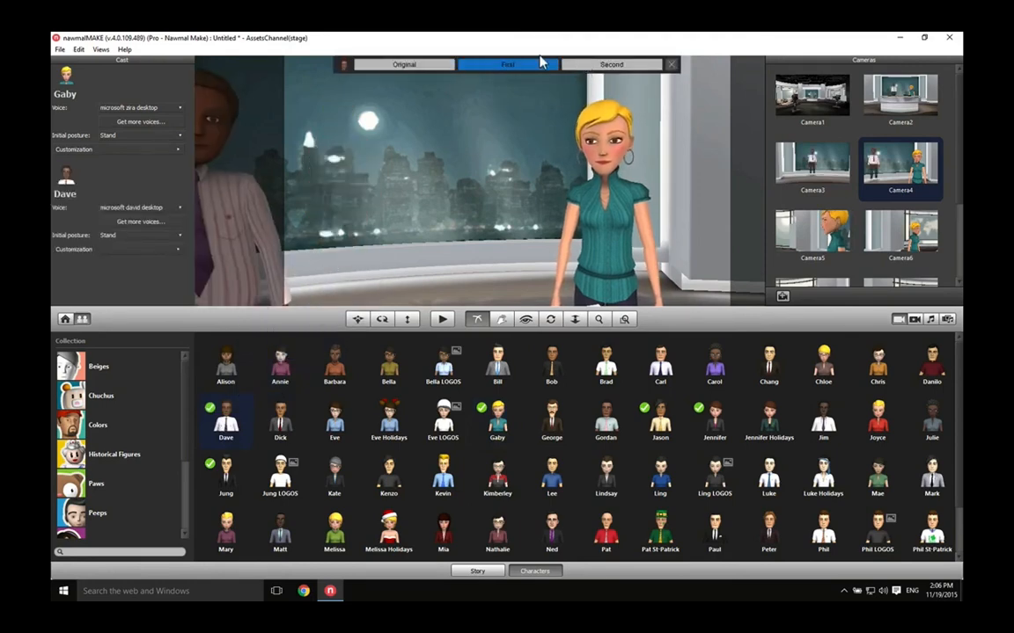
left_click(671, 65)
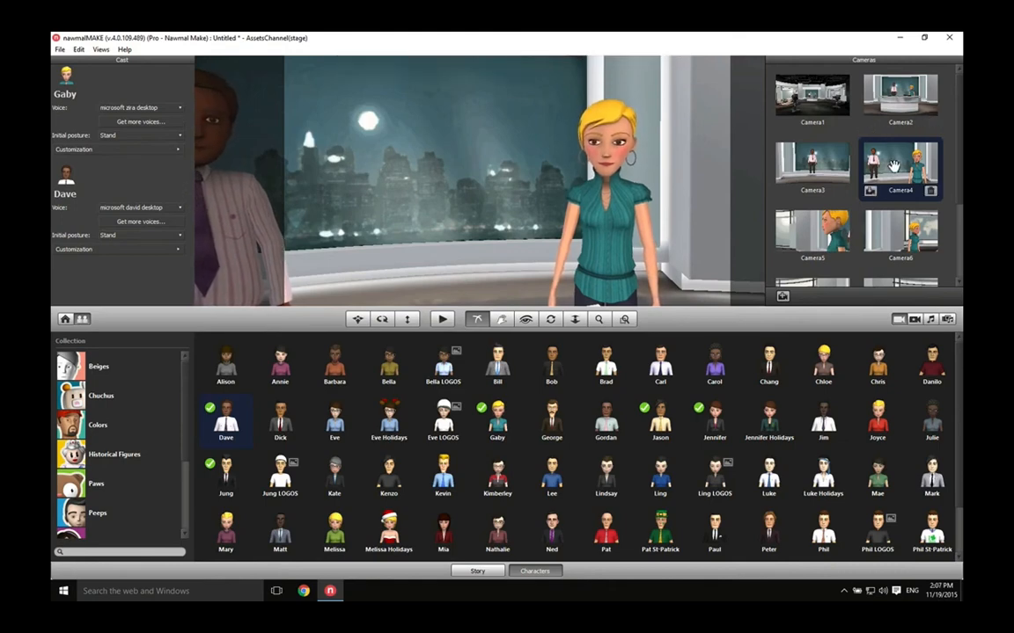
- Check Dave and Gaby behind the desk through Camera3, Camera5 and Camera6
left_click(818, 181)
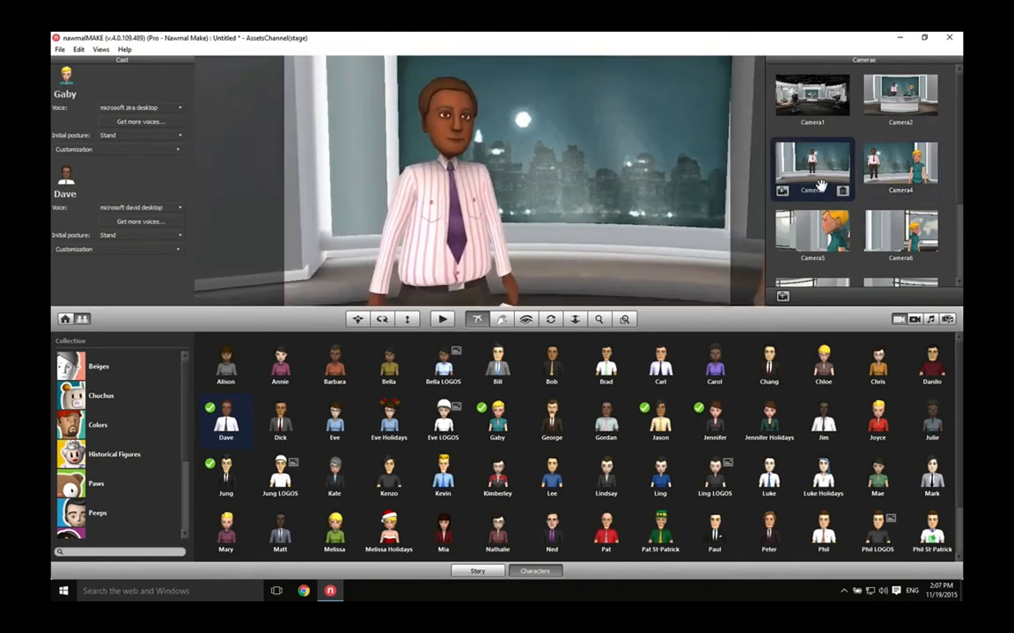
left_click(812, 230)
left_click(899, 233)
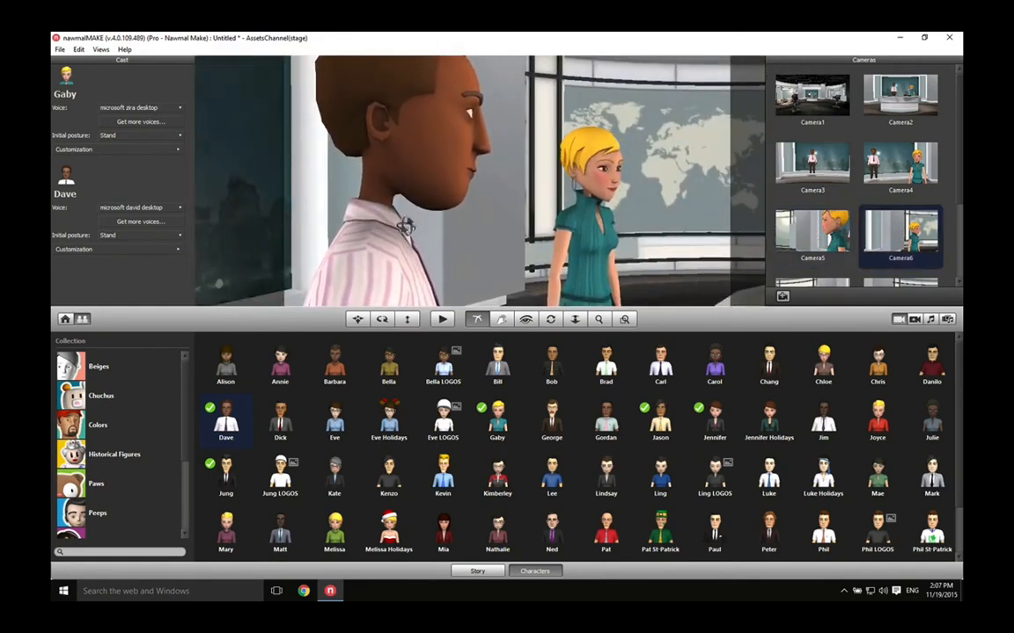
- Try Dave at the Original position, view it through Camera3, and return him to First
left_click(112, 170)
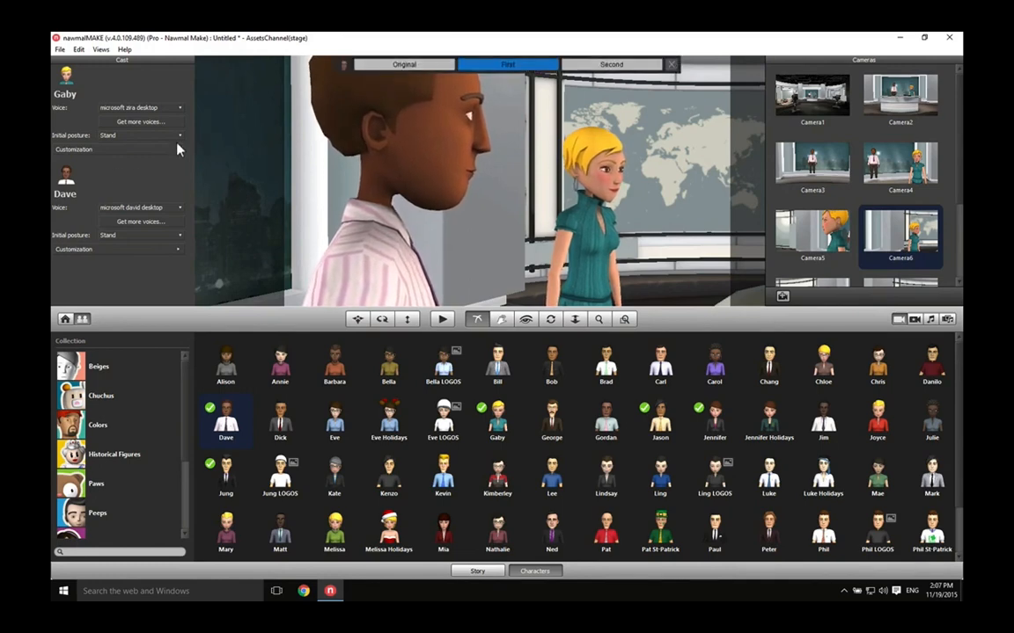
left_click(378, 65)
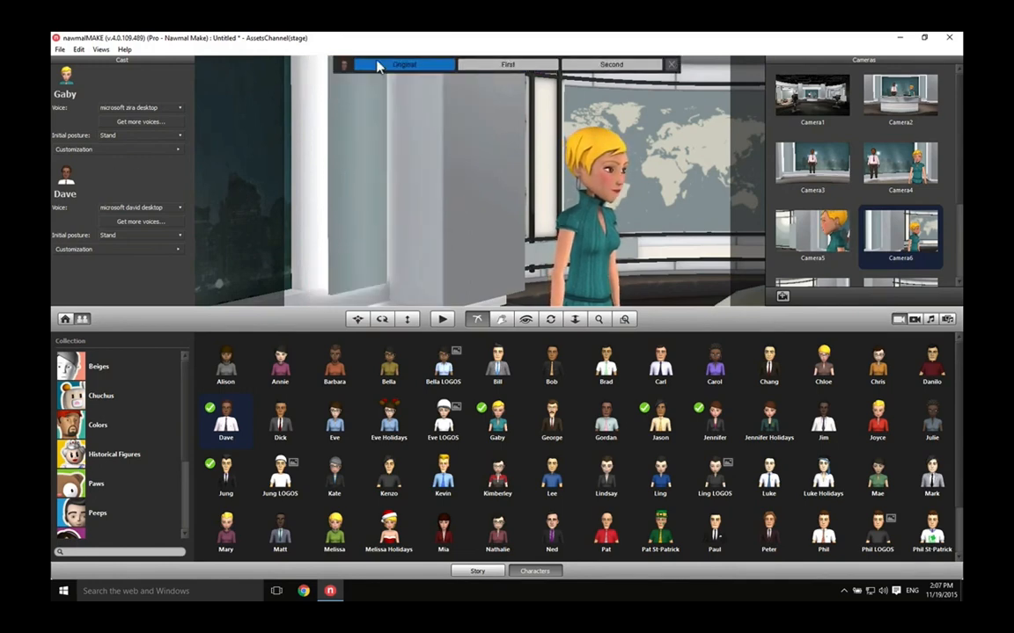
left_click(829, 164)
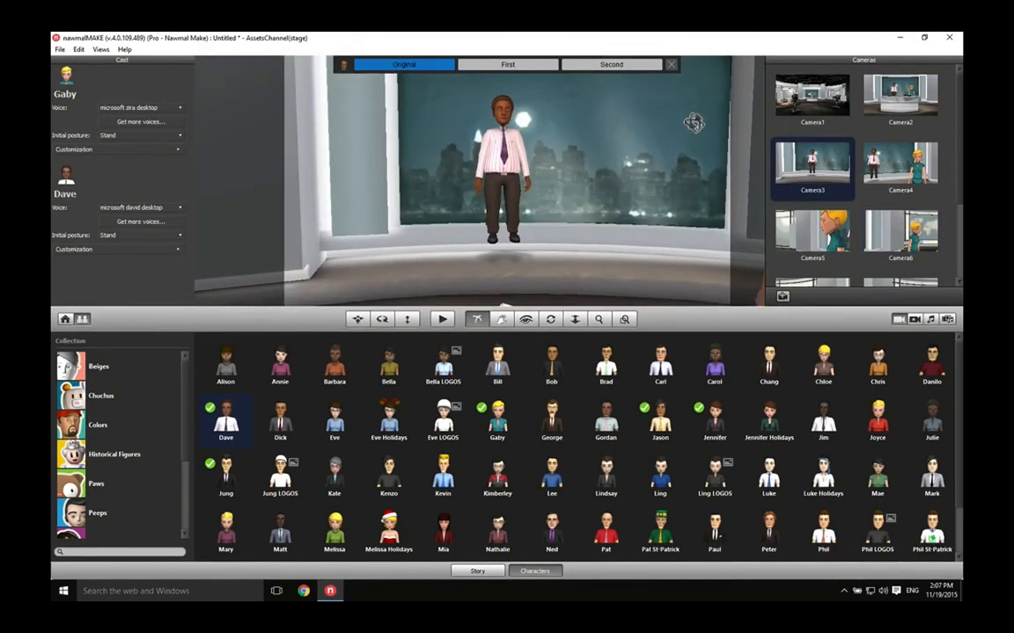
left_click(534, 65)
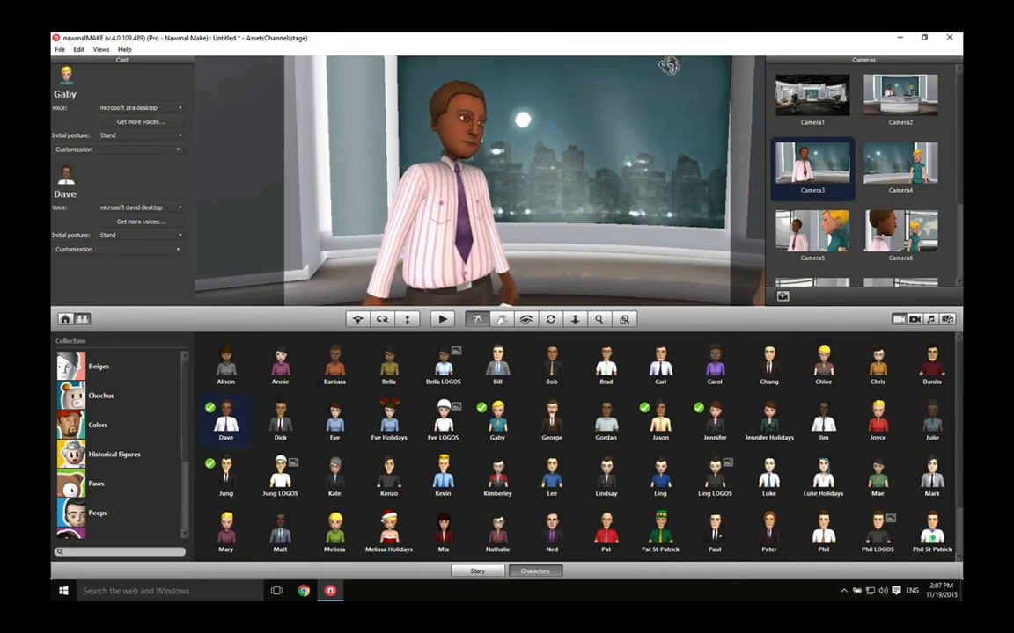
- From Camera1, slide Dave from behind the desk to the open floor between the studio cameras and switch to Pivot
left_click(803, 92)
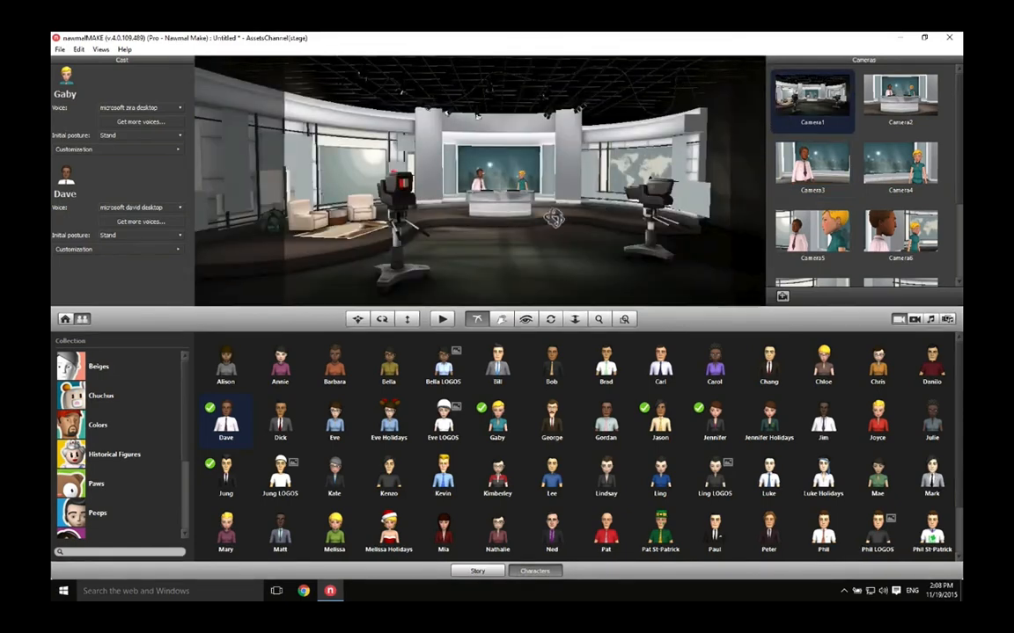
left_click(356, 319)
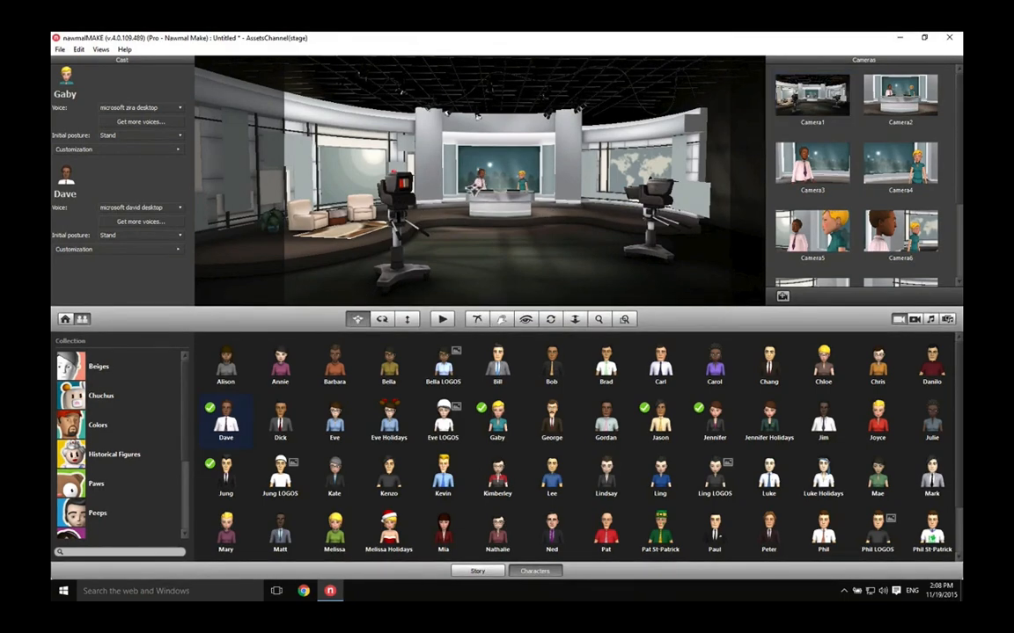
left_click_drag(479, 186, 449, 249)
left_click(382, 319)
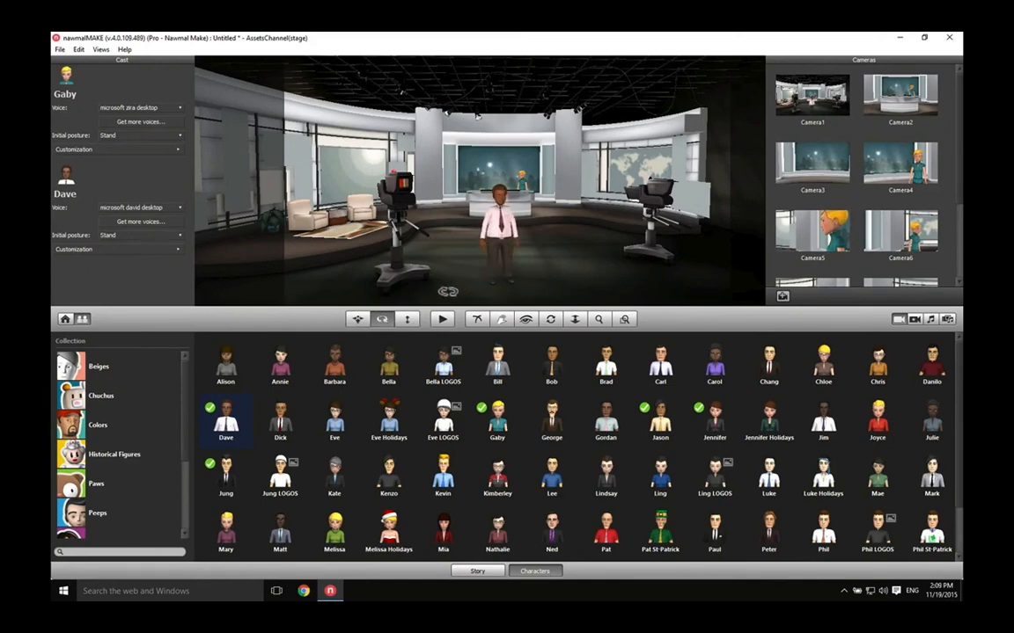
- Move Dave down and up with Lift, and drop him to the ground
left_click(406, 321)
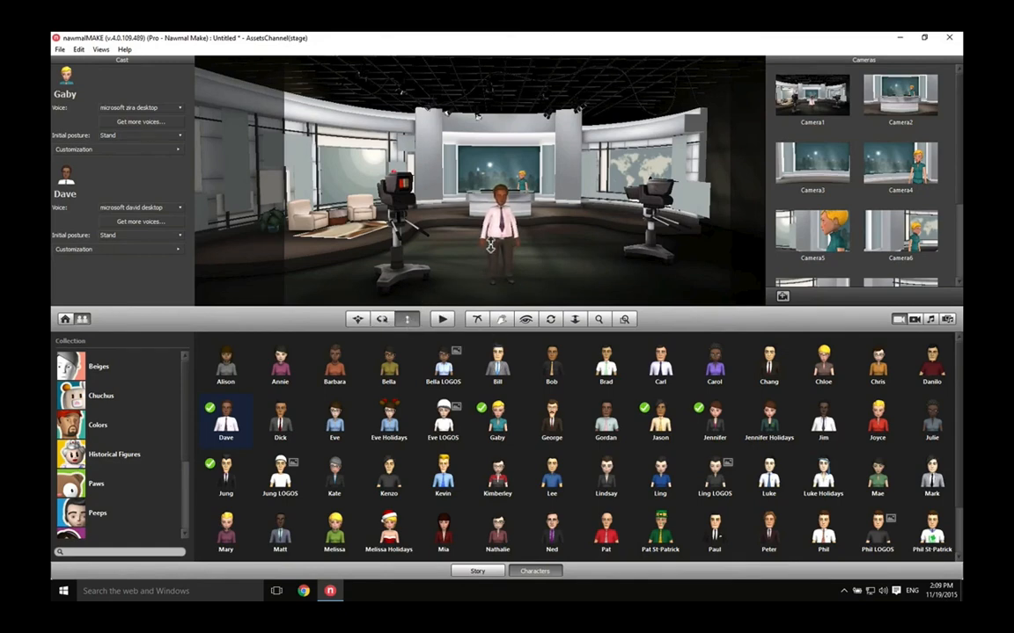
mouse_move(490, 247)
left_mouse_down()
mouse_move(502, 134)
mouse_move(496, 236)
left_mouse_up()
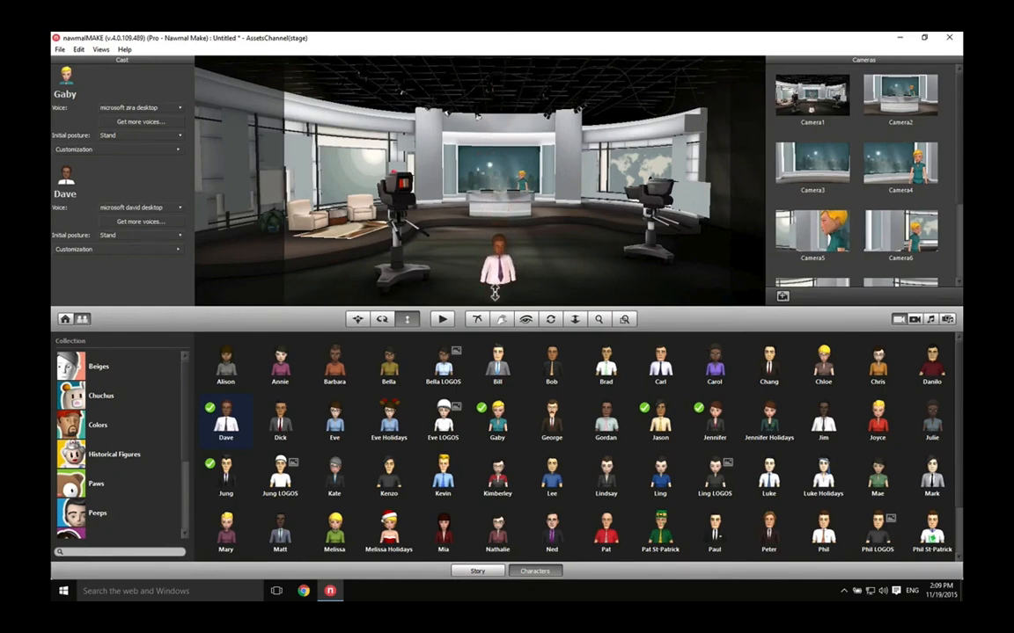
left_click_drag(494, 293, 490, 252)
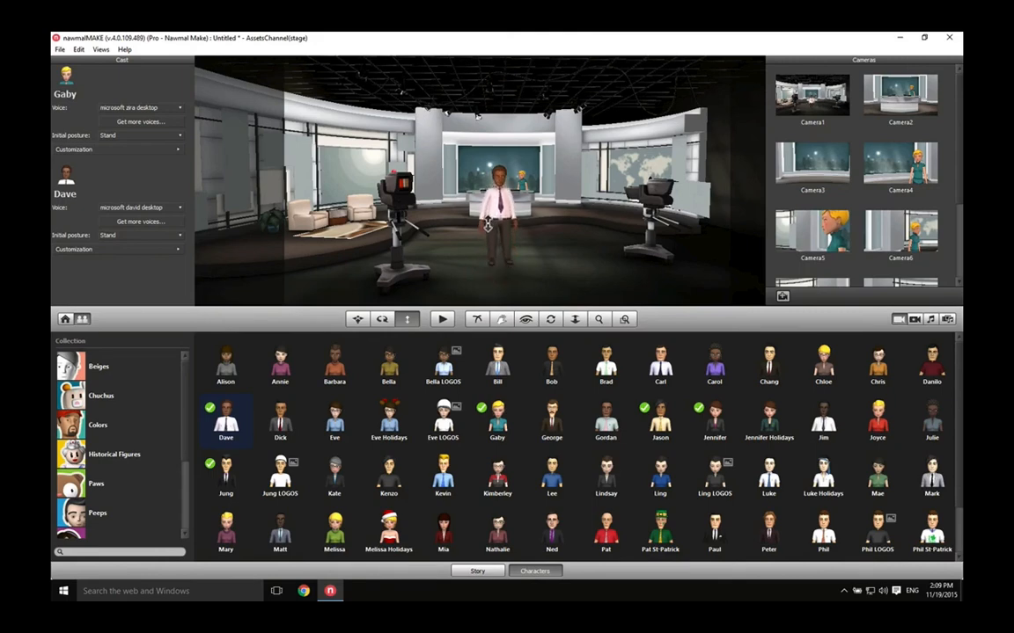
right_click(490, 203)
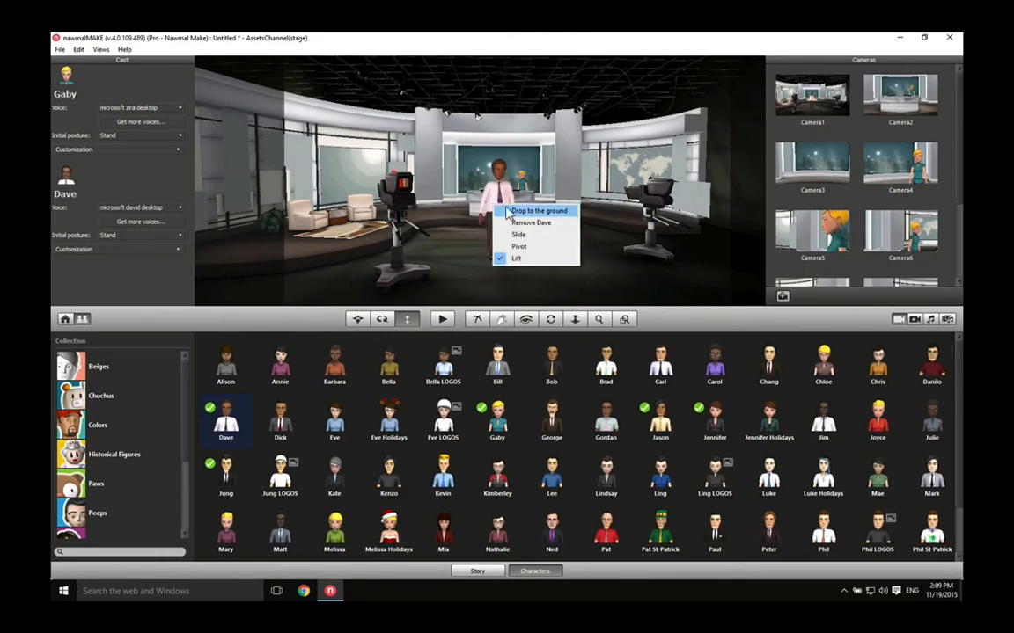
left_click(510, 212)
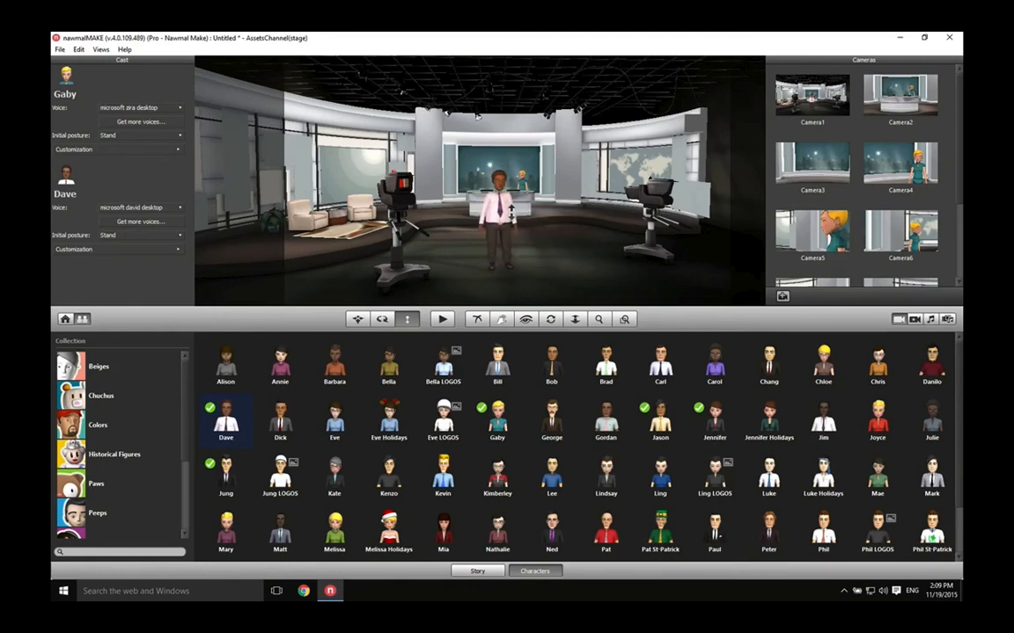
- Slide Dave slightly back toward the desk and pivot him on the spot
right_click(502, 215)
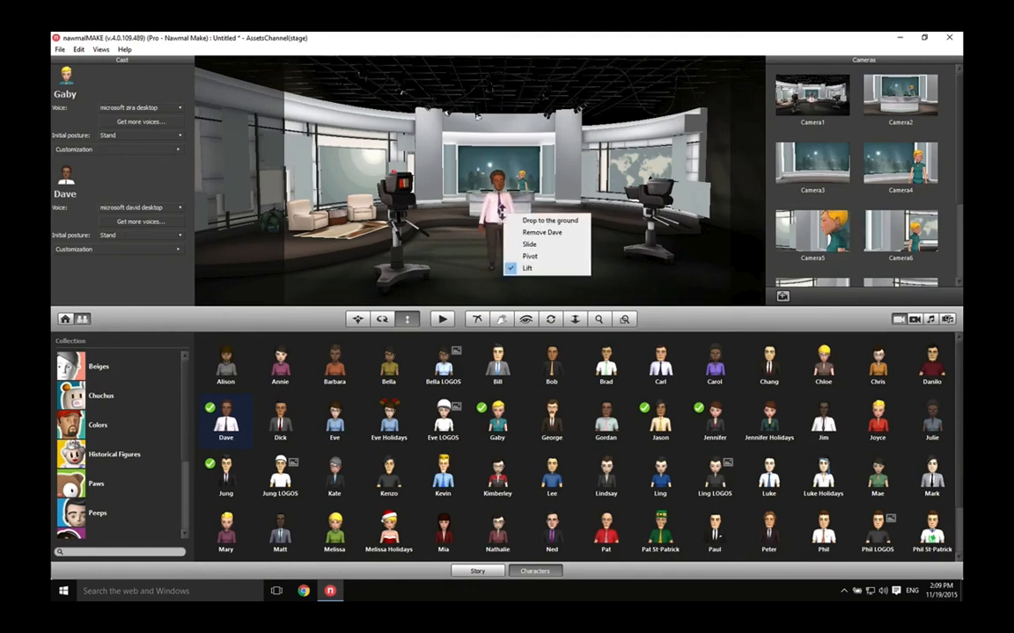
left_click(513, 244)
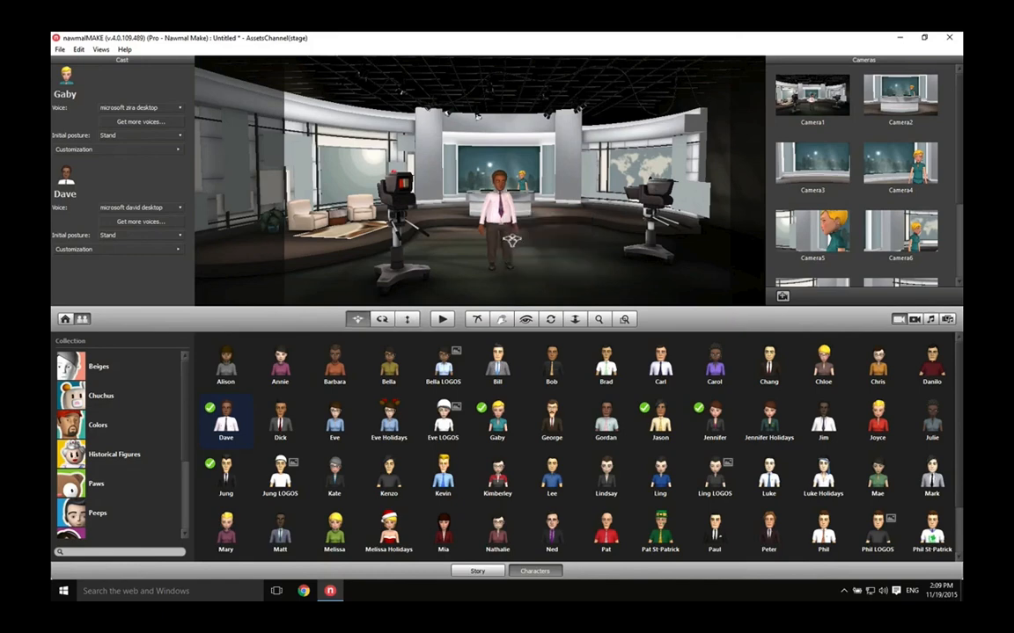
mouse_move(493, 239)
left_mouse_down()
mouse_move(527, 220)
mouse_move(500, 249)
mouse_move(491, 237)
left_mouse_up()
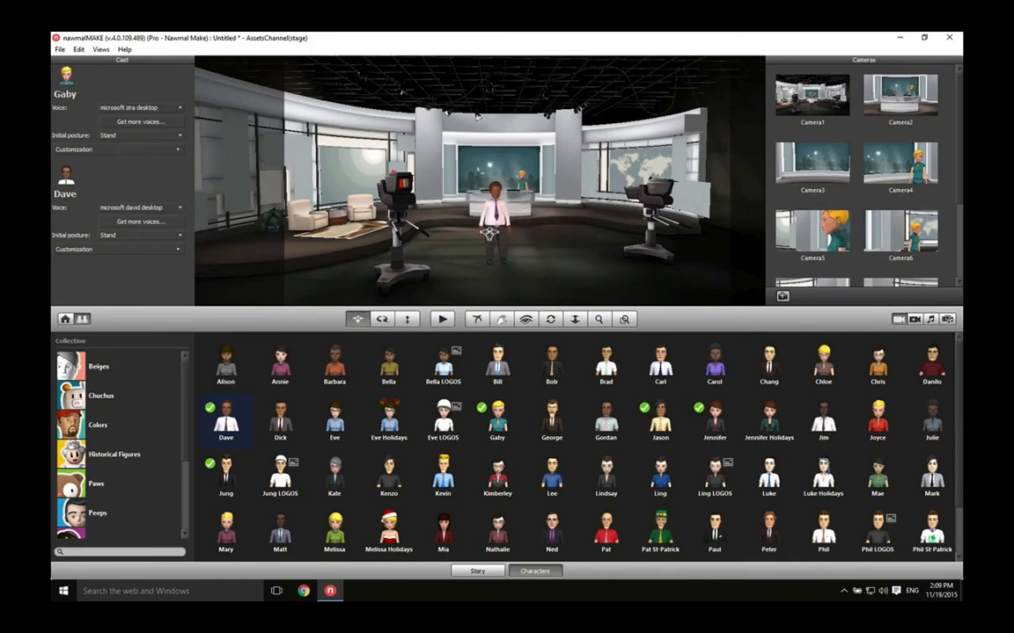
right_click(490, 237)
left_click(515, 278)
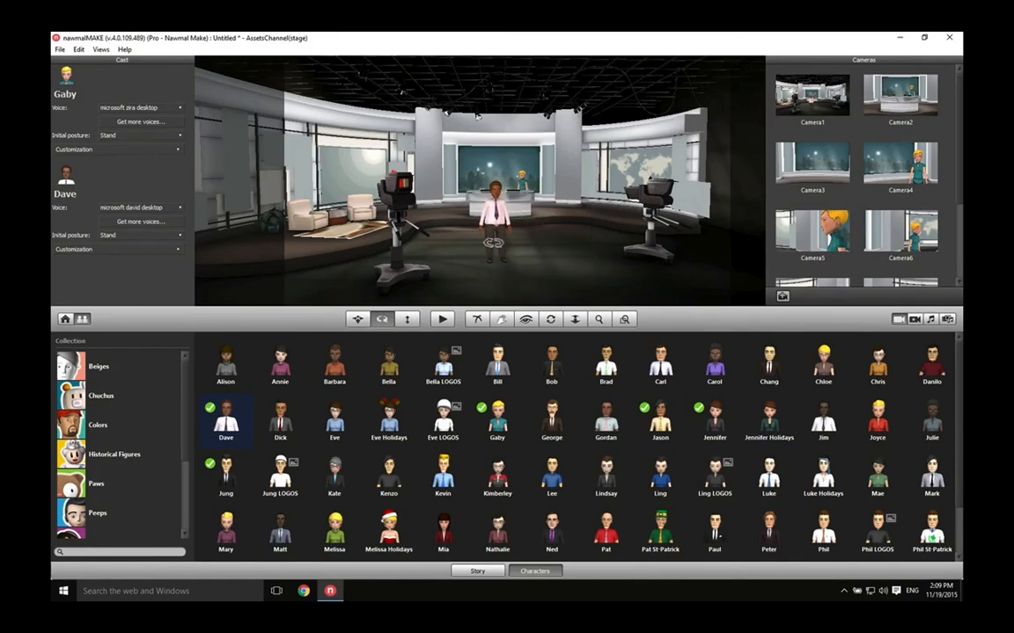
mouse_move(492, 244)
left_mouse_down()
mouse_move(427, 220)
mouse_move(519, 238)
mouse_move(491, 239)
left_mouse_up()
- Lift Dave well above the studio floor and drop him back to the ground
right_click(490, 238)
left_click(515, 289)
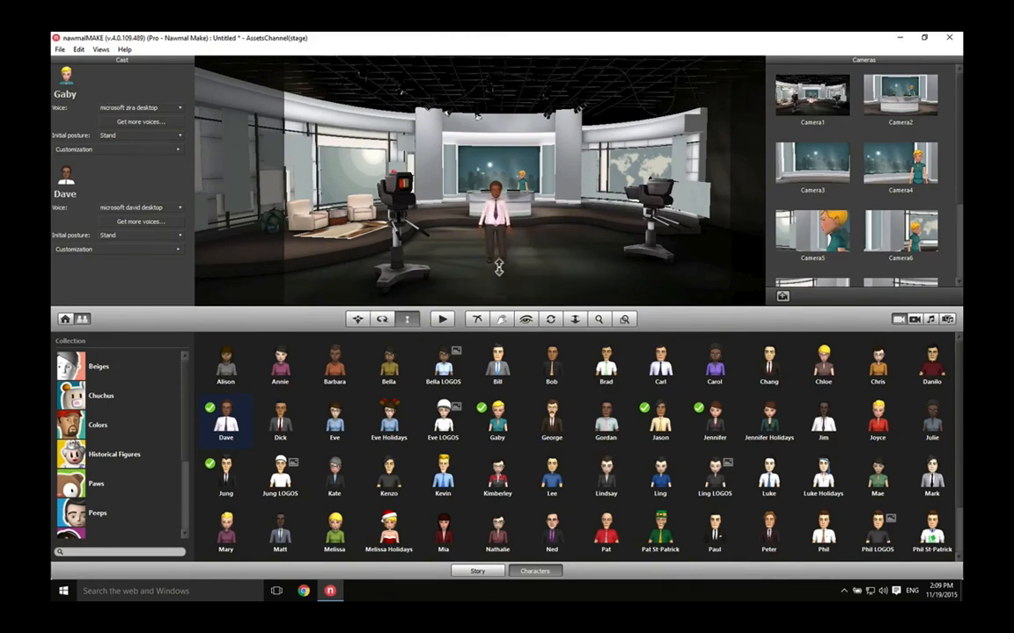
left_click_drag(490, 250, 488, 189)
right_click(491, 190)
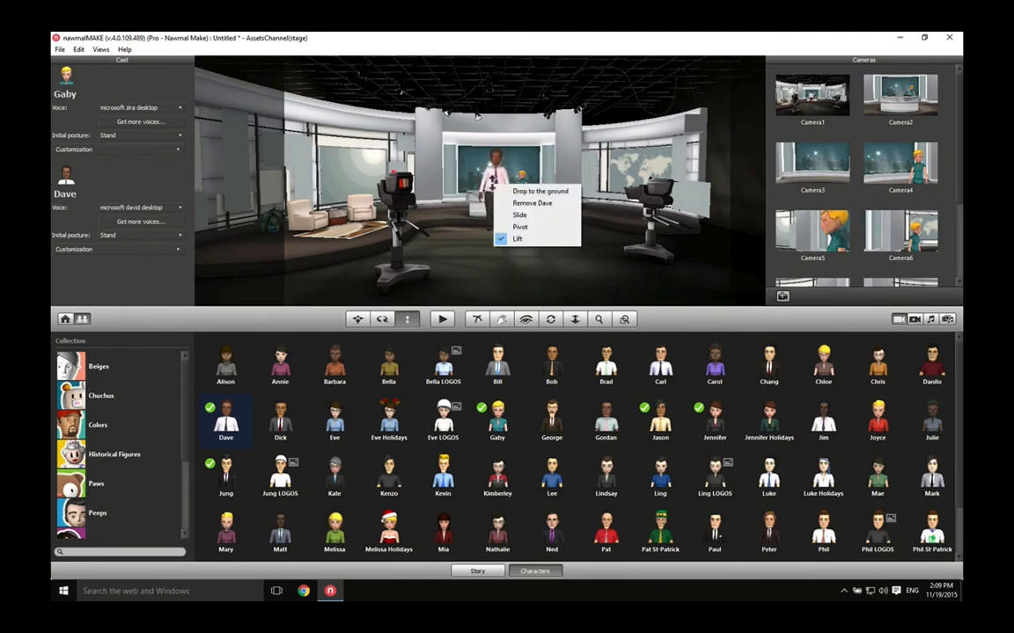
left_click(506, 197)
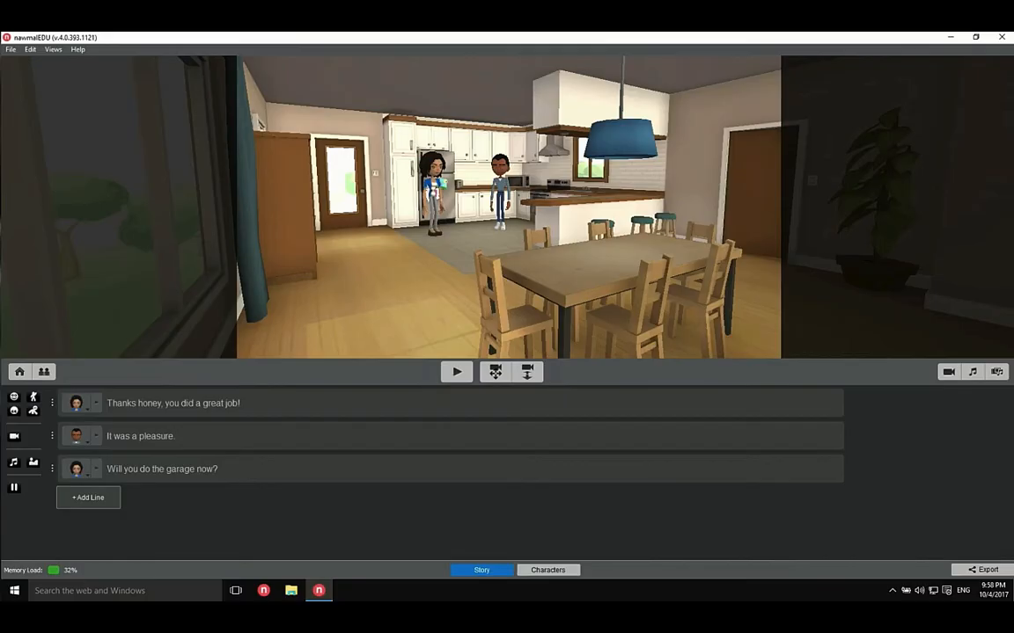
- In nawmalEDU, play the Spring Cleaning story, view its location and scene options, and stop playback
left_click(465, 372)
left_click(20, 371)
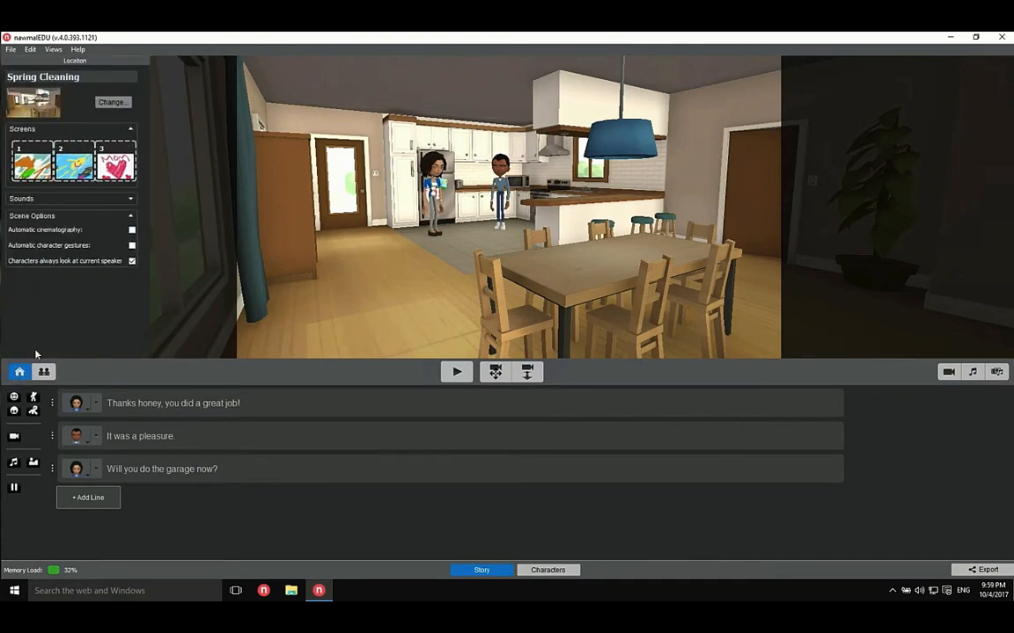
left_click(19, 372)
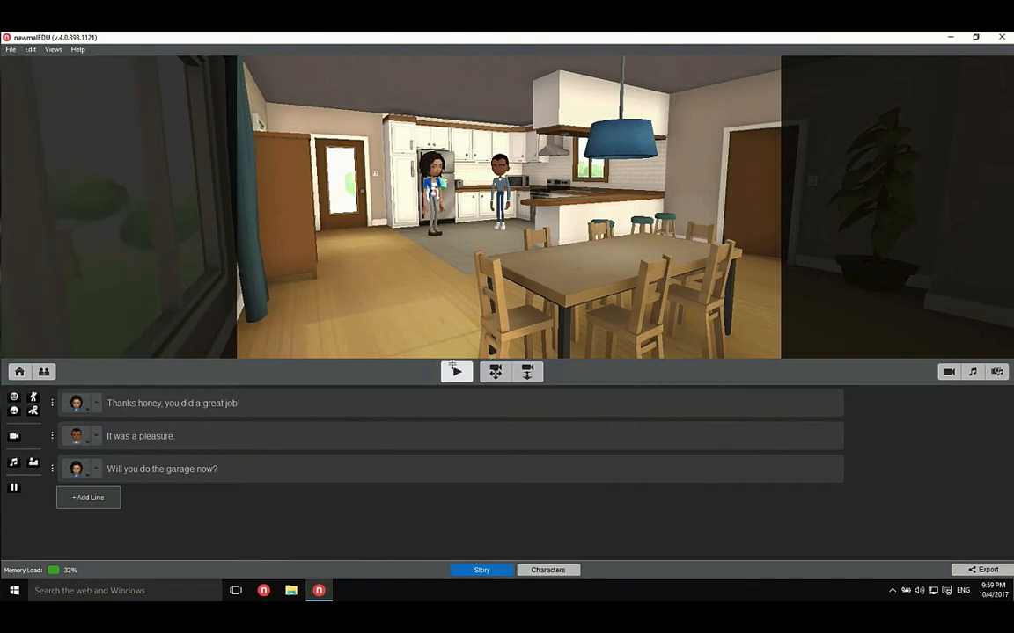
left_click(455, 371)
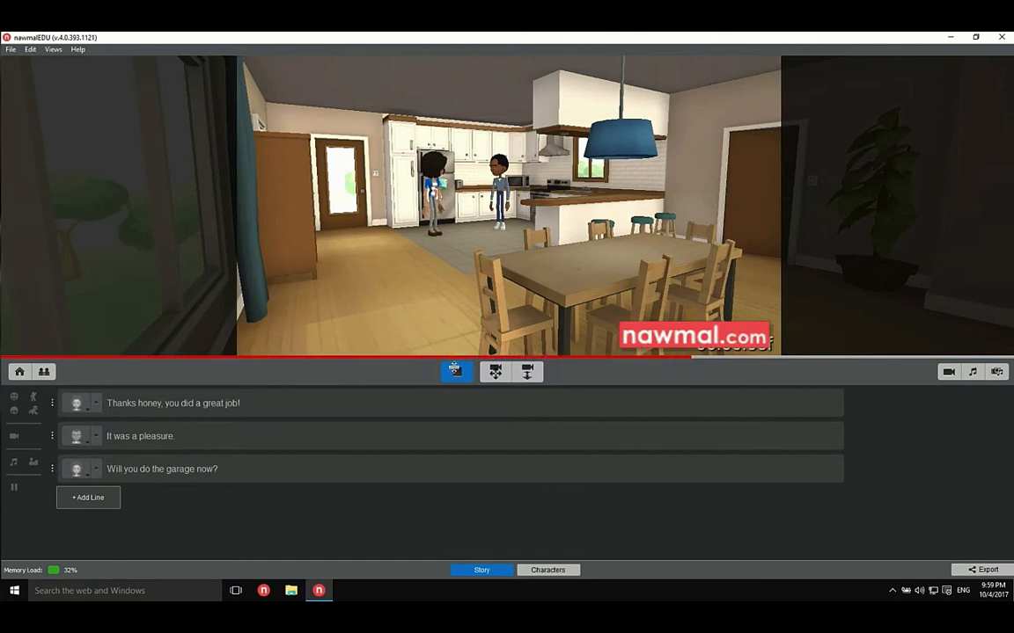
left_click(454, 370)
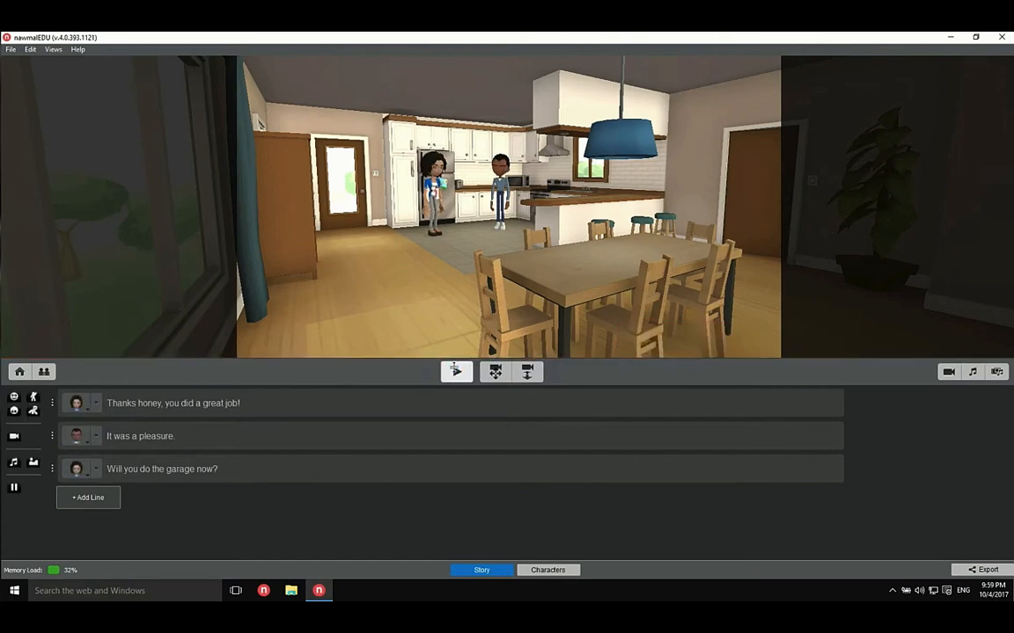
- Browse the scene's cameras, switch the view to Camera9, and play the story from that angle until it is stopped
left_click(948, 372)
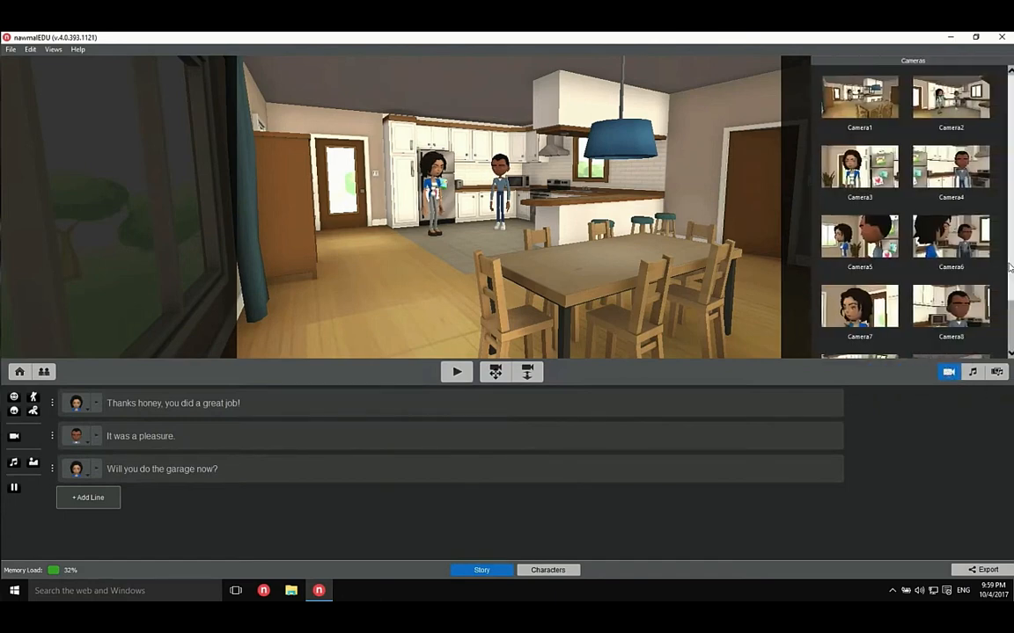
scroll(968, 304, "down", 2)
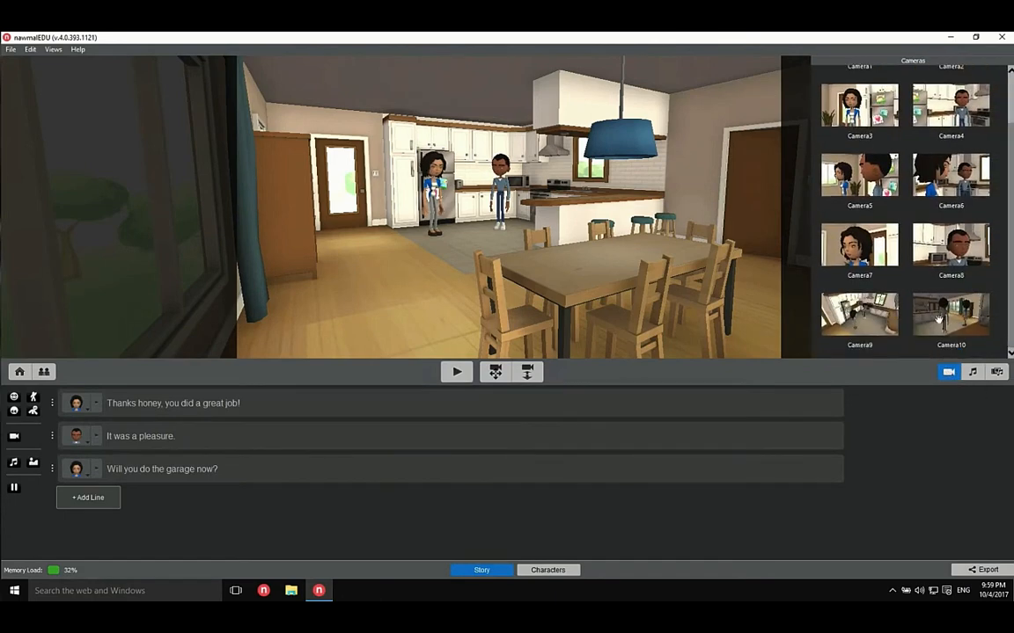
left_click(888, 323)
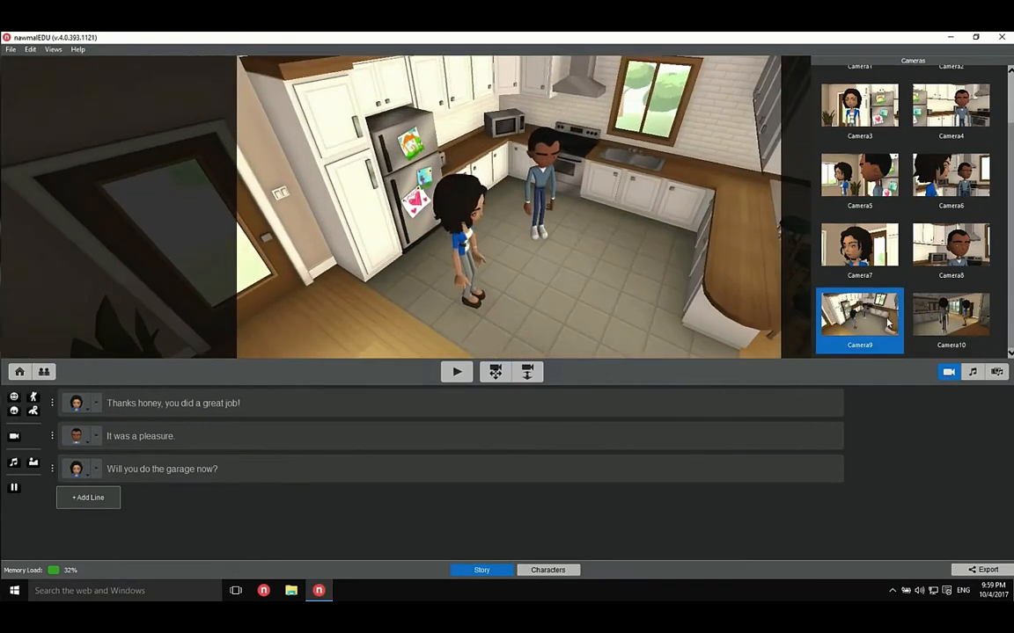
left_click(453, 373)
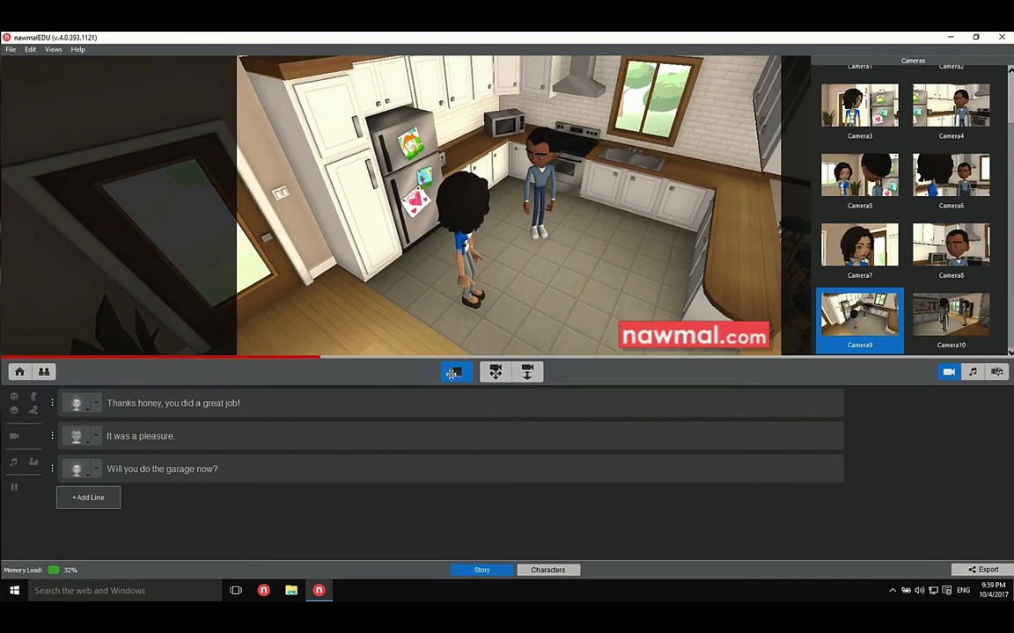
left_click(452, 373)
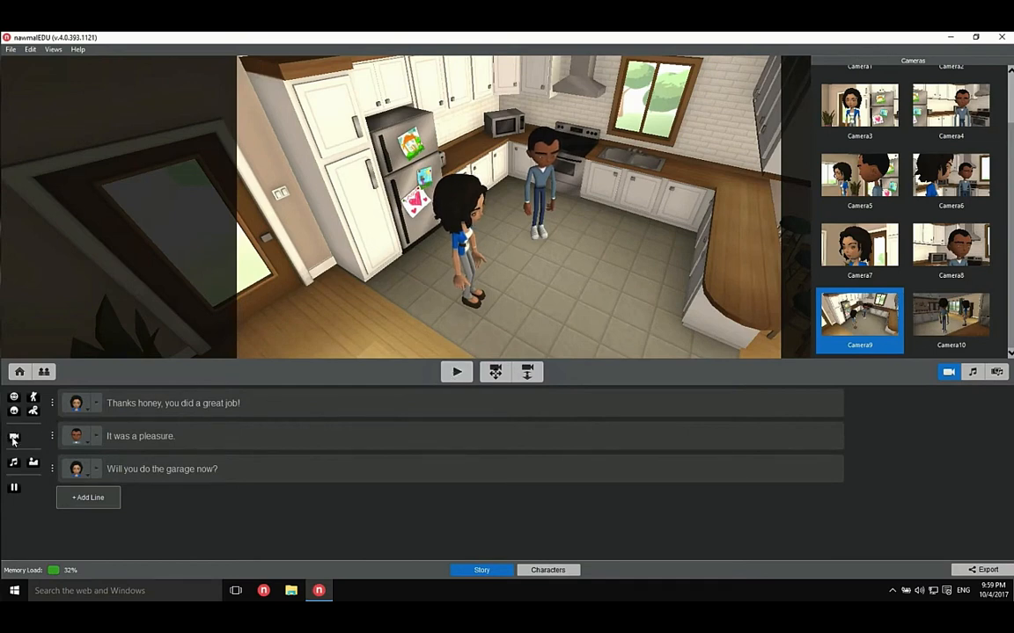
- Add a camera cut at the start of the first dialogue line and set it to Camera2
left_click_drag(13, 440, 110, 406)
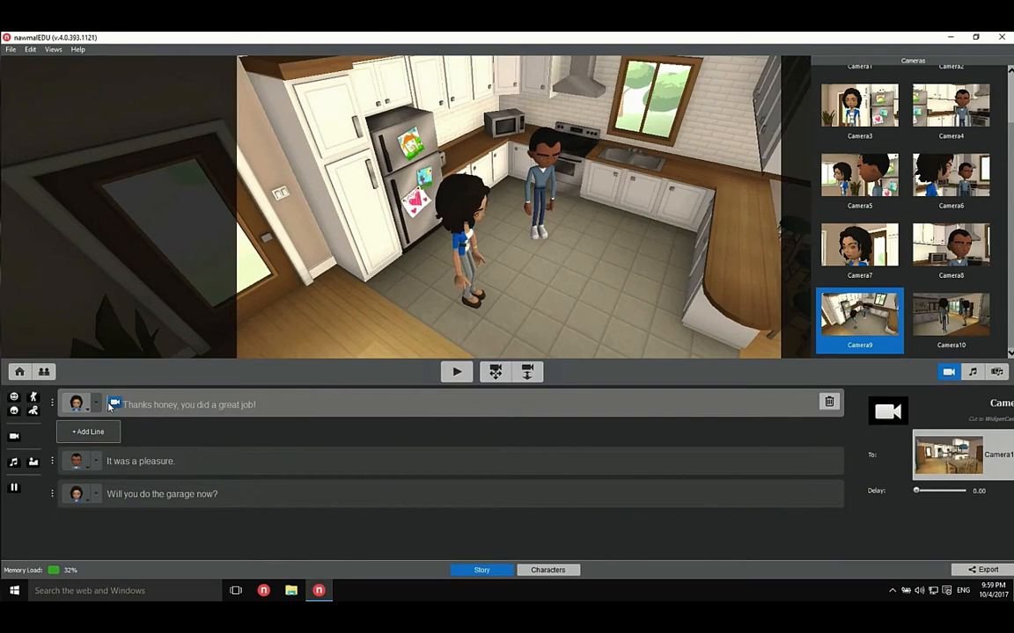
left_click(940, 440)
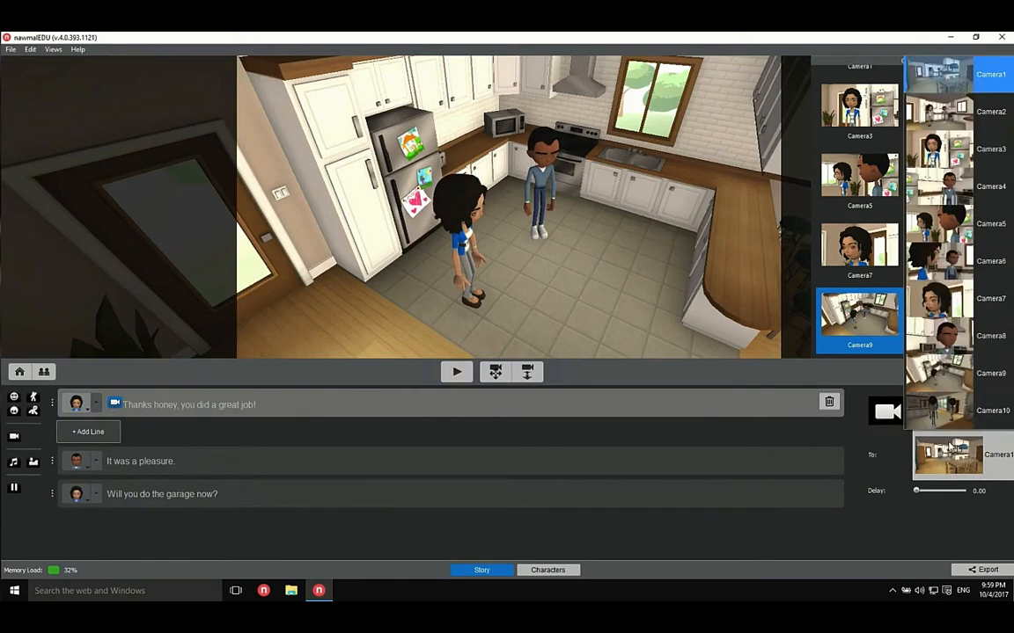
left_click(930, 122)
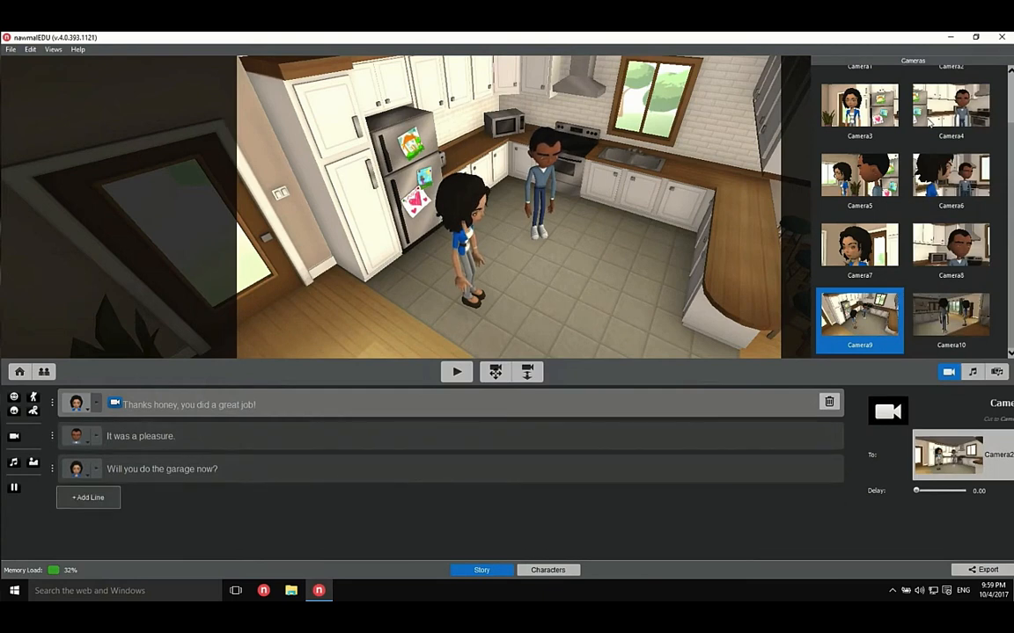
- Insert a second camera cut before "job!" in the first dialogue line and set it to Camera5
left_click_drag(14, 435, 243, 410)
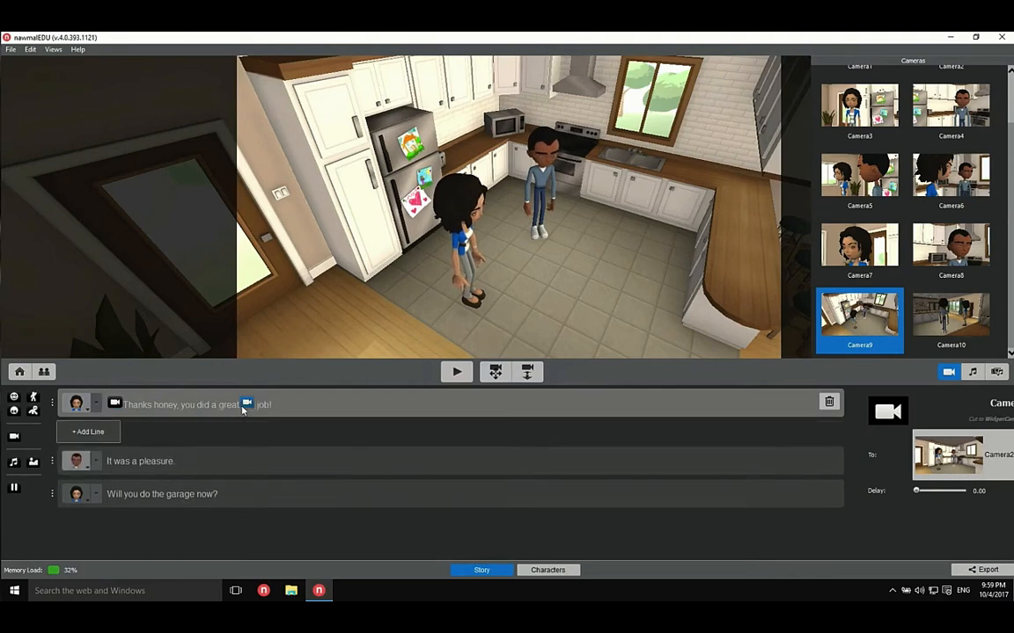
left_click(955, 461)
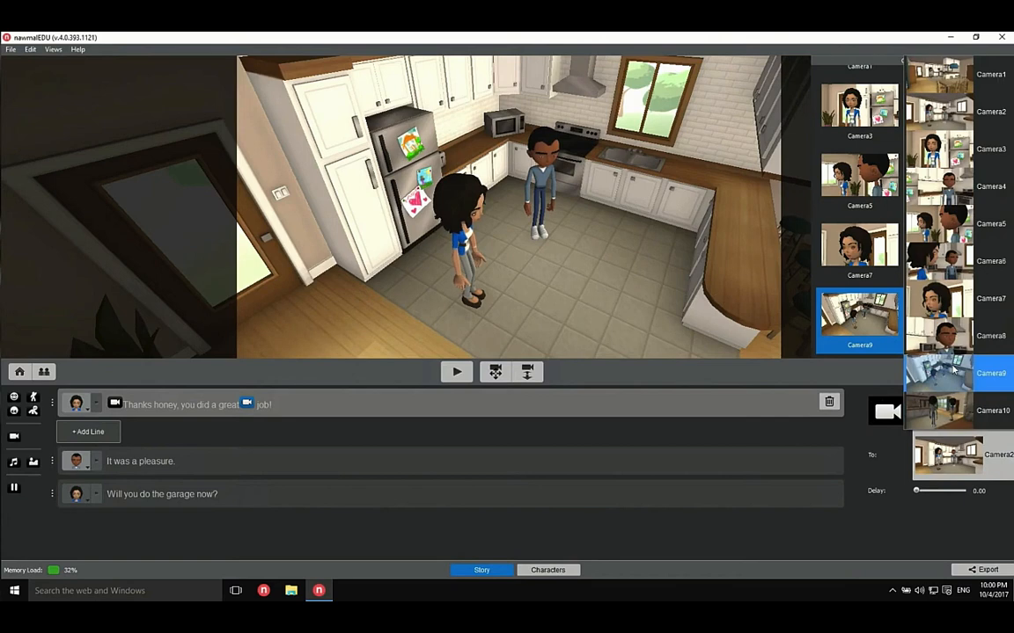
left_click(934, 224)
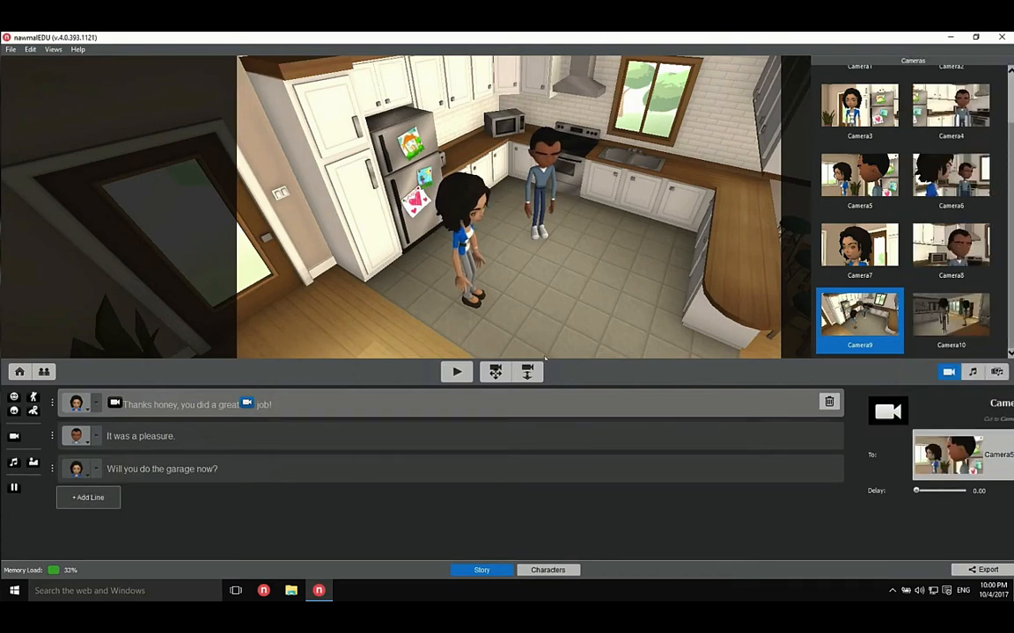
- Preview the story and move the first line's second camera cut to right after "Thanks honey,"
left_click(458, 372)
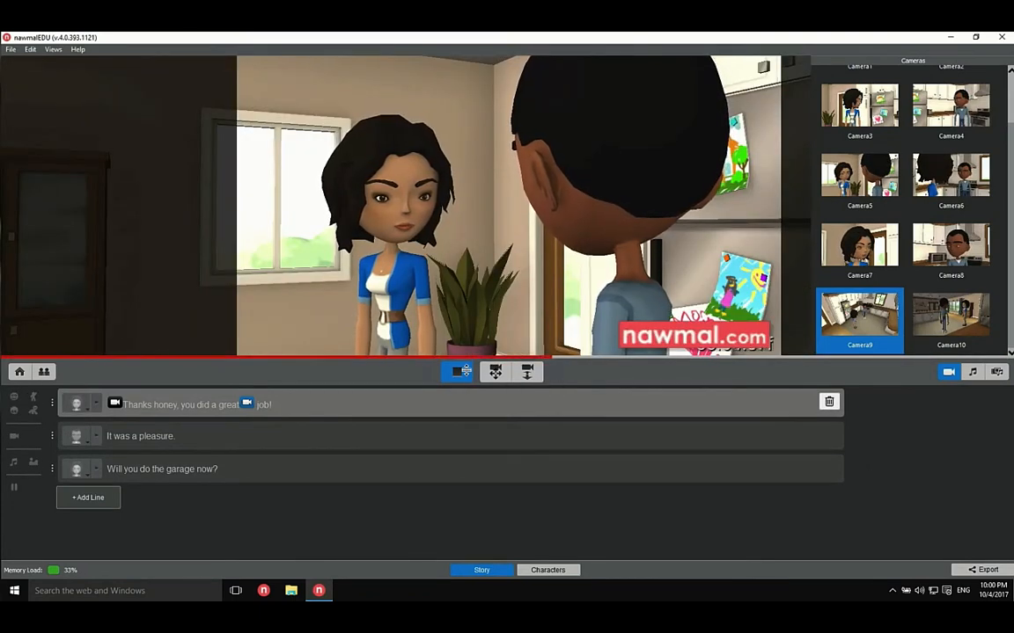
left_click(466, 370)
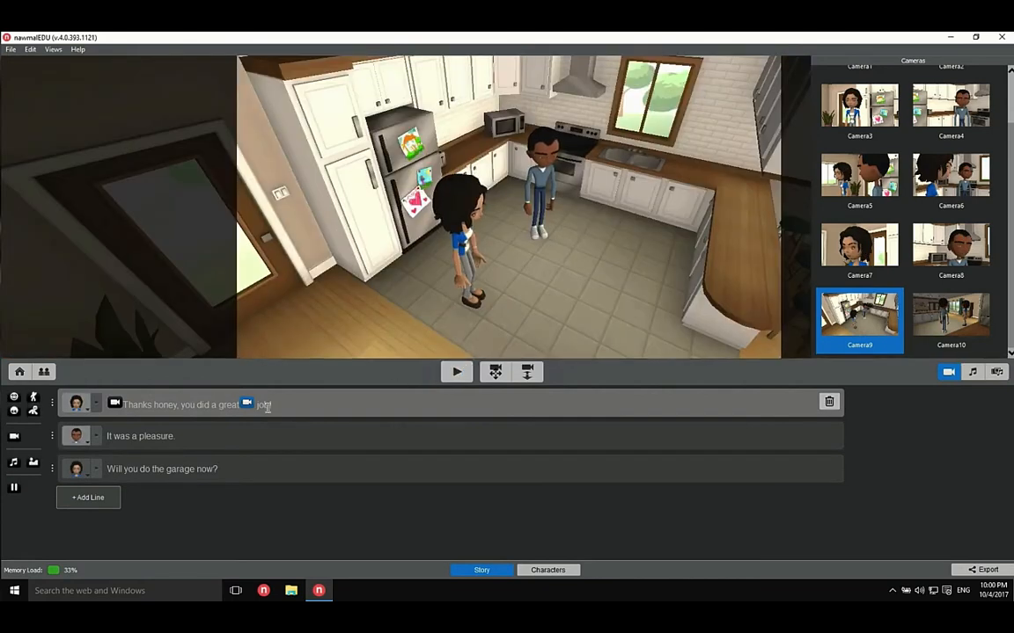
left_click(250, 407)
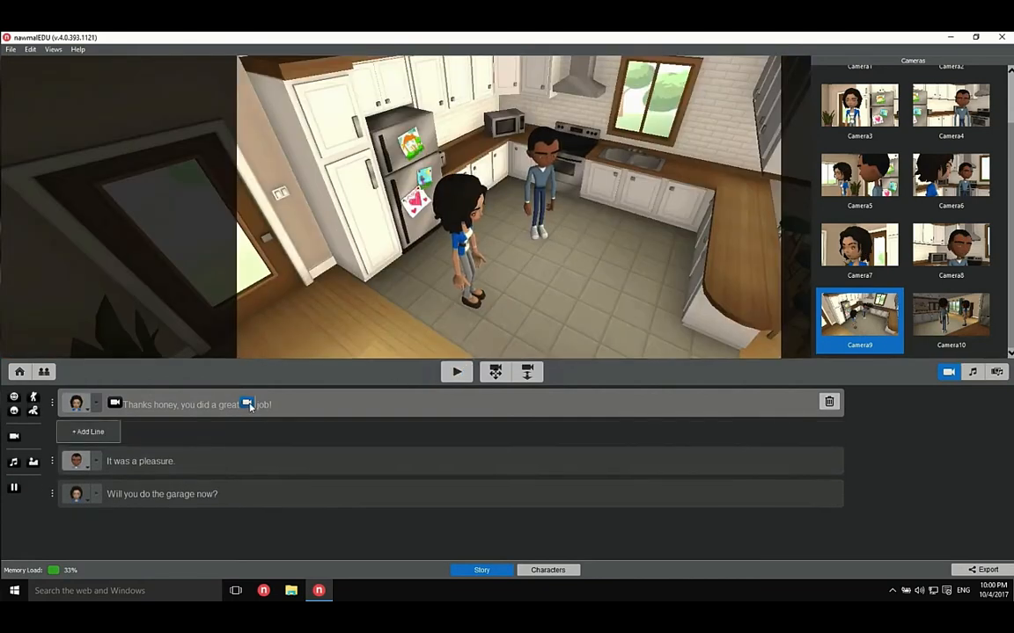
left_click(182, 408)
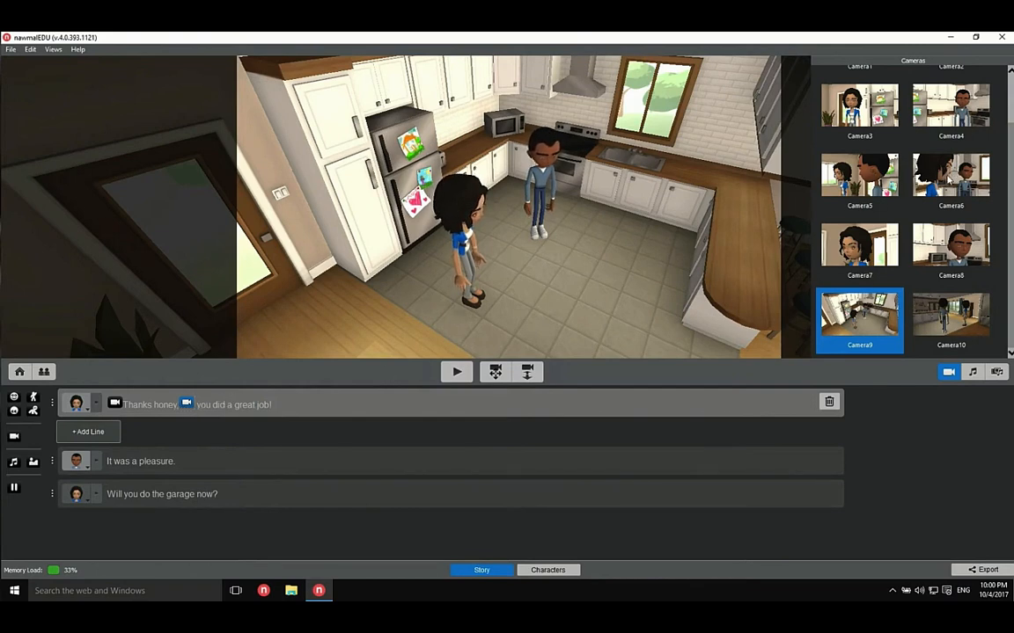
- Add a Camera6 cut at the start of the second line and a Camera7 cut at the start of the third, and preview the story
mouse_move(854, 161)
left_mouse_down()
mouse_move(507, 389)
mouse_move(182, 466)
mouse_move(106, 464)
left_mouse_up()
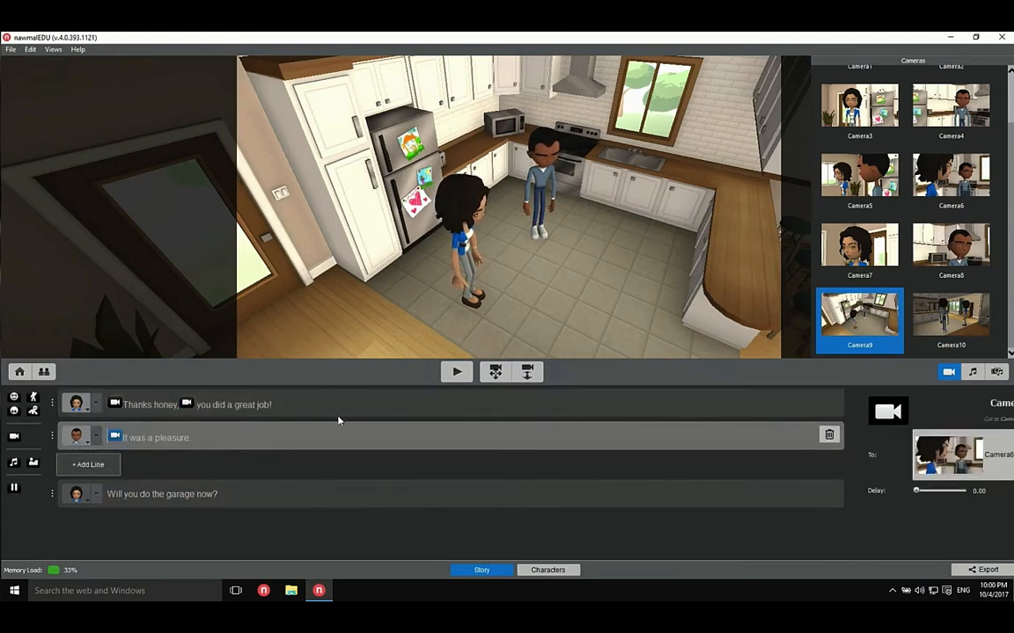
left_click_drag(845, 251, 106, 497)
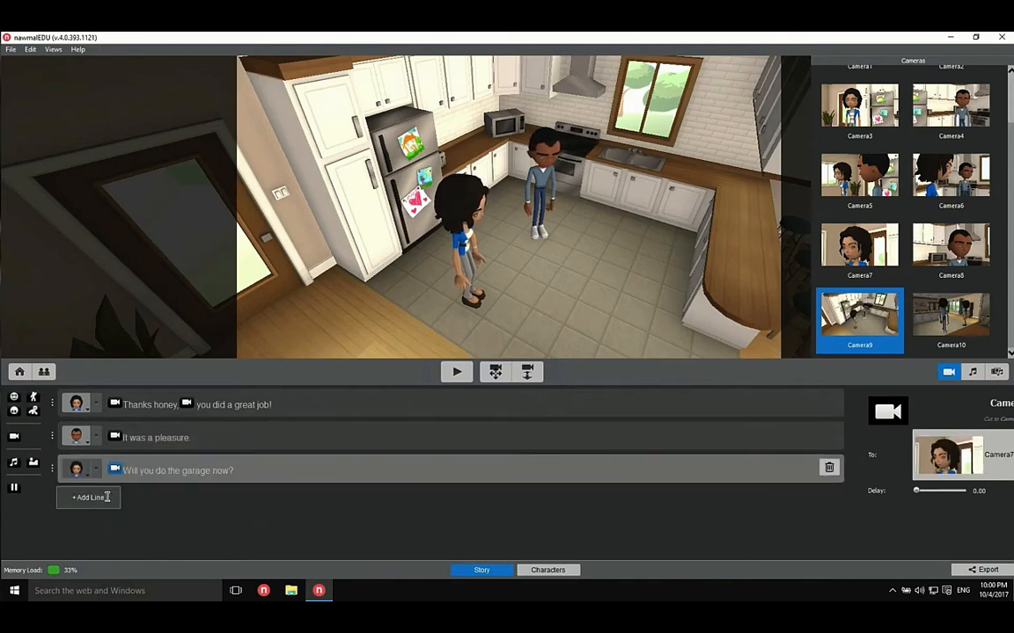
left_click(457, 372)
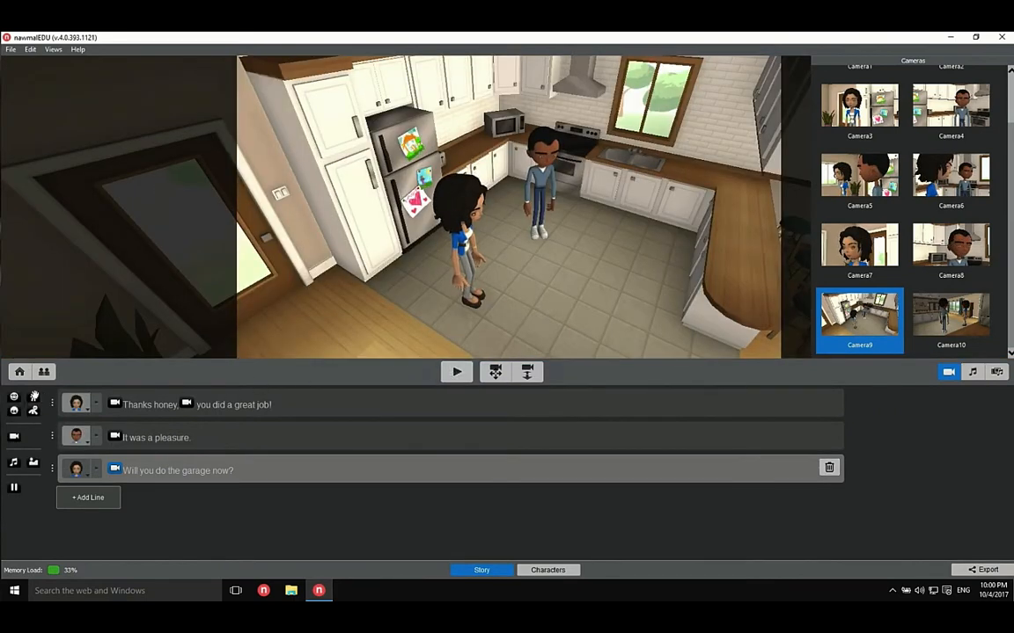
- Insert a Wonderful gesture for Anne before "Thanks honey" in the first line and play the story to check it
left_click_drag(66, 403, 117, 401)
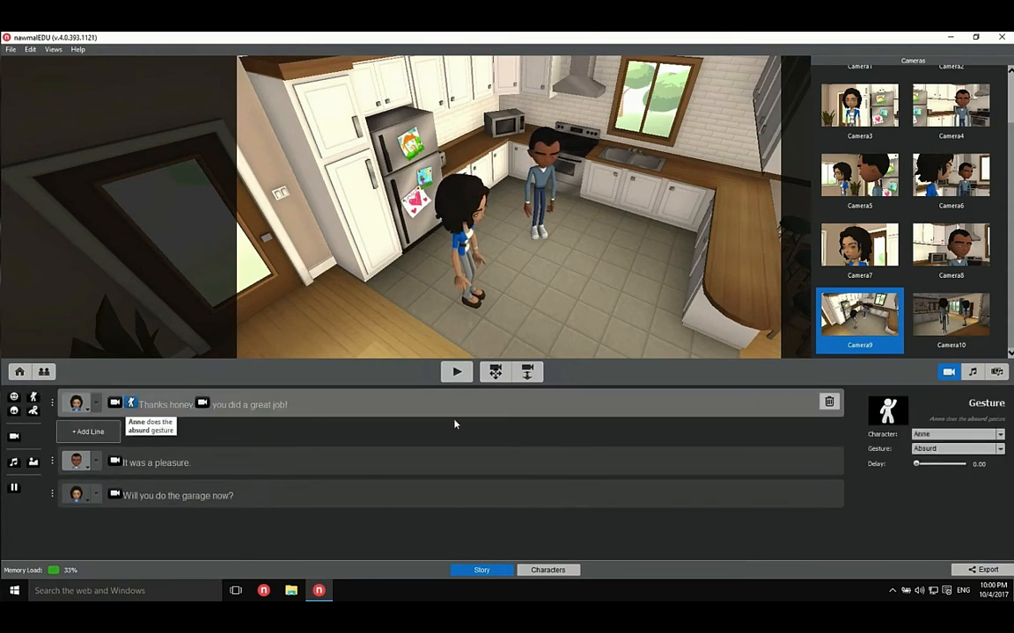
left_click(982, 450)
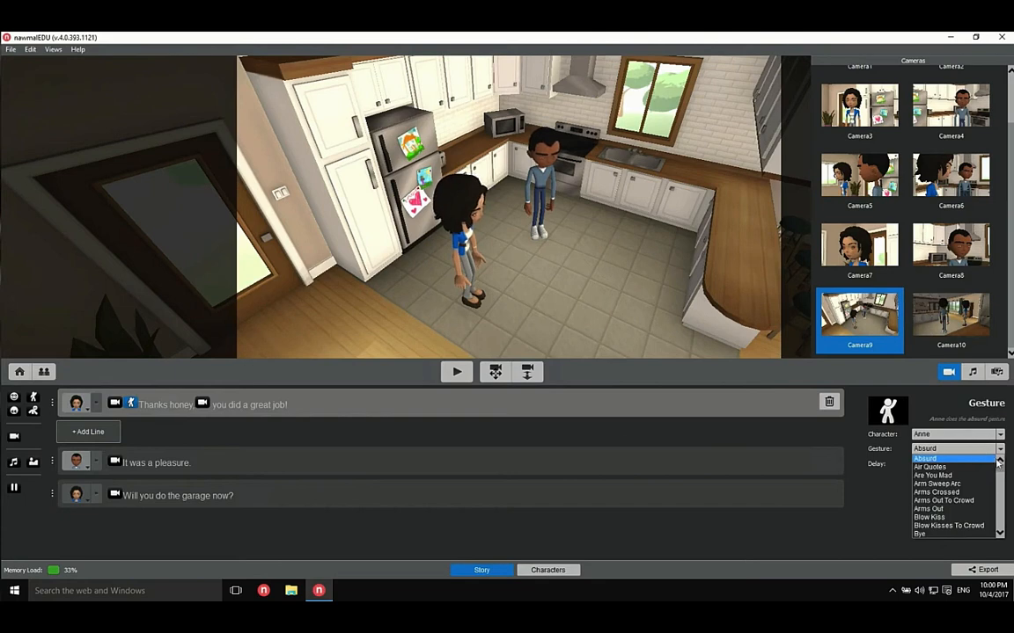
left_click_drag(1000, 471, 994, 531)
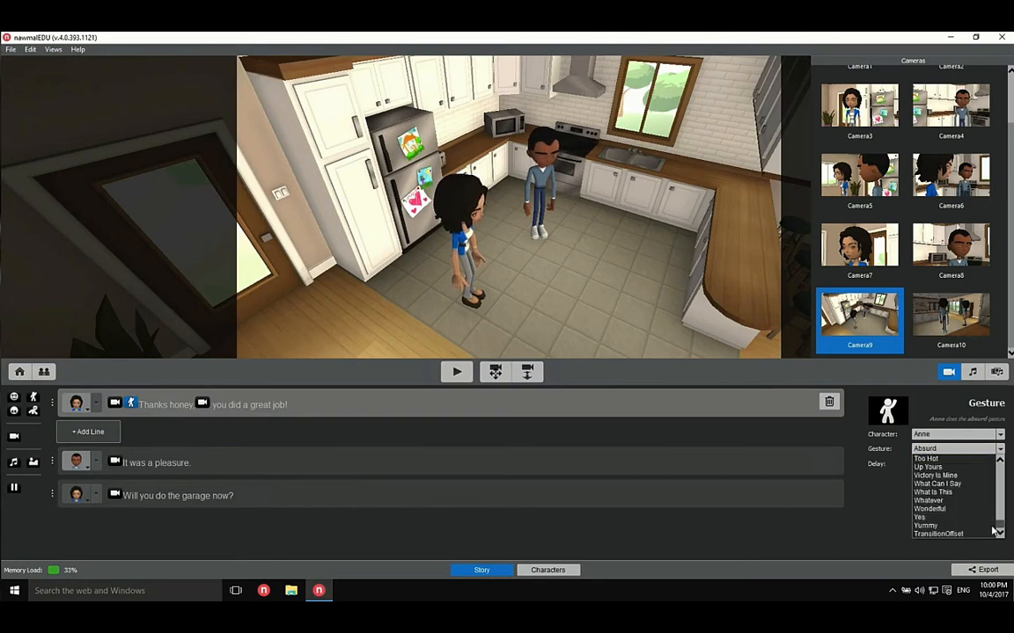
left_click(939, 510)
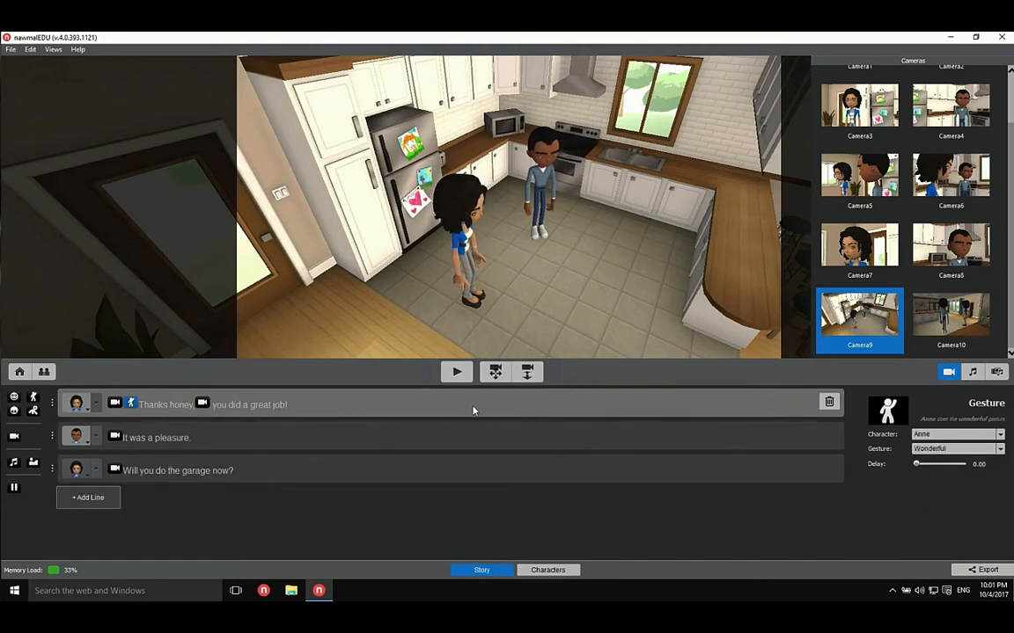
left_click(454, 373)
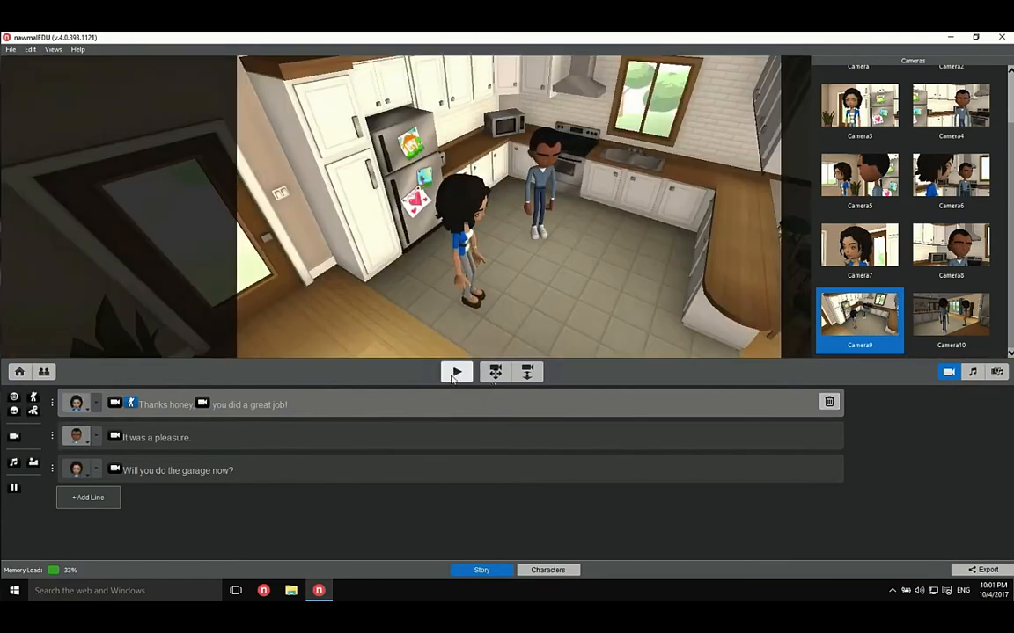
- Add a fourth dialogue line after "Will you do the garage now?" and insert a Surprise facial expression for Ivy in it
left_click(263, 469)
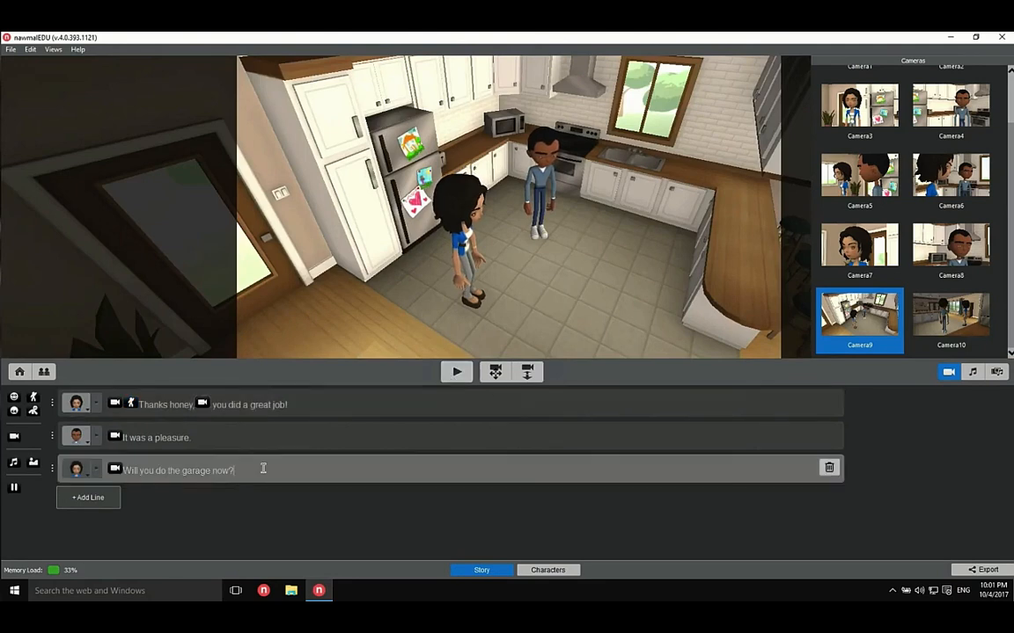
left_click(90, 498)
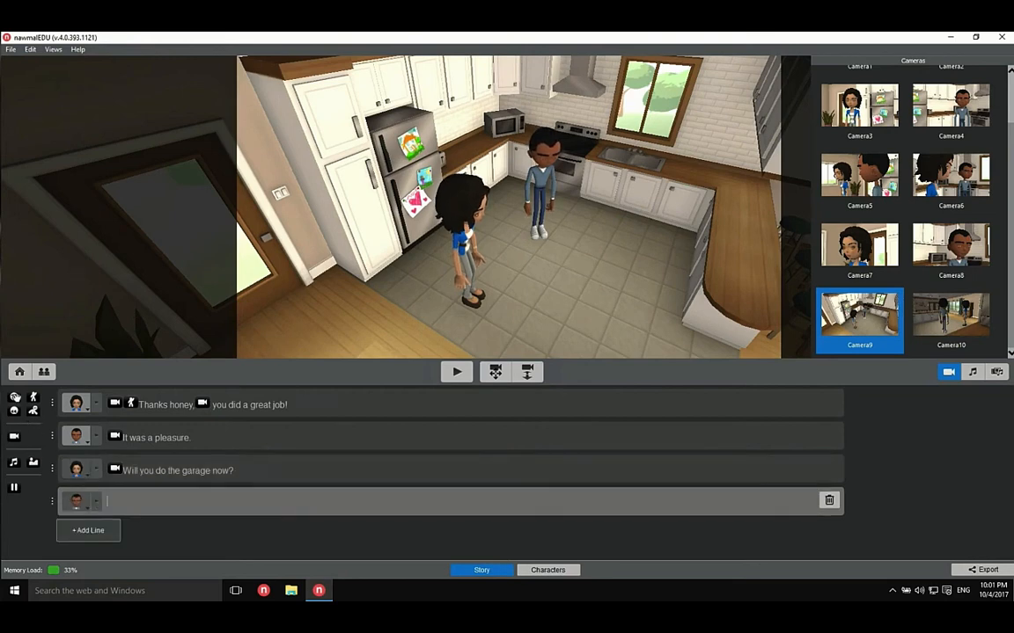
left_click_drag(16, 398, 115, 501)
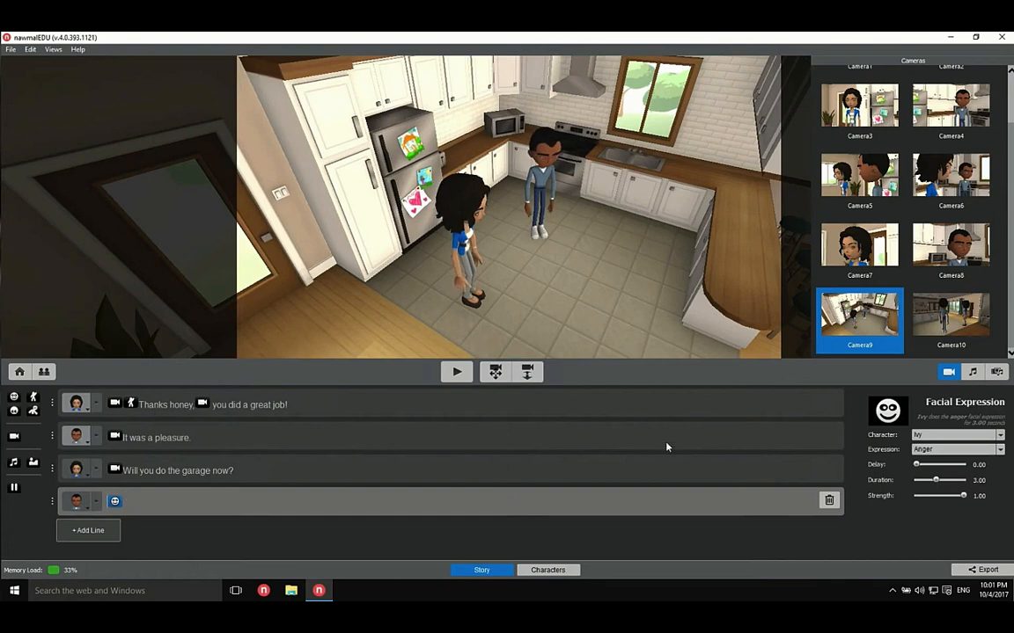
left_click(952, 450)
left_click(931, 500)
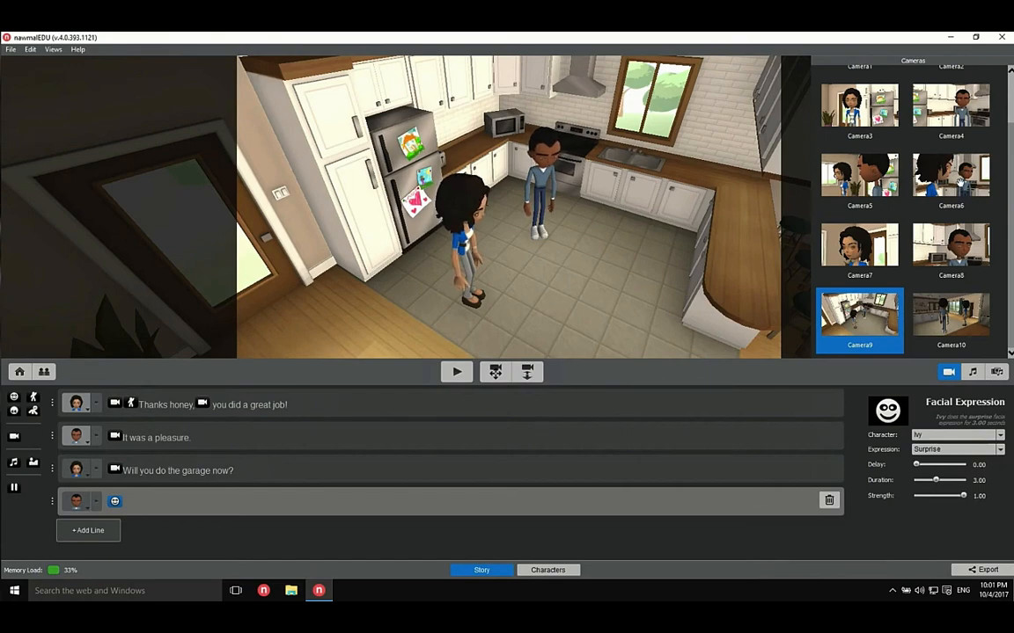
- Switch the view to Camera8 and change Ivy's facial expression in the fourth line to Joy, and finally to Disgust
left_click(965, 231)
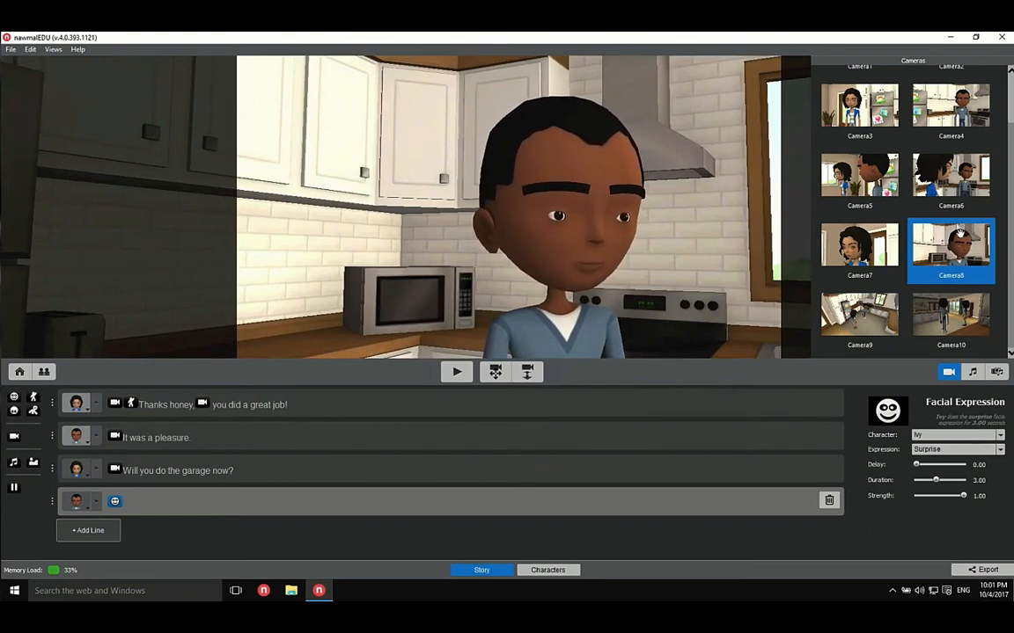
left_click(942, 451)
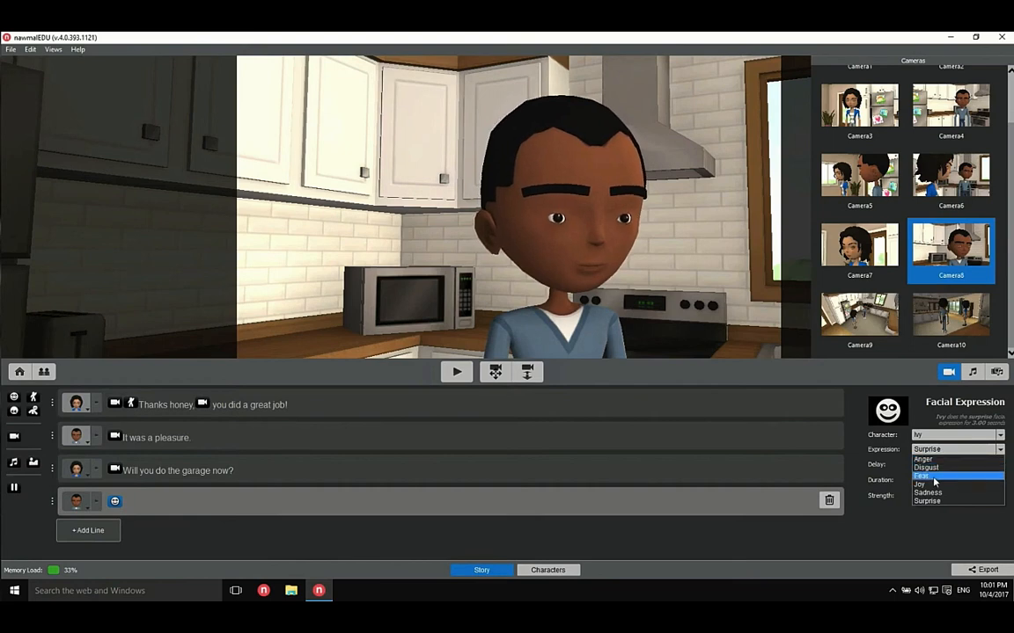
left_click(935, 483)
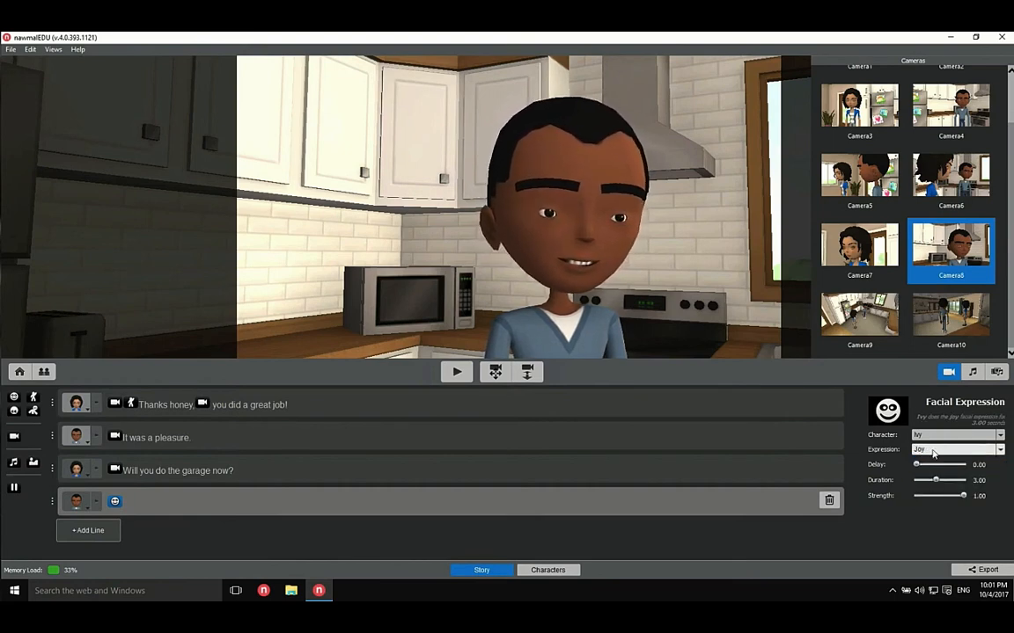
left_click(933, 450)
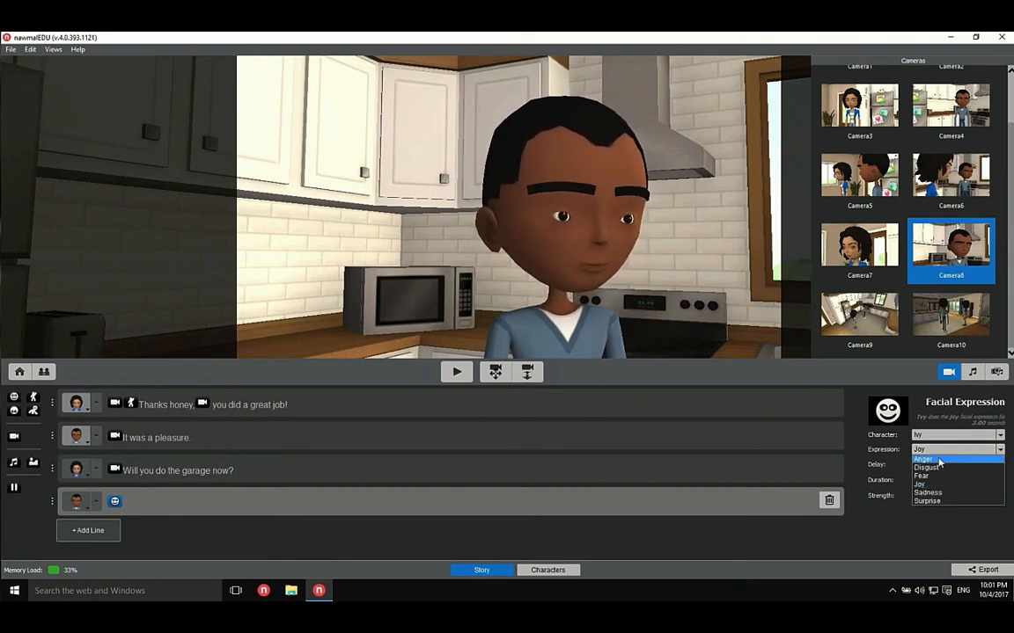
left_click(938, 468)
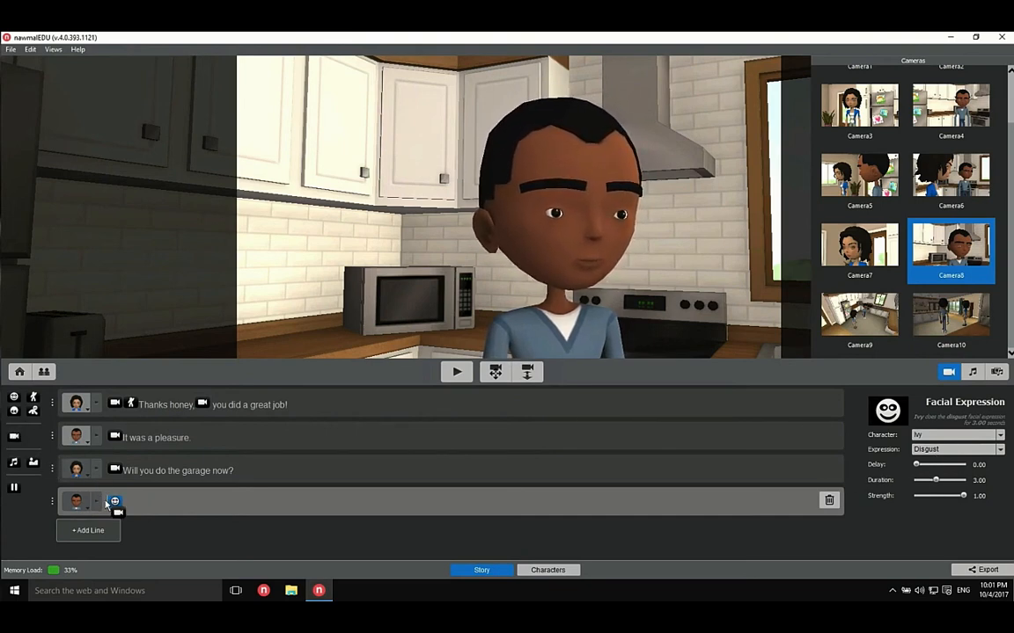
- Add a camera cut before the facial expression in the fourth line and set it to Camera8
left_click_drag(105, 503, 105, 501)
left_click(973, 464)
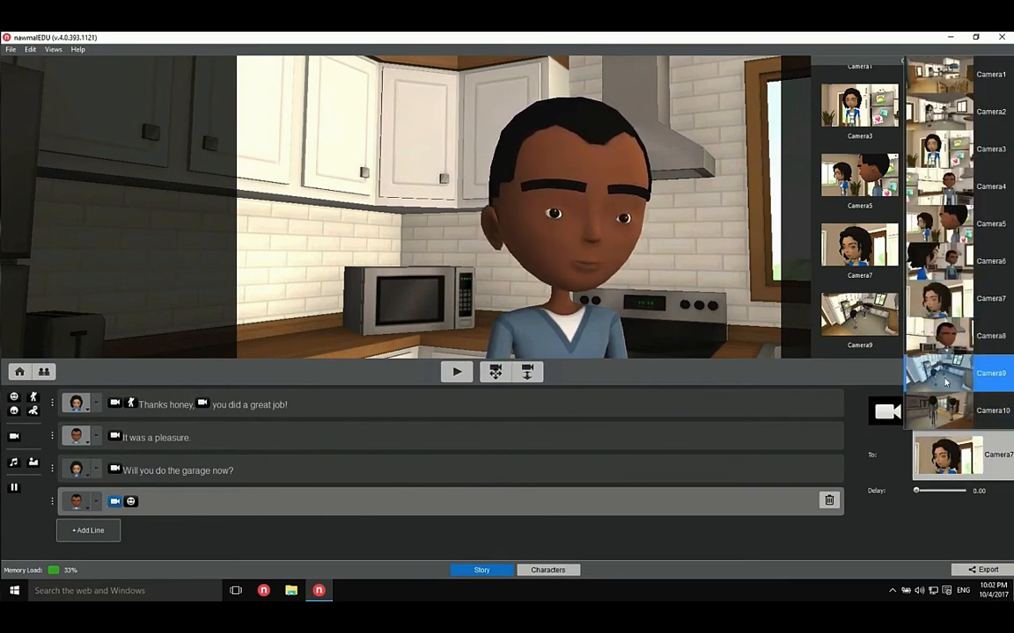
left_click(936, 338)
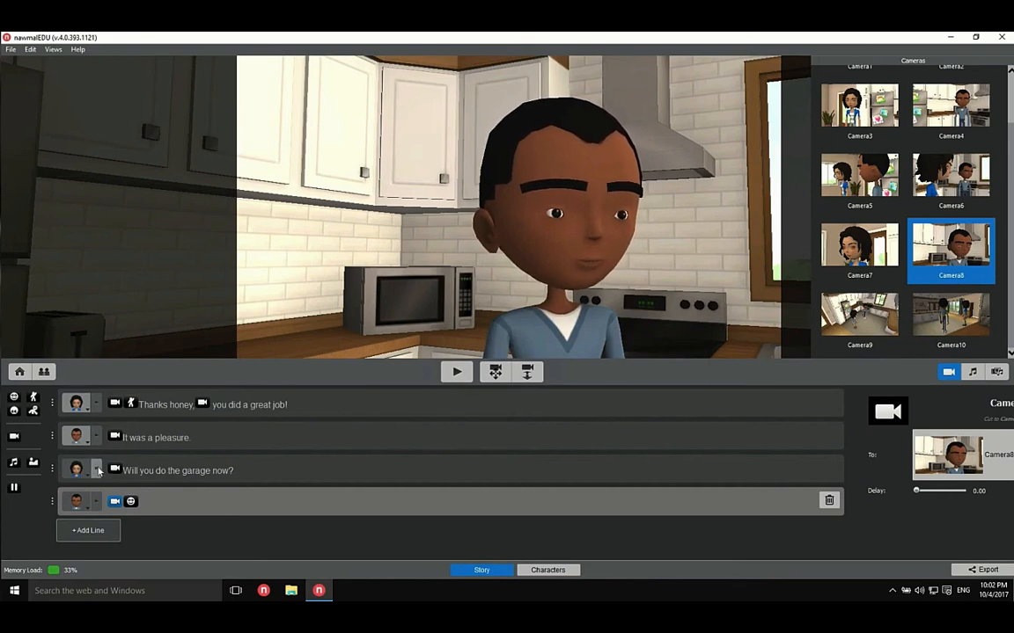
left_click(99, 472)
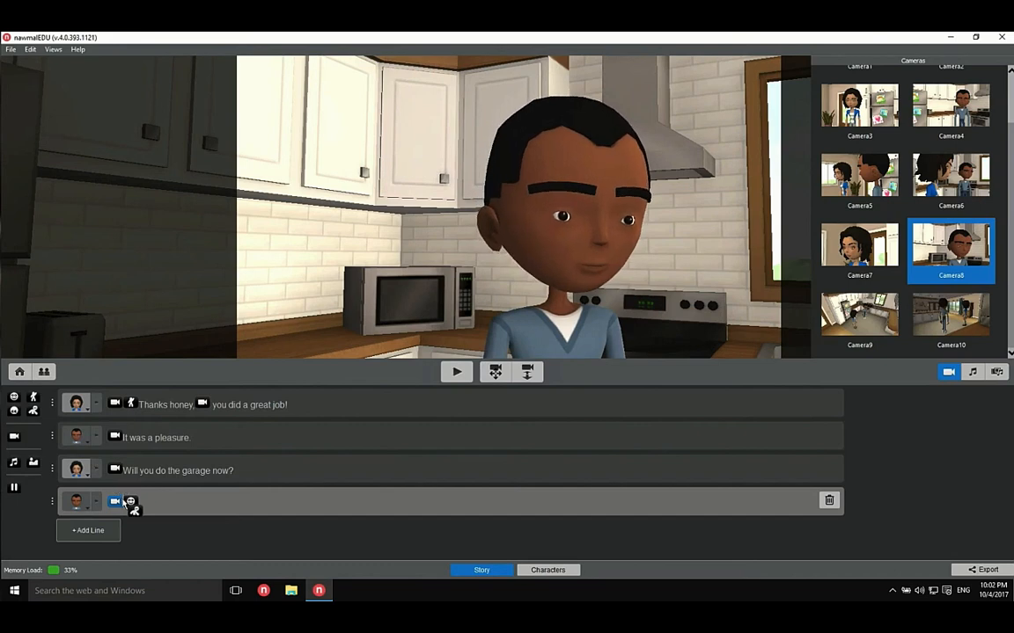
- Insert a Look At Camera action for Ivy between the camera cut and facial expression in the fourth line, and play the story
left_click_drag(124, 504, 127, 503)
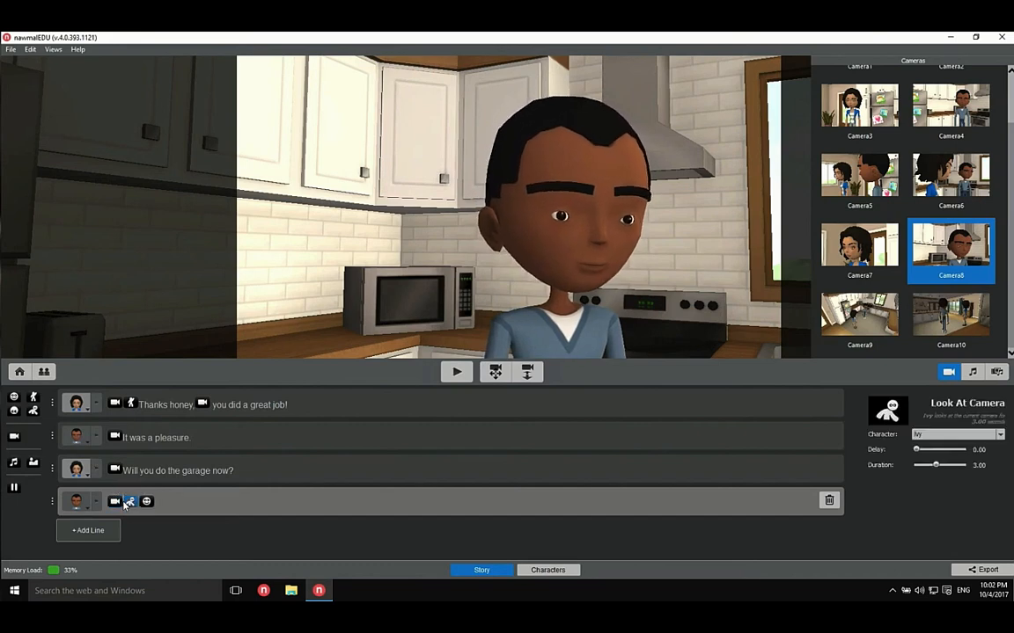
left_click(457, 373)
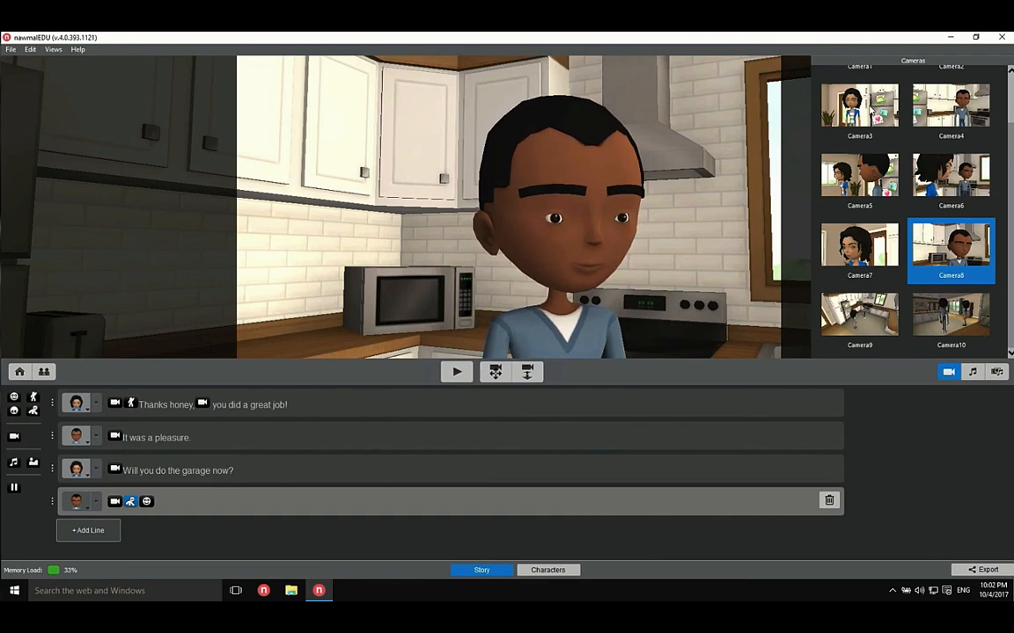
- Import nawmal-tutos-special-calendar-v01.png into the project files and assign it to screen 2 of the location, using the Camera3 view of the fridge
left_click(871, 104)
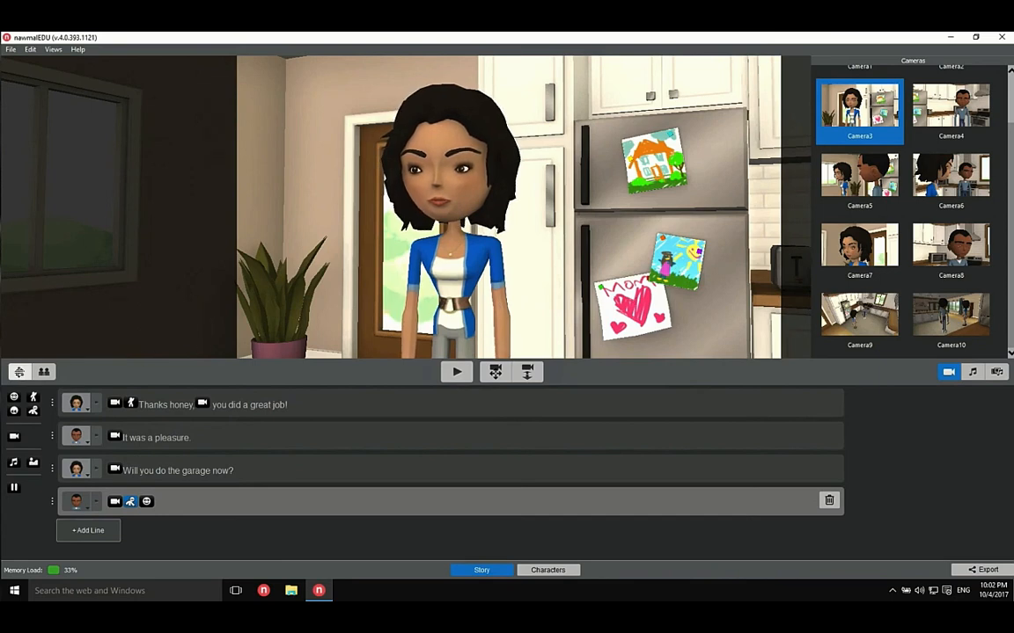
left_click(20, 371)
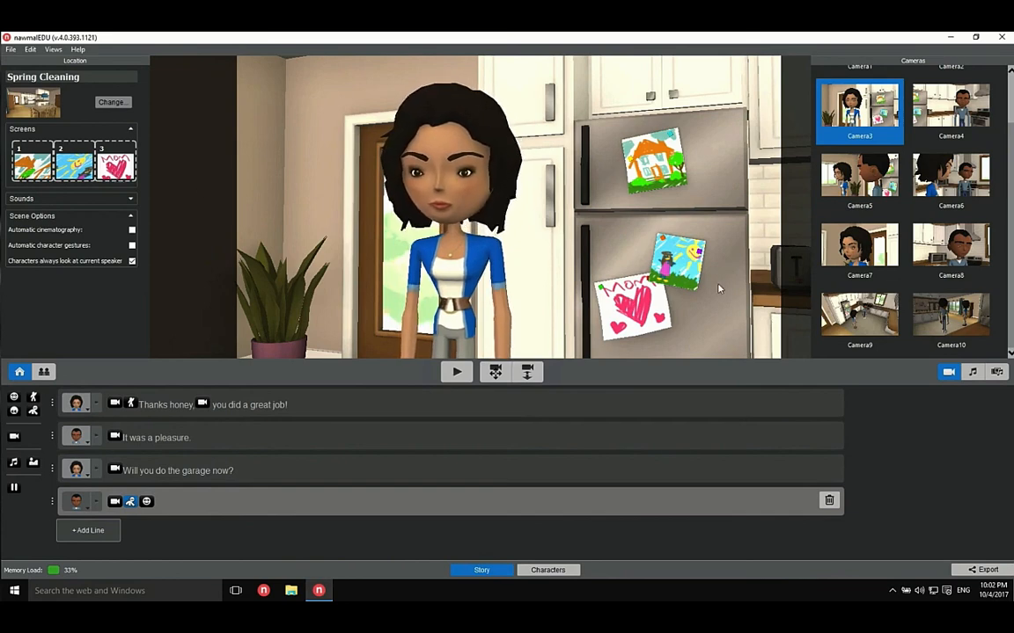
left_click(996, 373)
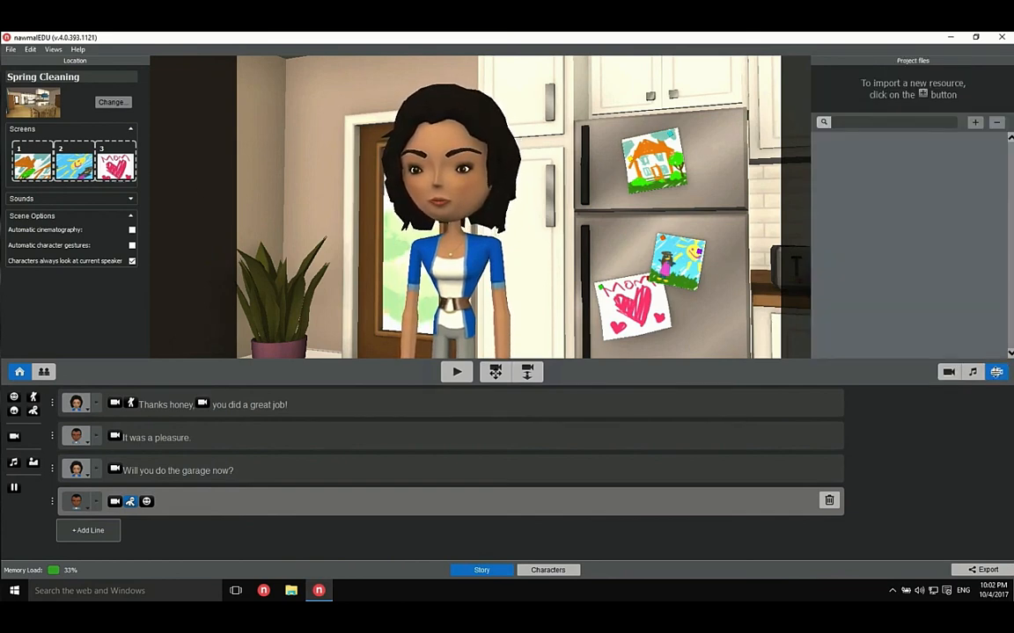
left_click(974, 123)
left_click(425, 129)
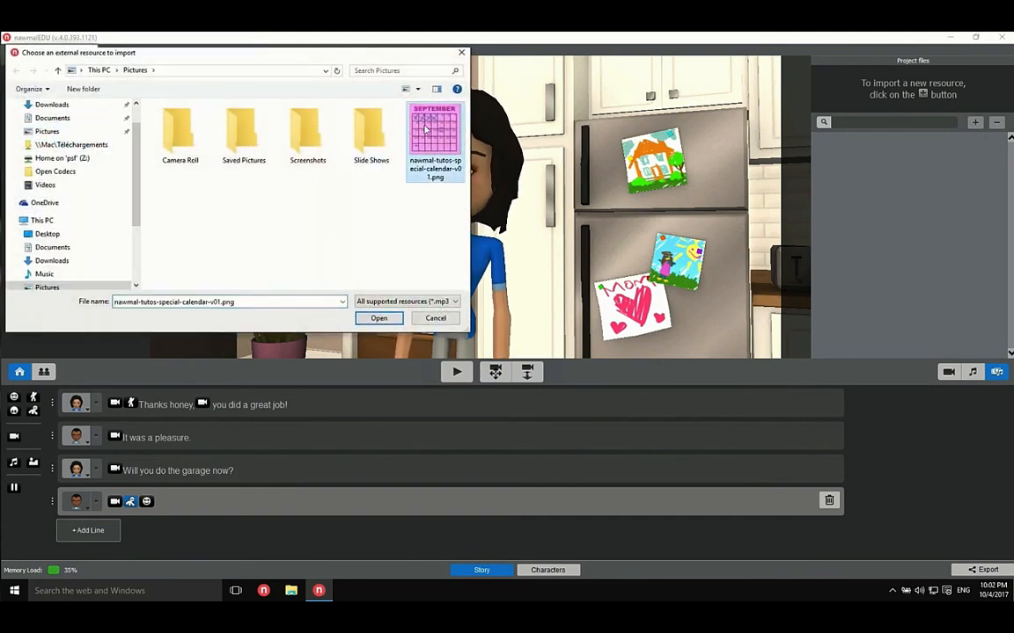
left_click(382, 318)
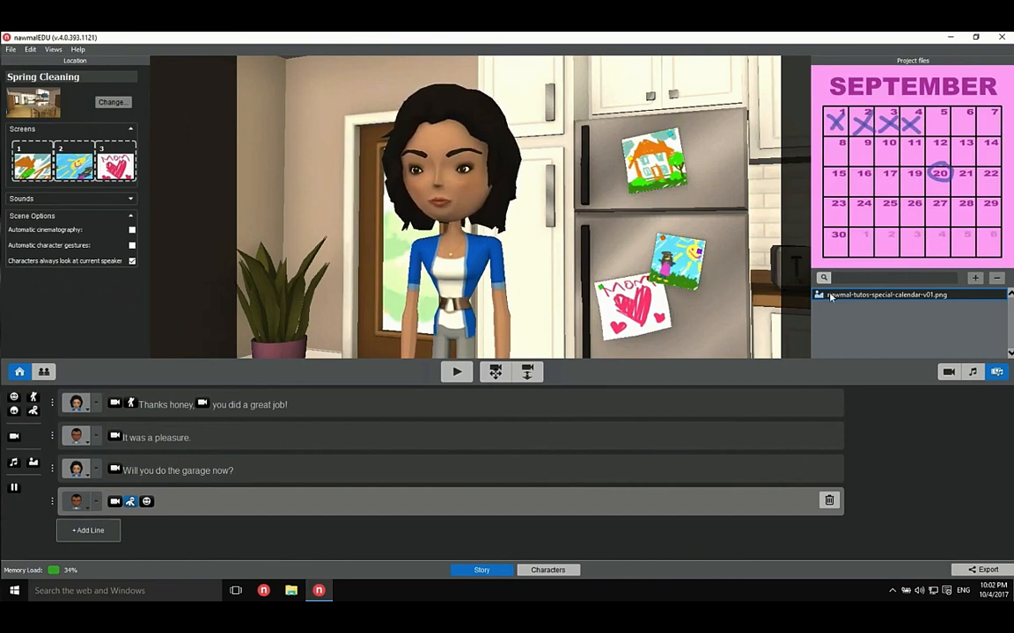
left_click_drag(830, 297, 74, 170)
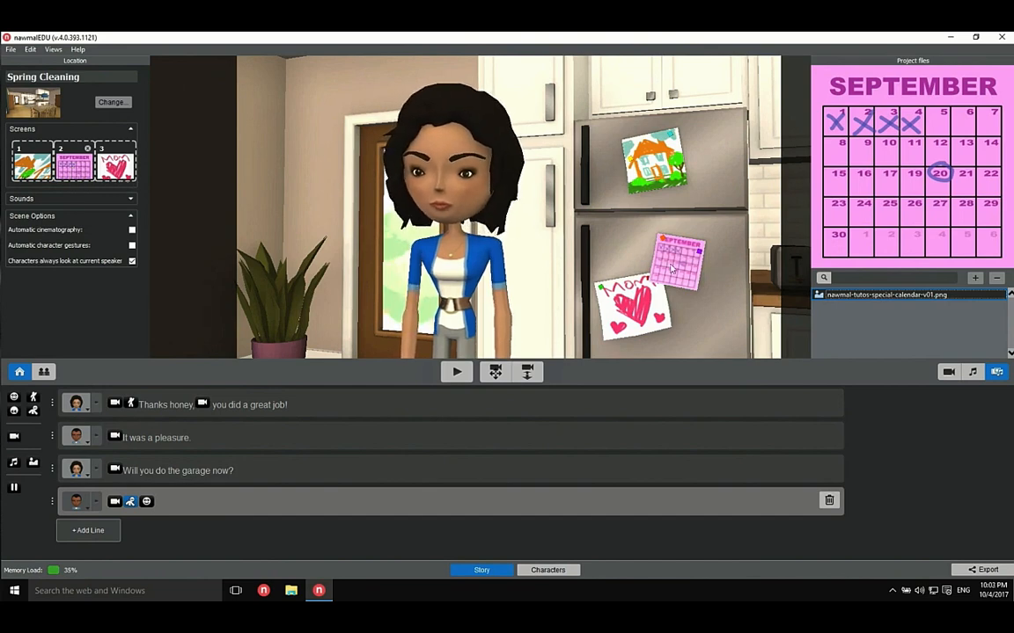
- Look at the location's ambience sound slots and the sound library, and play the story with the side panels closed
left_click(131, 202)
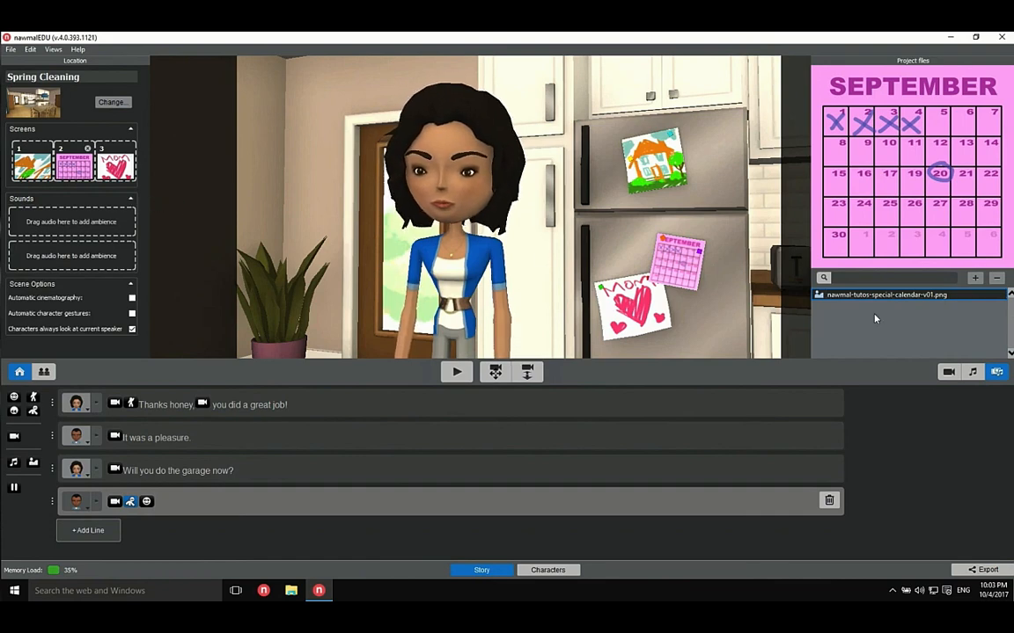
left_click(971, 372)
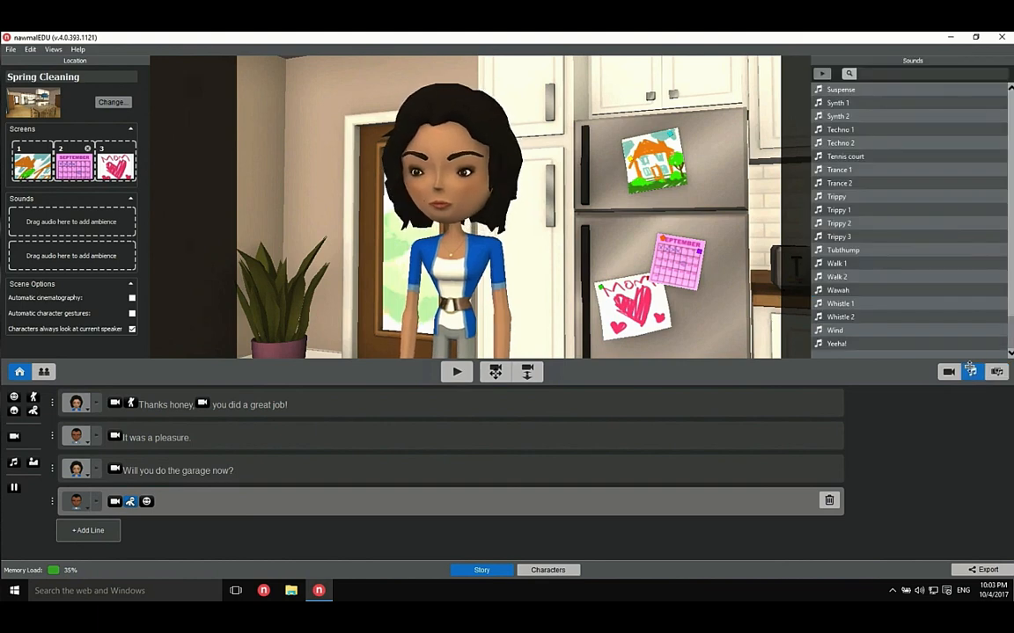
left_click(971, 371)
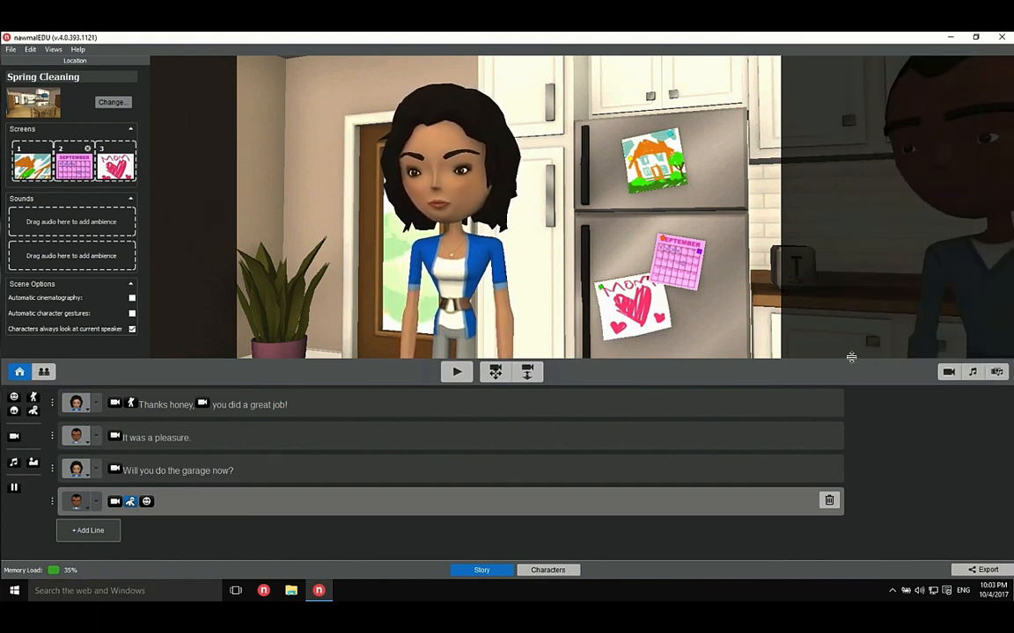
left_click(19, 372)
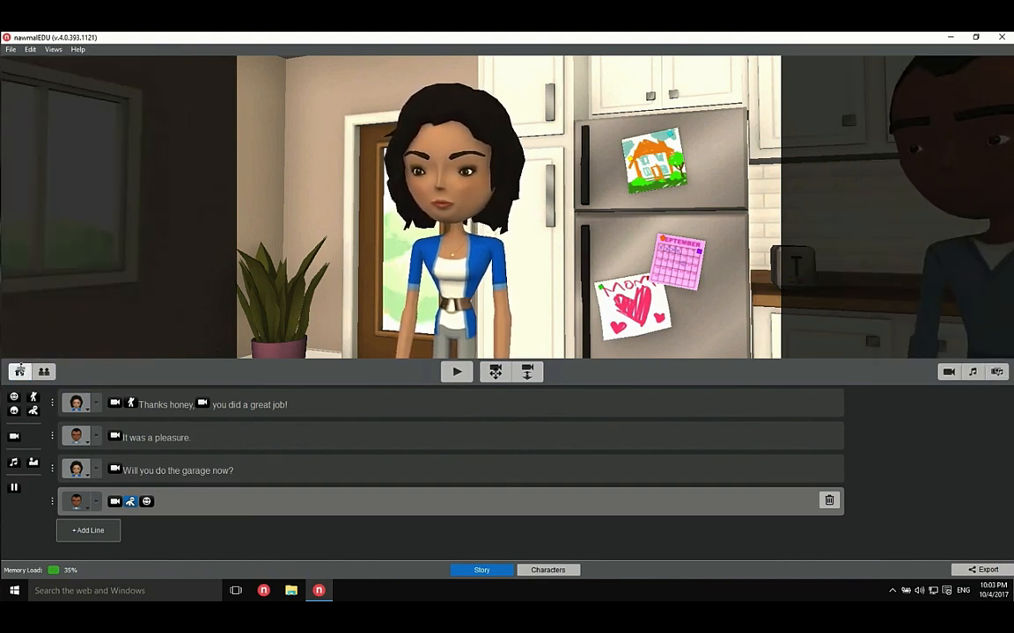
left_click(457, 373)
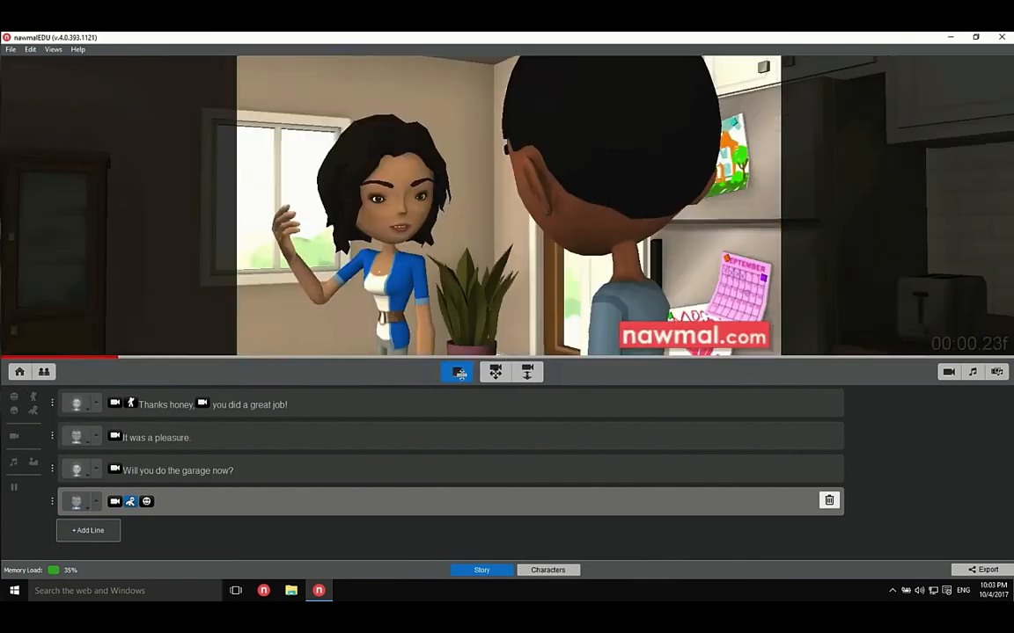